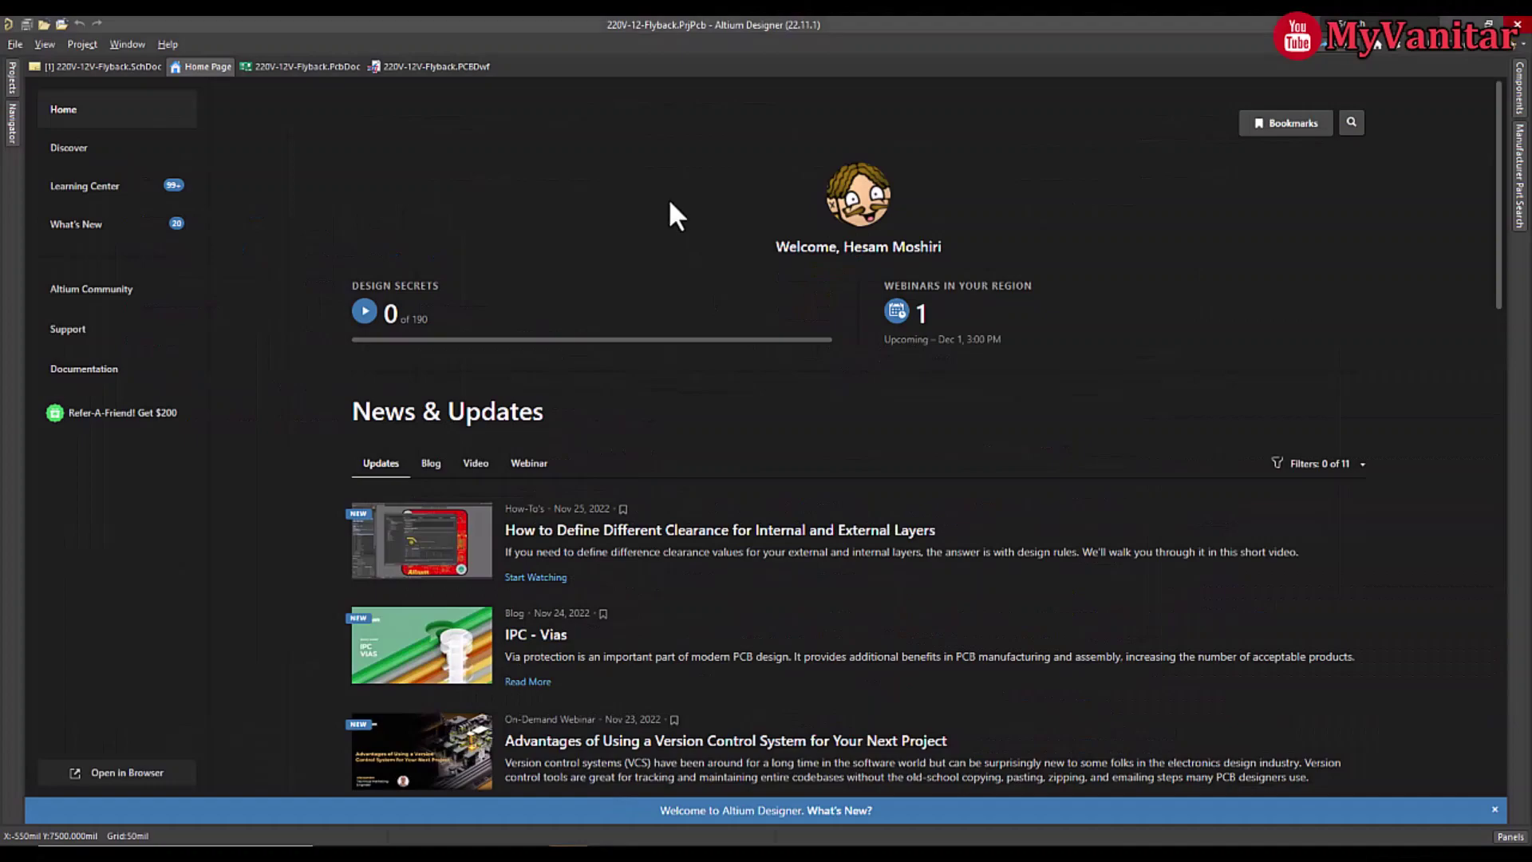
scroll(673, 214, "down", 8)
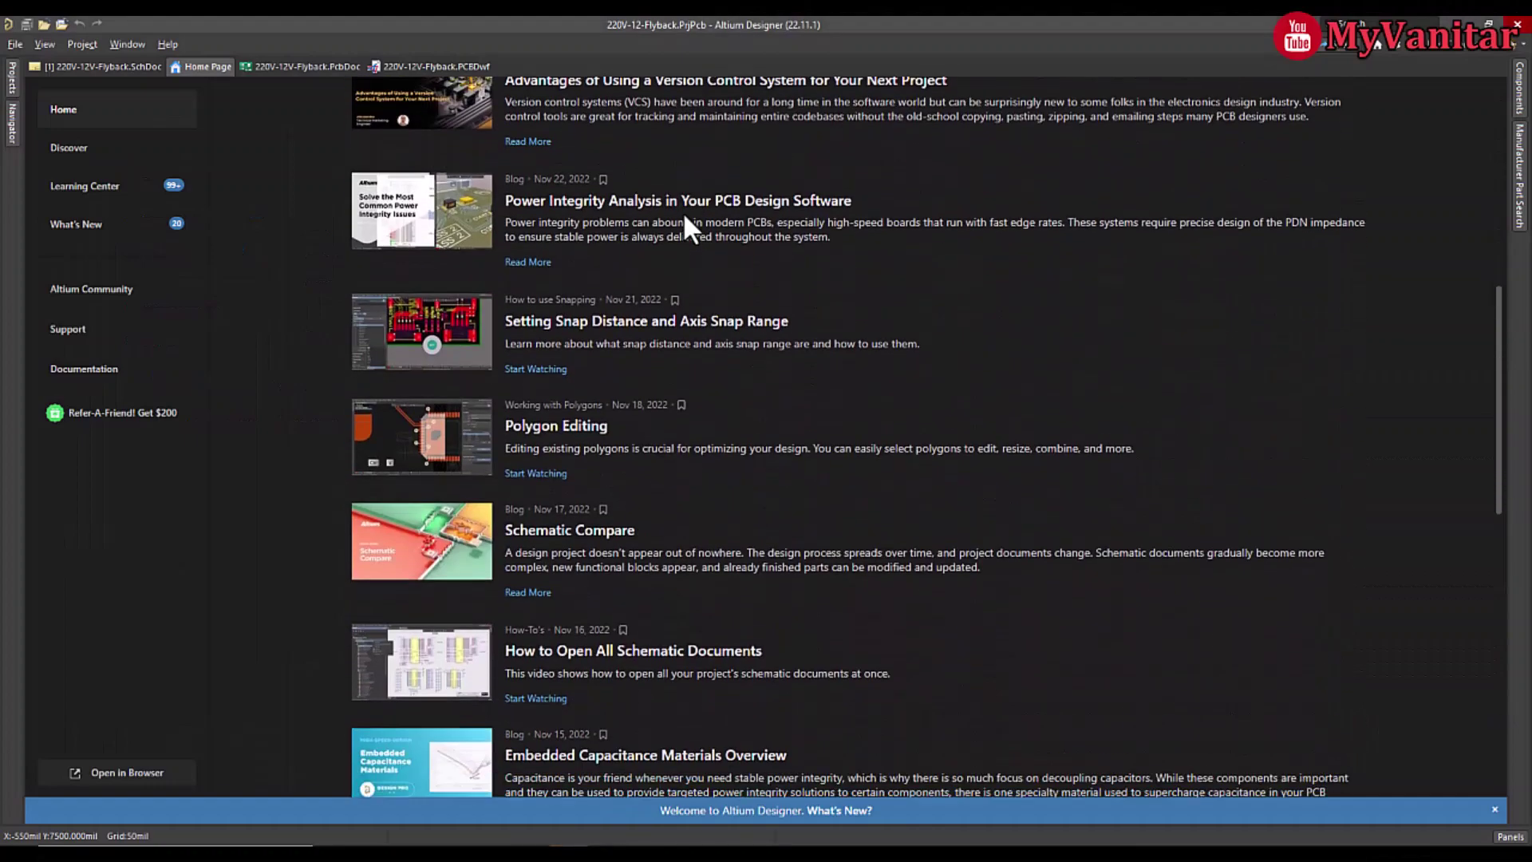
scroll(683, 212, "up", 8)
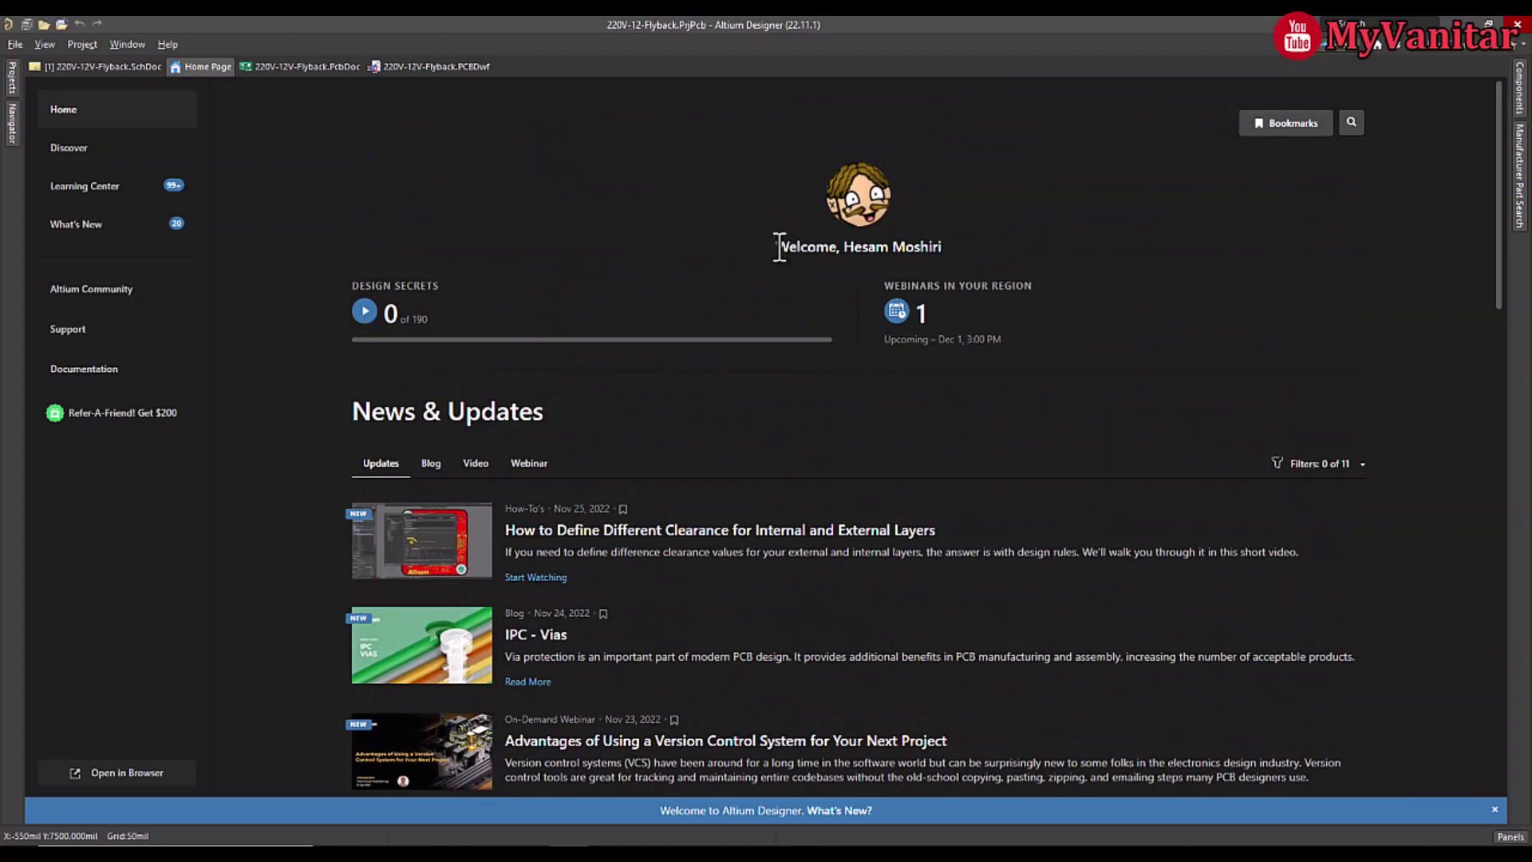
left_click_drag(779, 246, 942, 246)
left_click(897, 250)
scroll(716, 260, "down", 4)
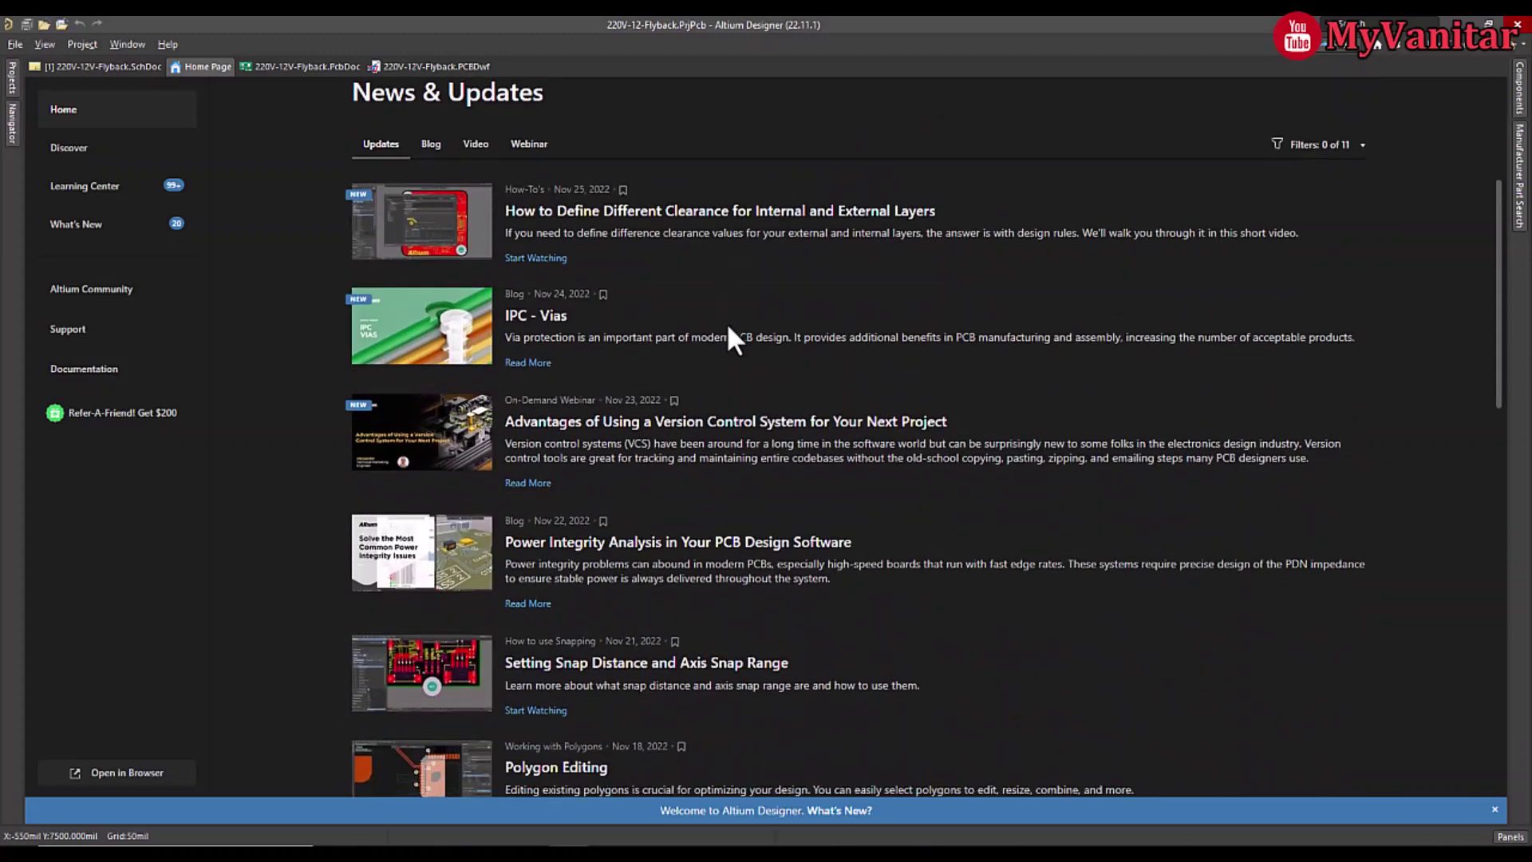
scroll(758, 367, "up", 1)
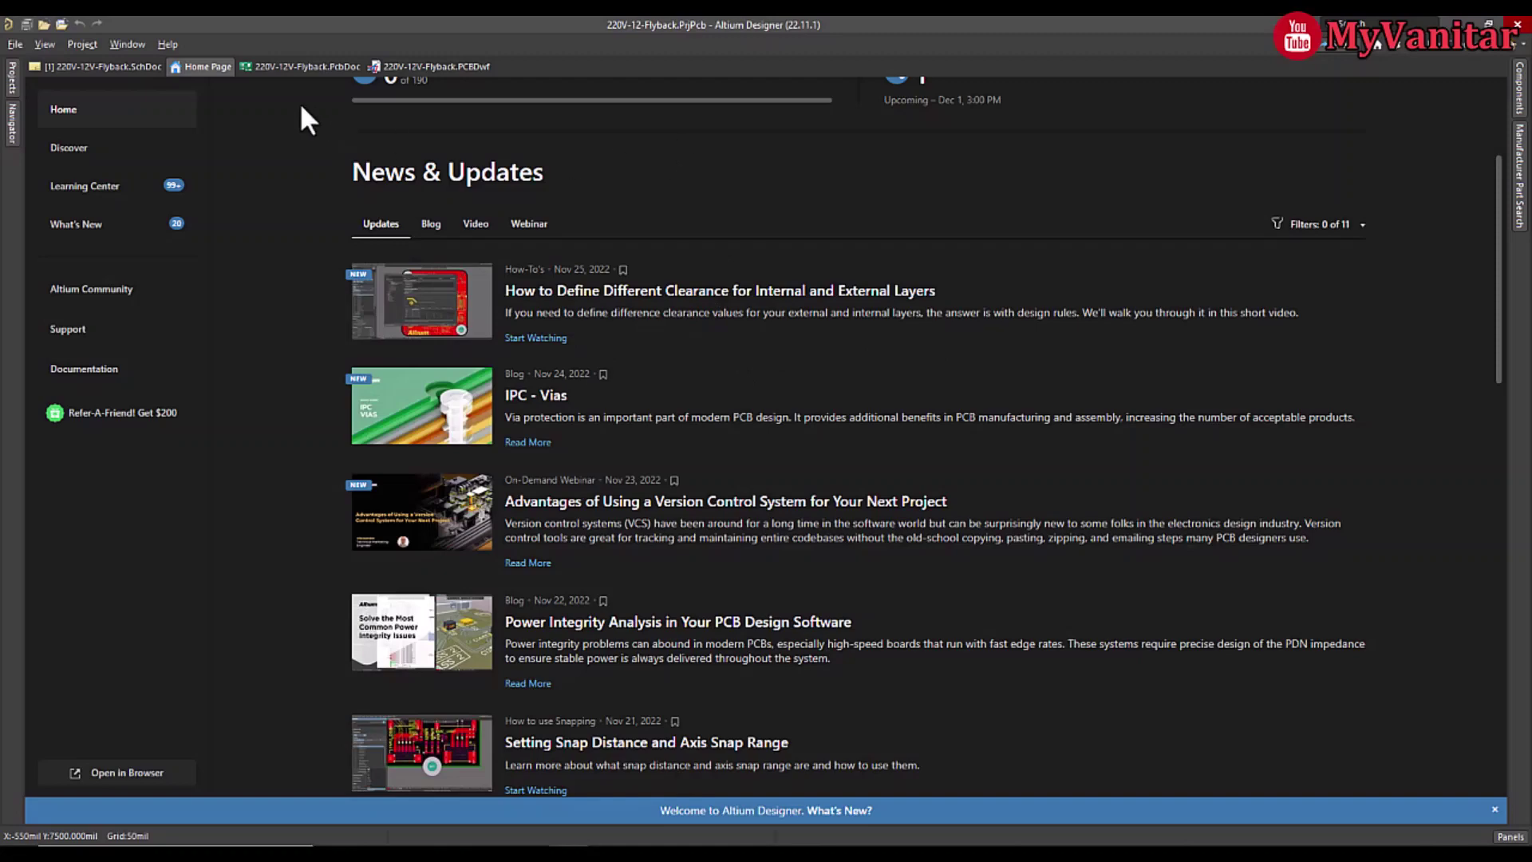
Review the flyback schematic, PCB layout and draftsman drawing, then return to the schematic.
left_click(107, 67)
scroll(616, 400, "up", 3, "ctrl")
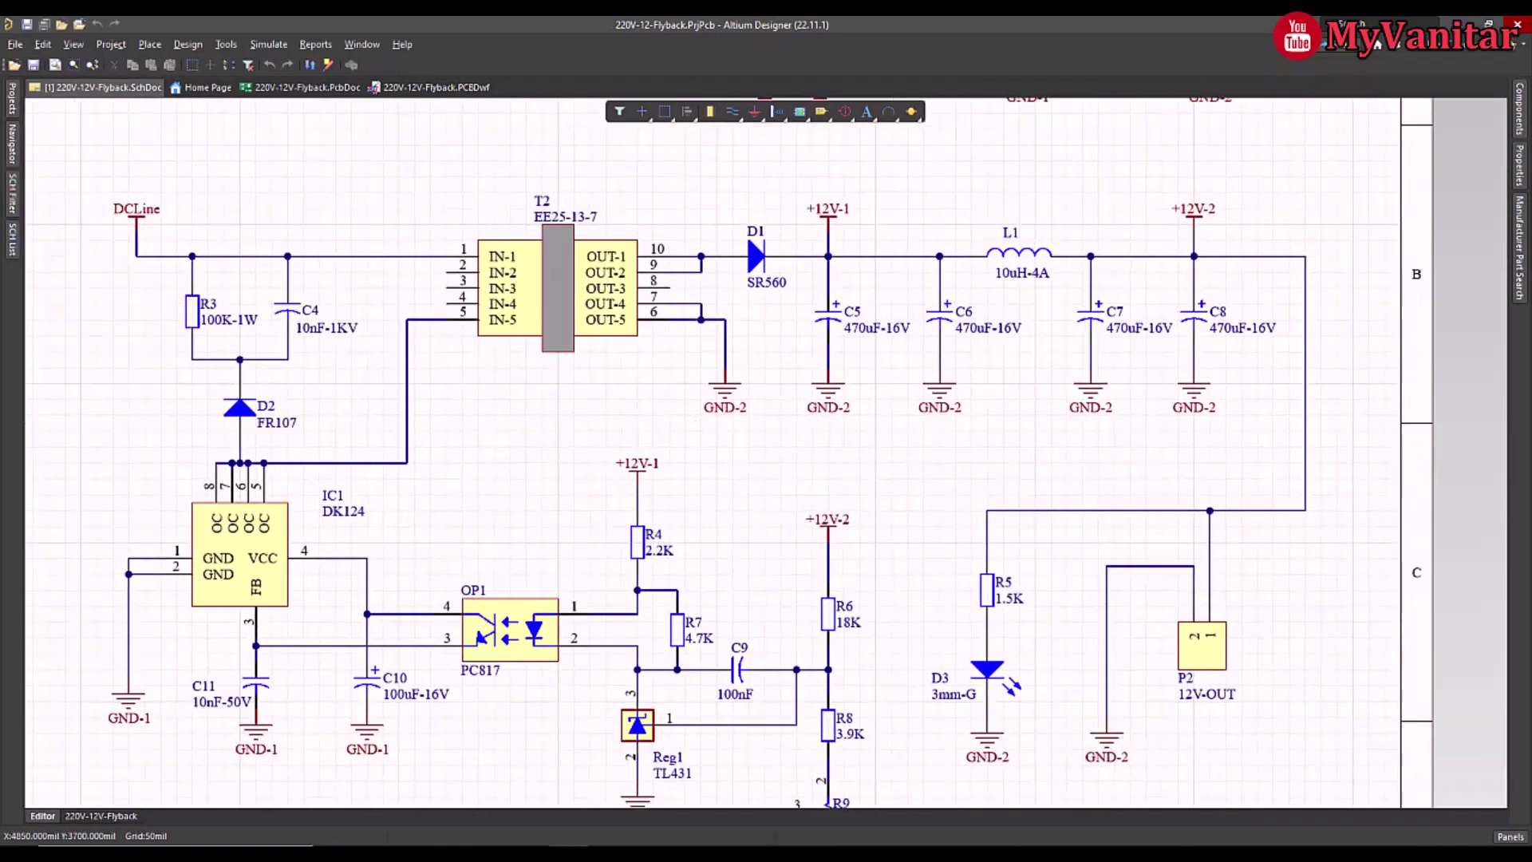
left_click(304, 87)
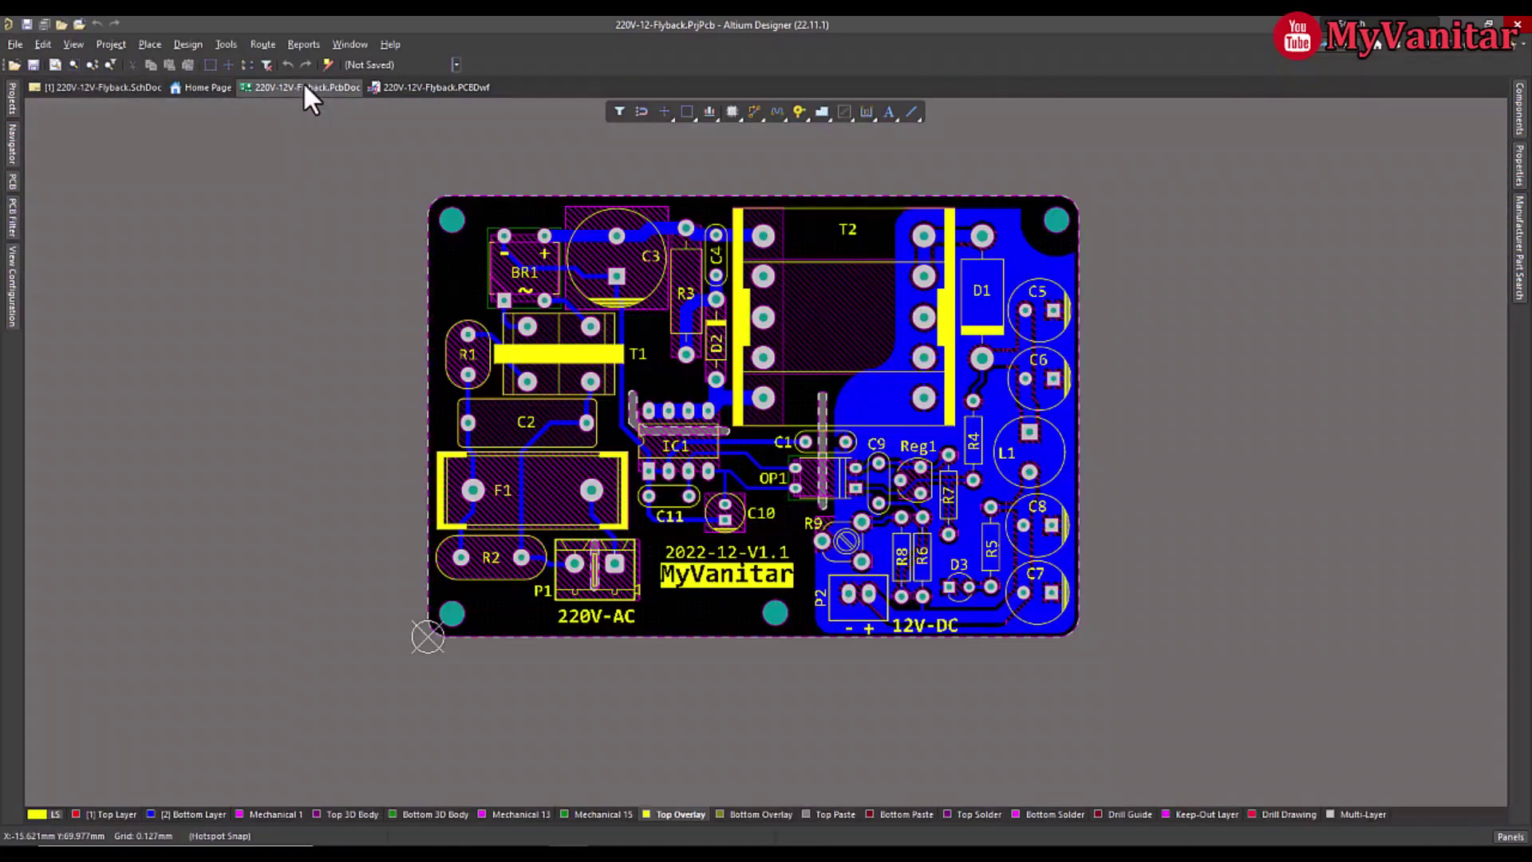
left_click(399, 88)
left_click(105, 88)
Centre the schematic on the PC817 optocoupler OP1 and TL431 feedback circuit, briefly selecting OP1.
right_click_drag(570, 598, 693, 431)
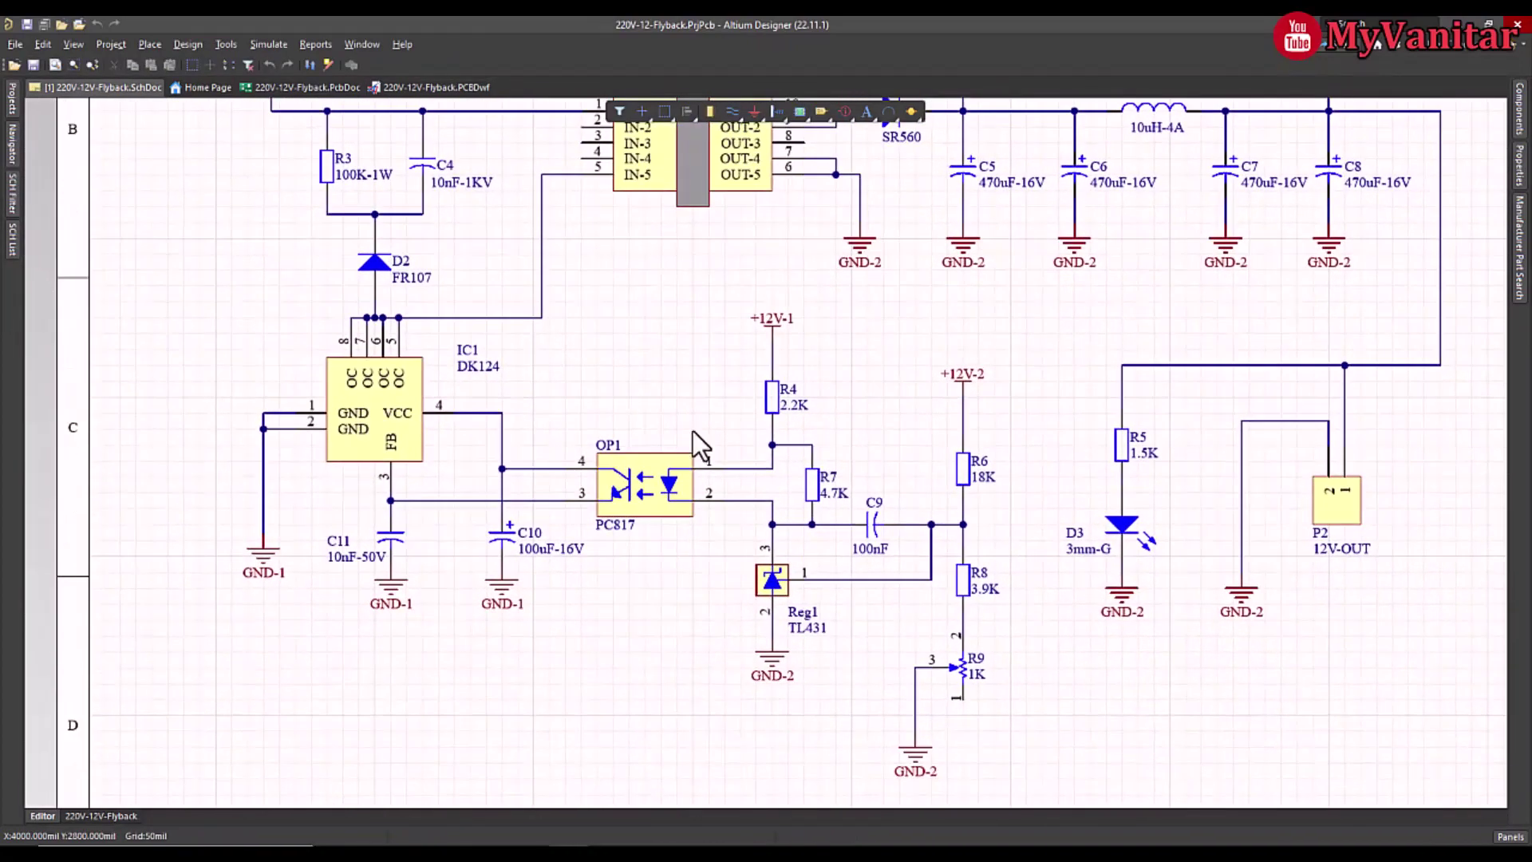
scroll(687, 439, "up", 2, "ctrl")
right_click_drag(693, 587, 683, 559)
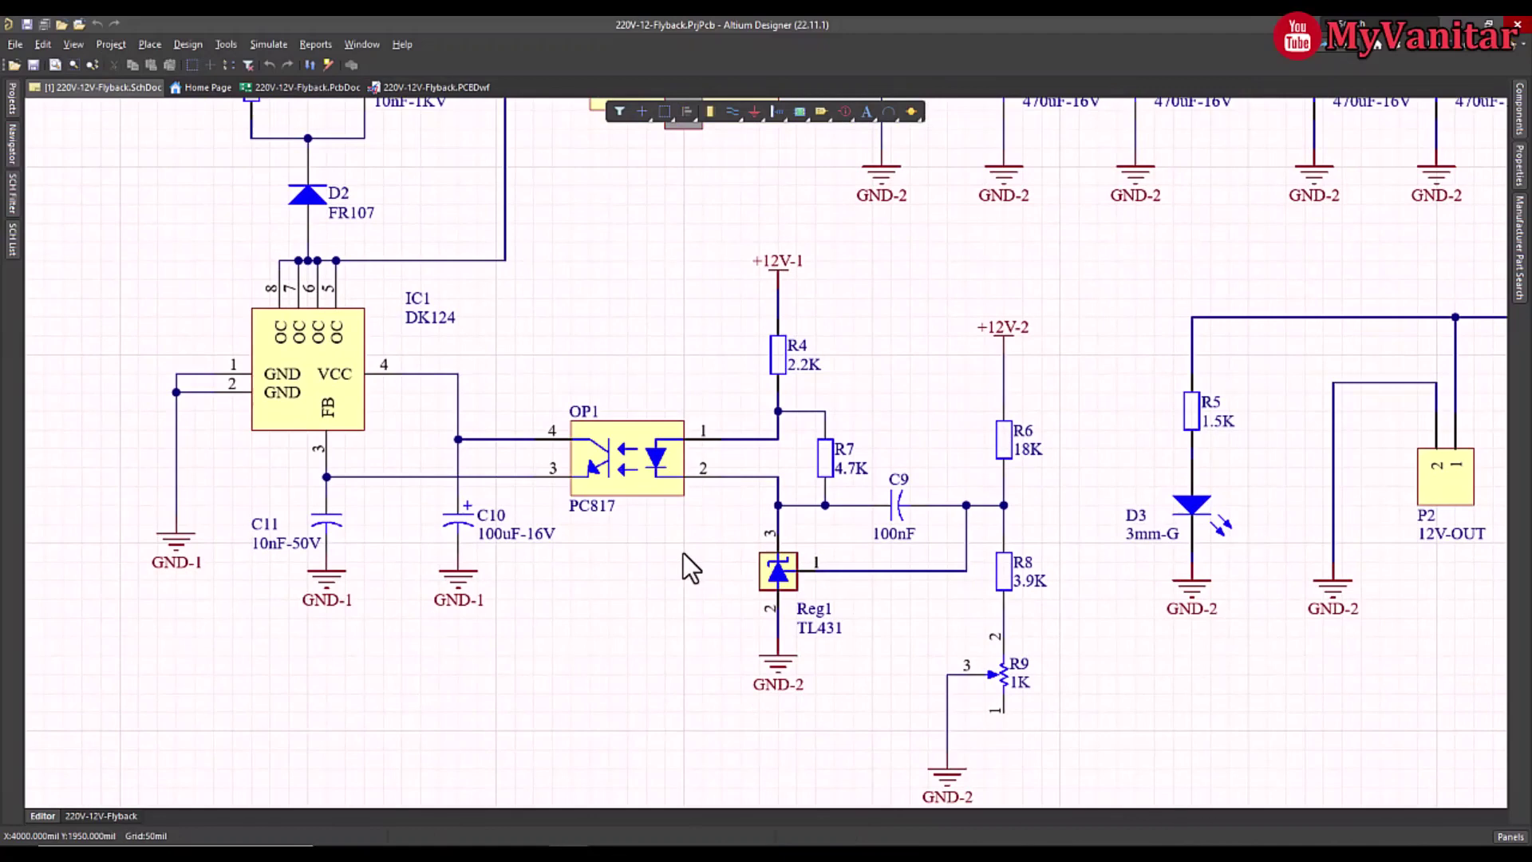
right_click(682, 553)
left_click(650, 552)
scroll(653, 563, "up", 1, "ctrl")
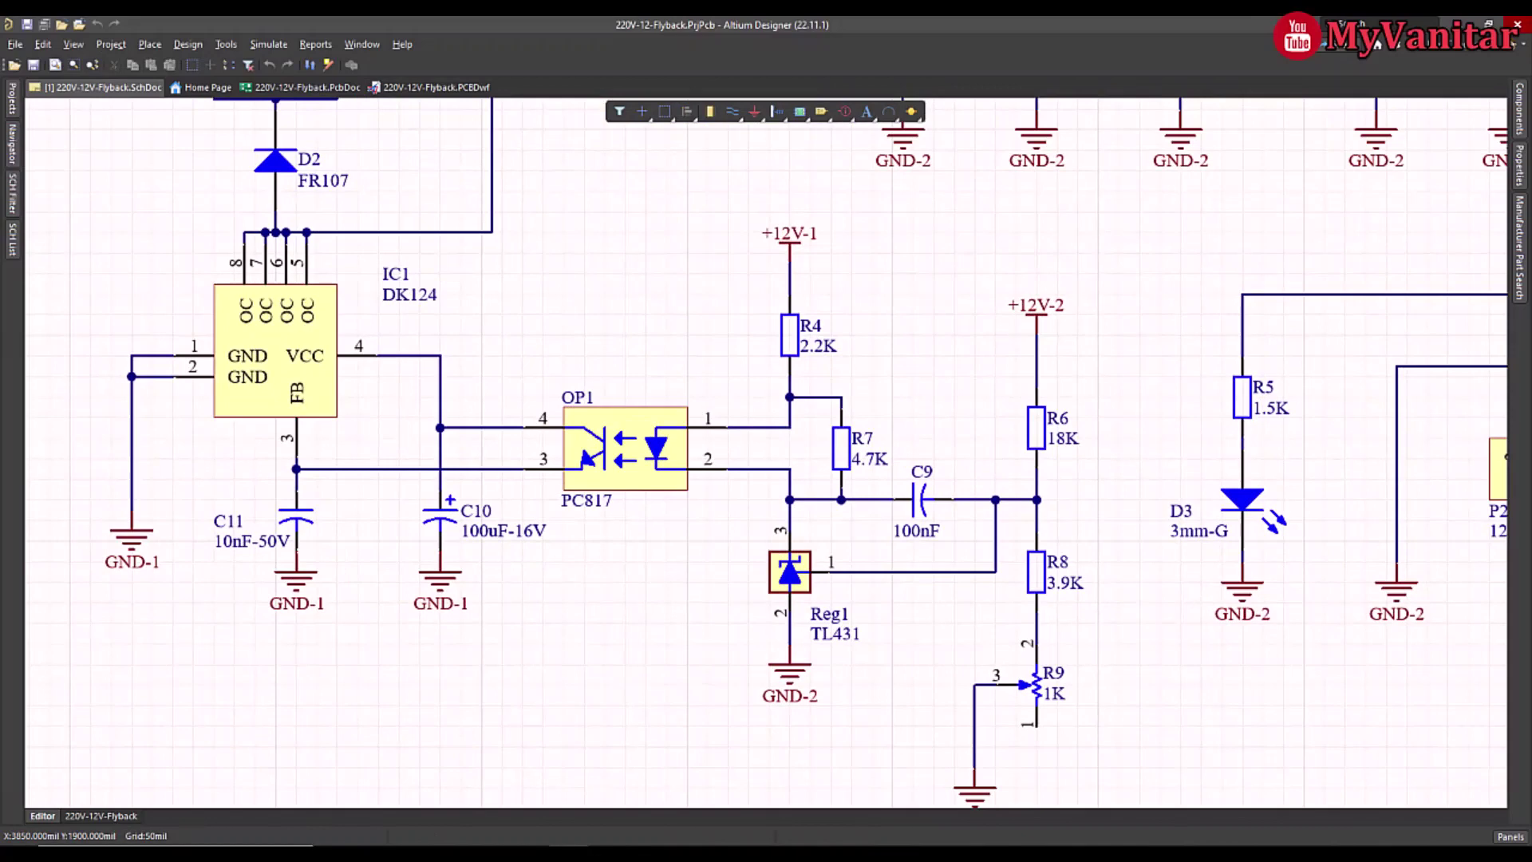
scroll(653, 558, "up", 1, "ctrl")
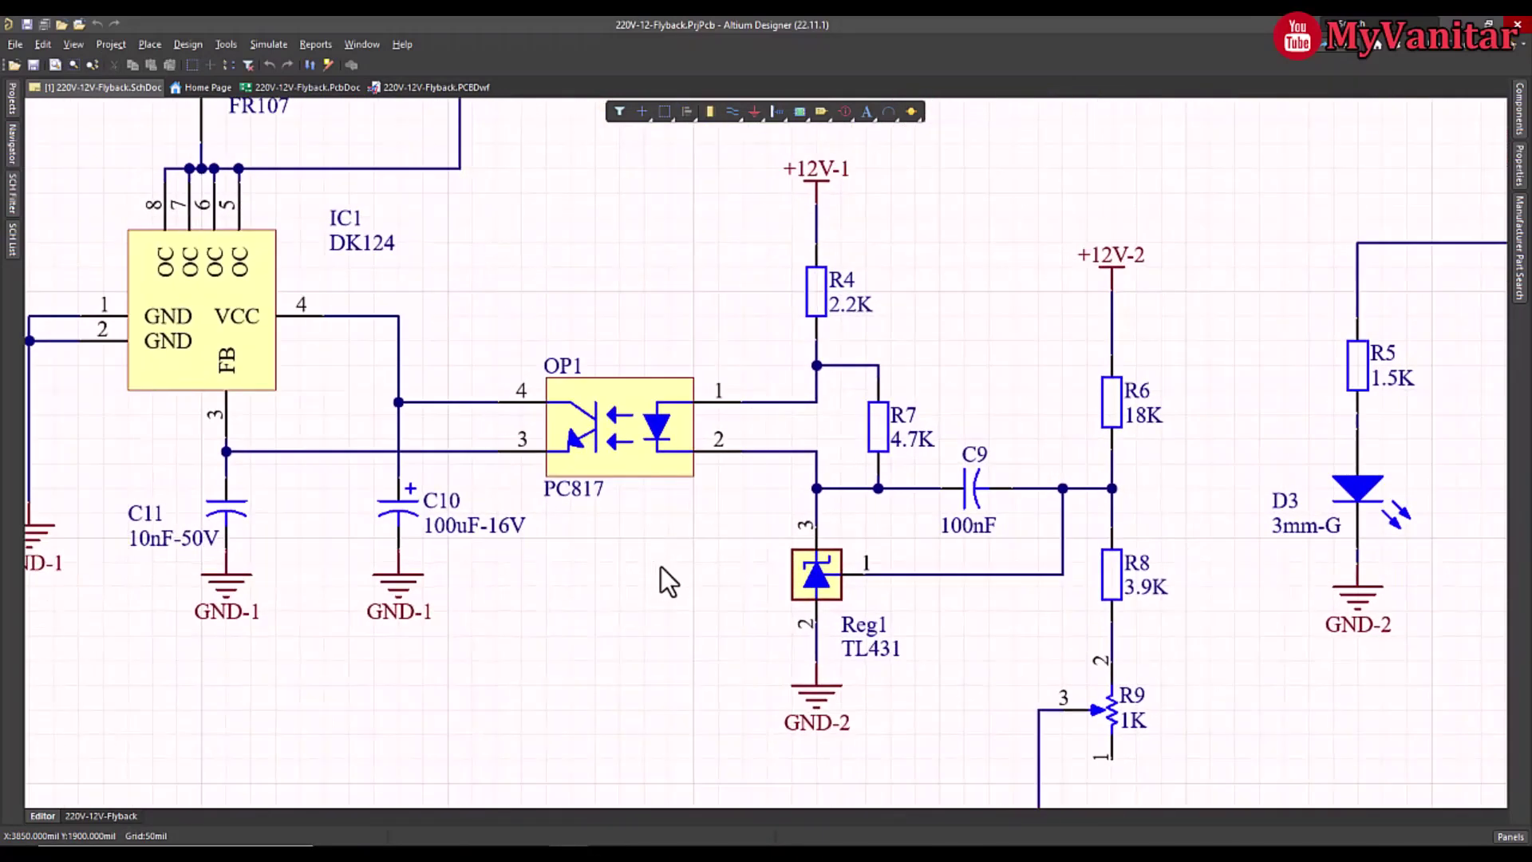
right_click_drag(661, 567, 648, 523)
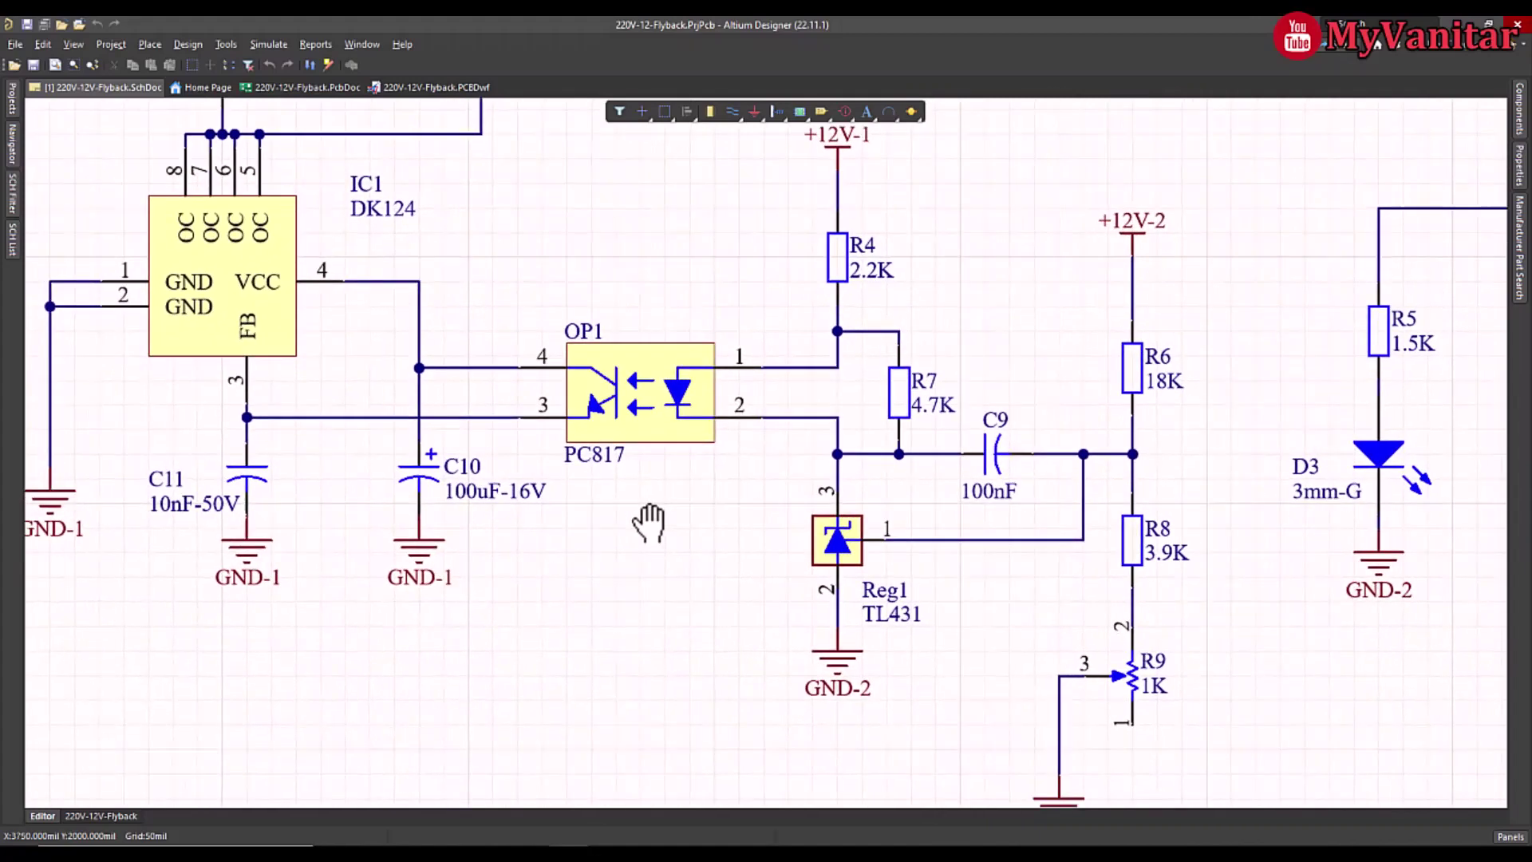
scroll(601, 462, "up", 1, "ctrl")
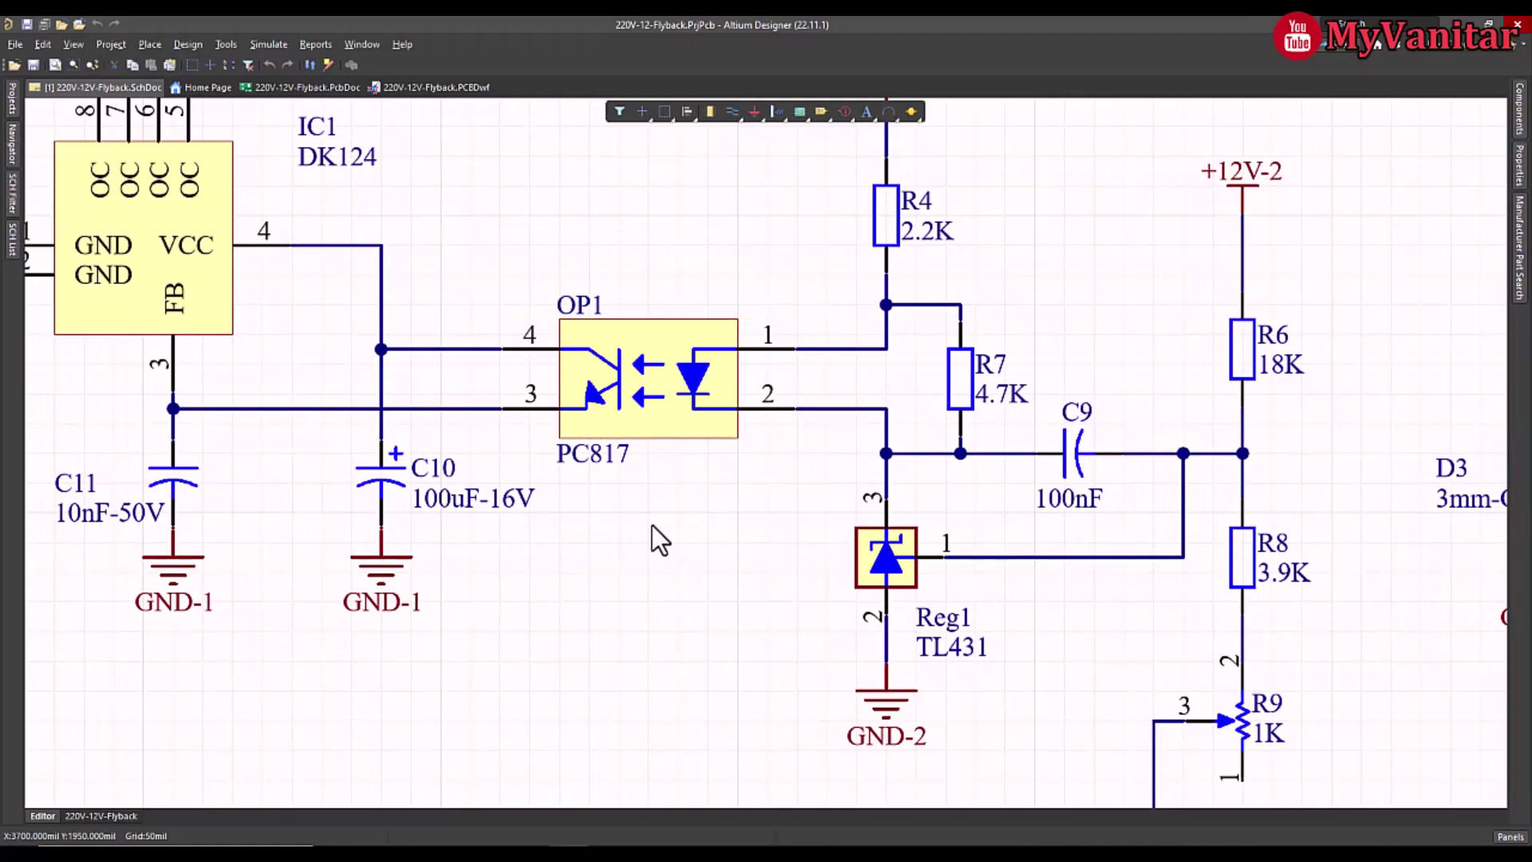
left_click(635, 375)
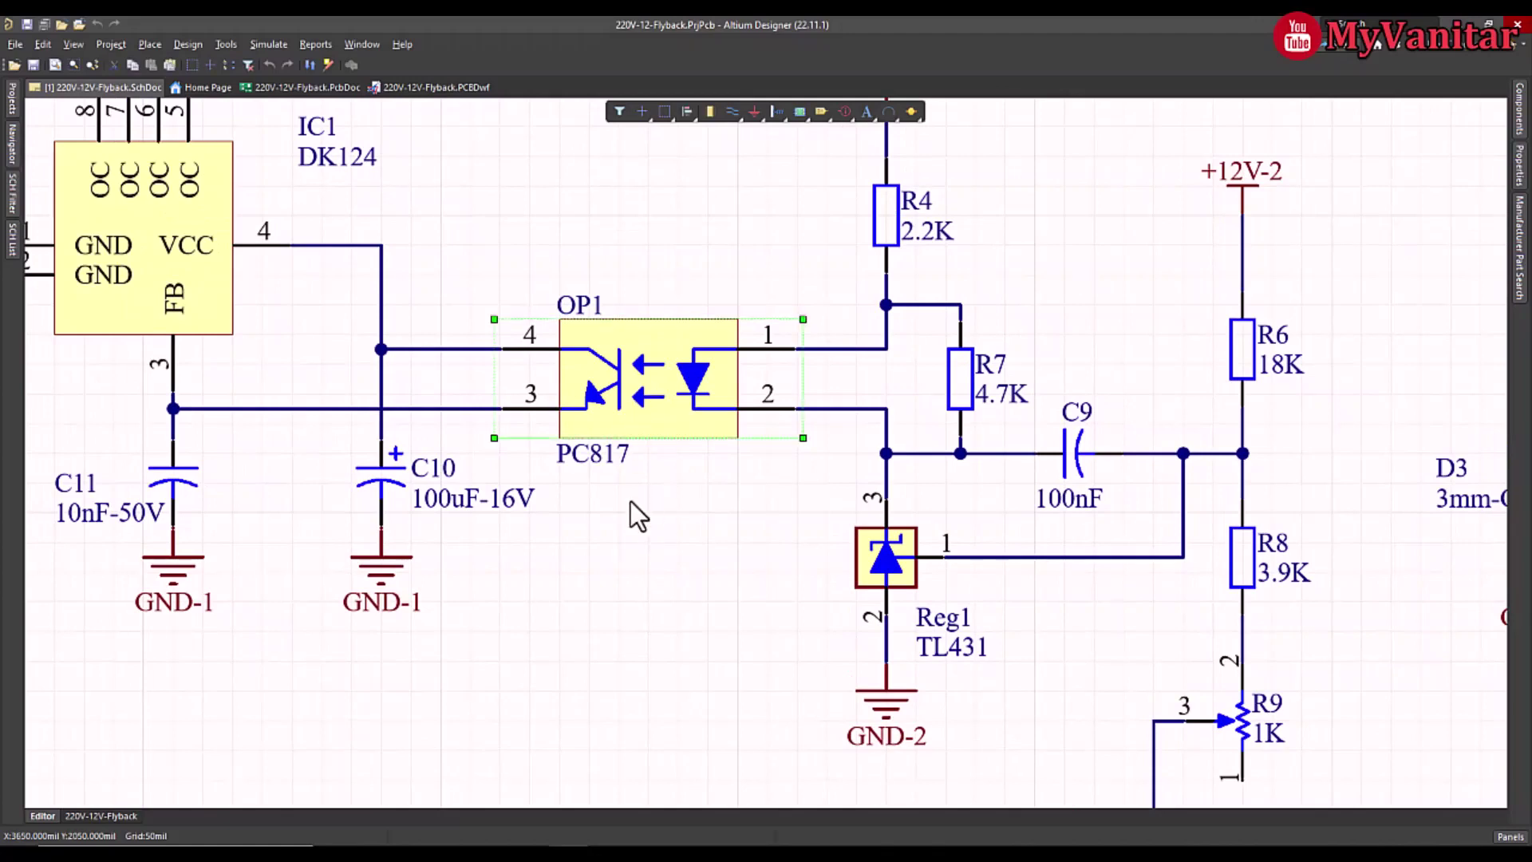
left_click(636, 535)
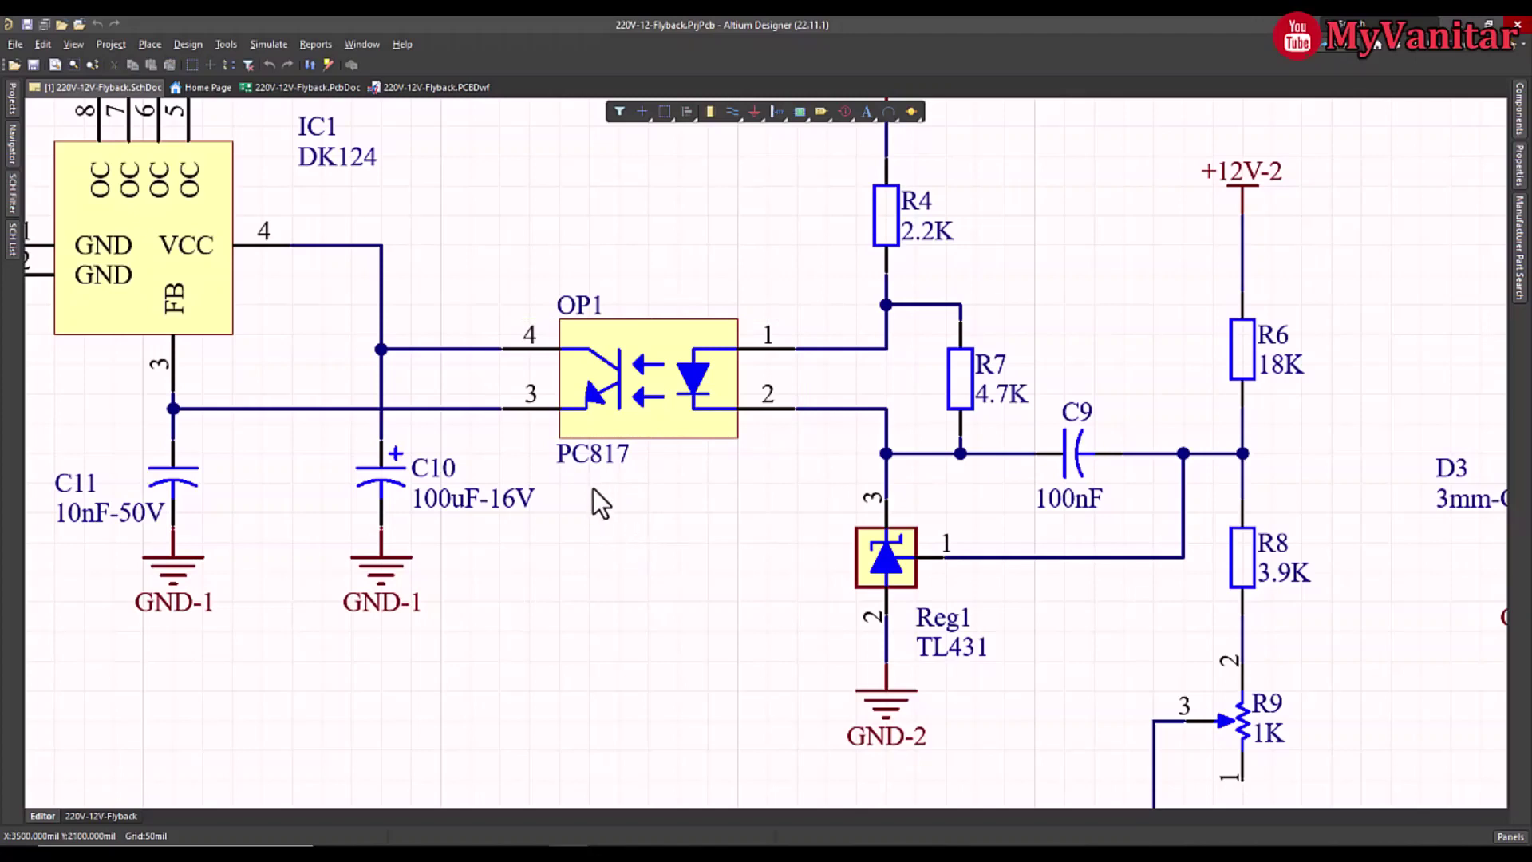
Search Octopart for the PC817 and open the Sharp PC817X1J000F product page.
key("alt+Tab")
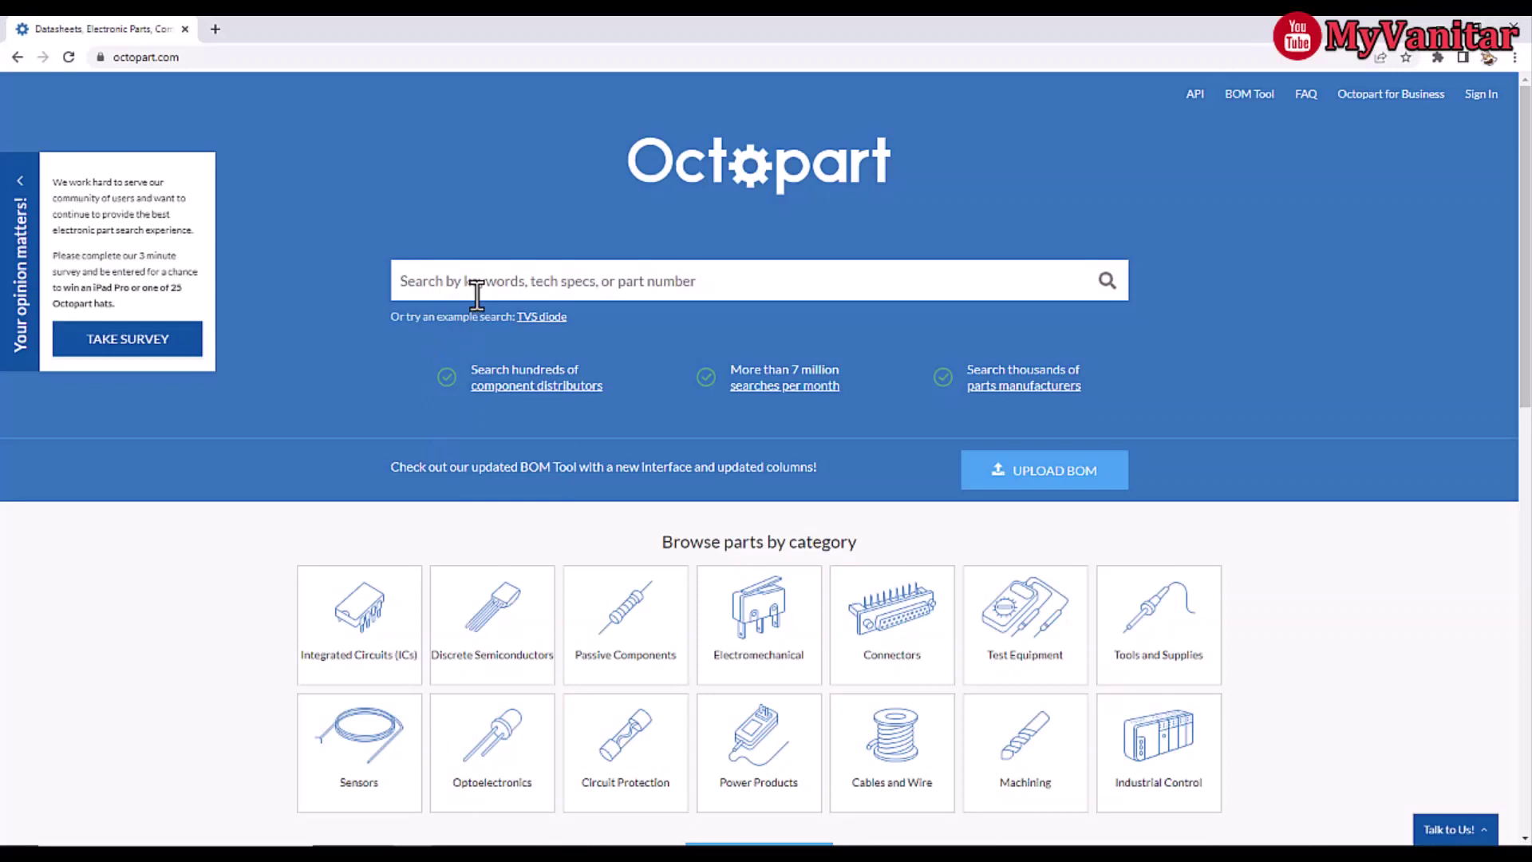
left_click(476, 281)
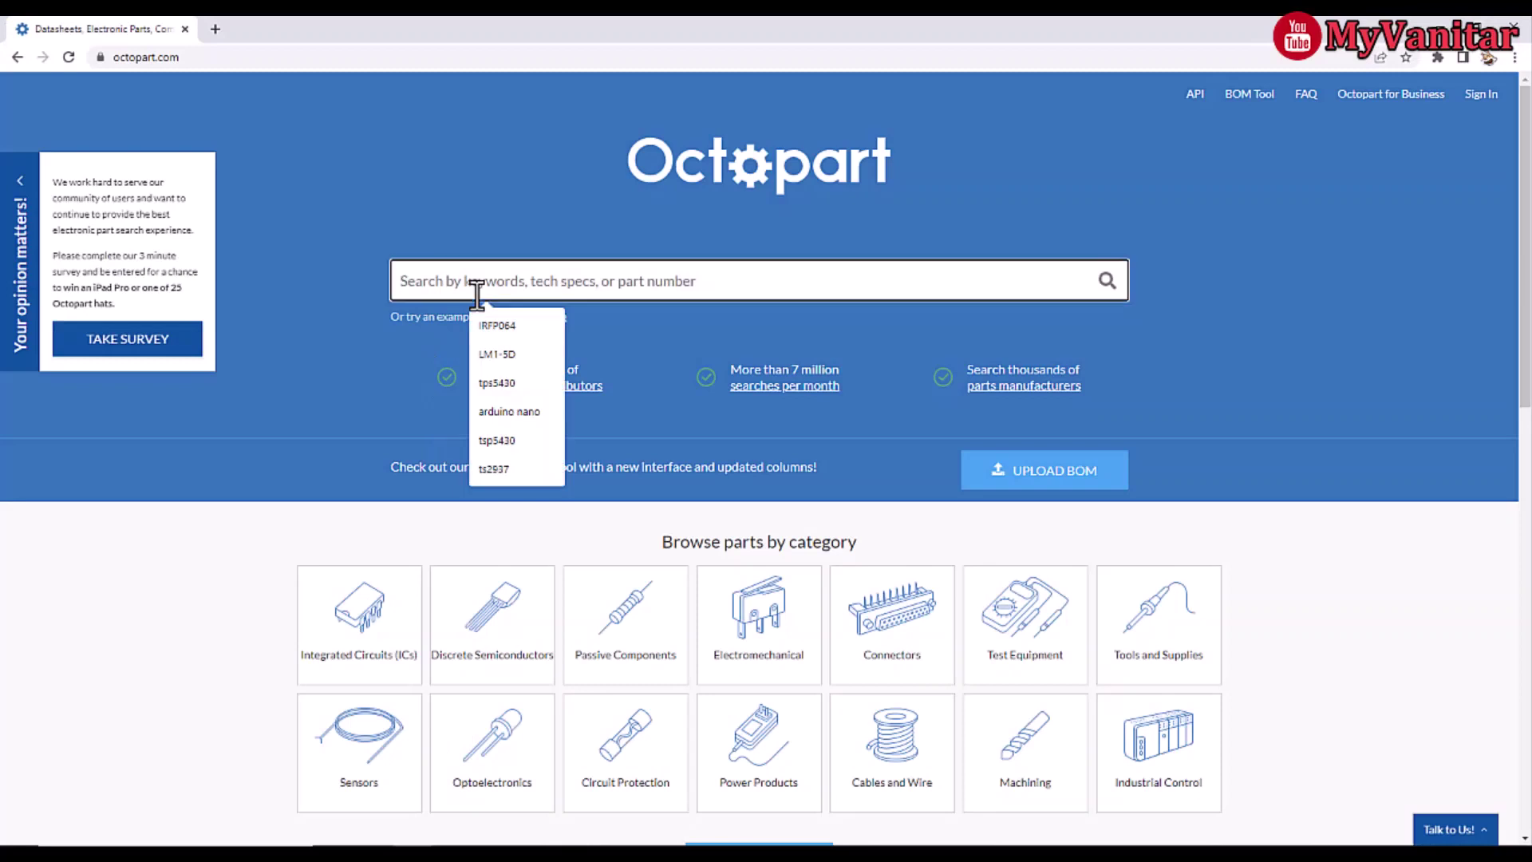
type("PC817")
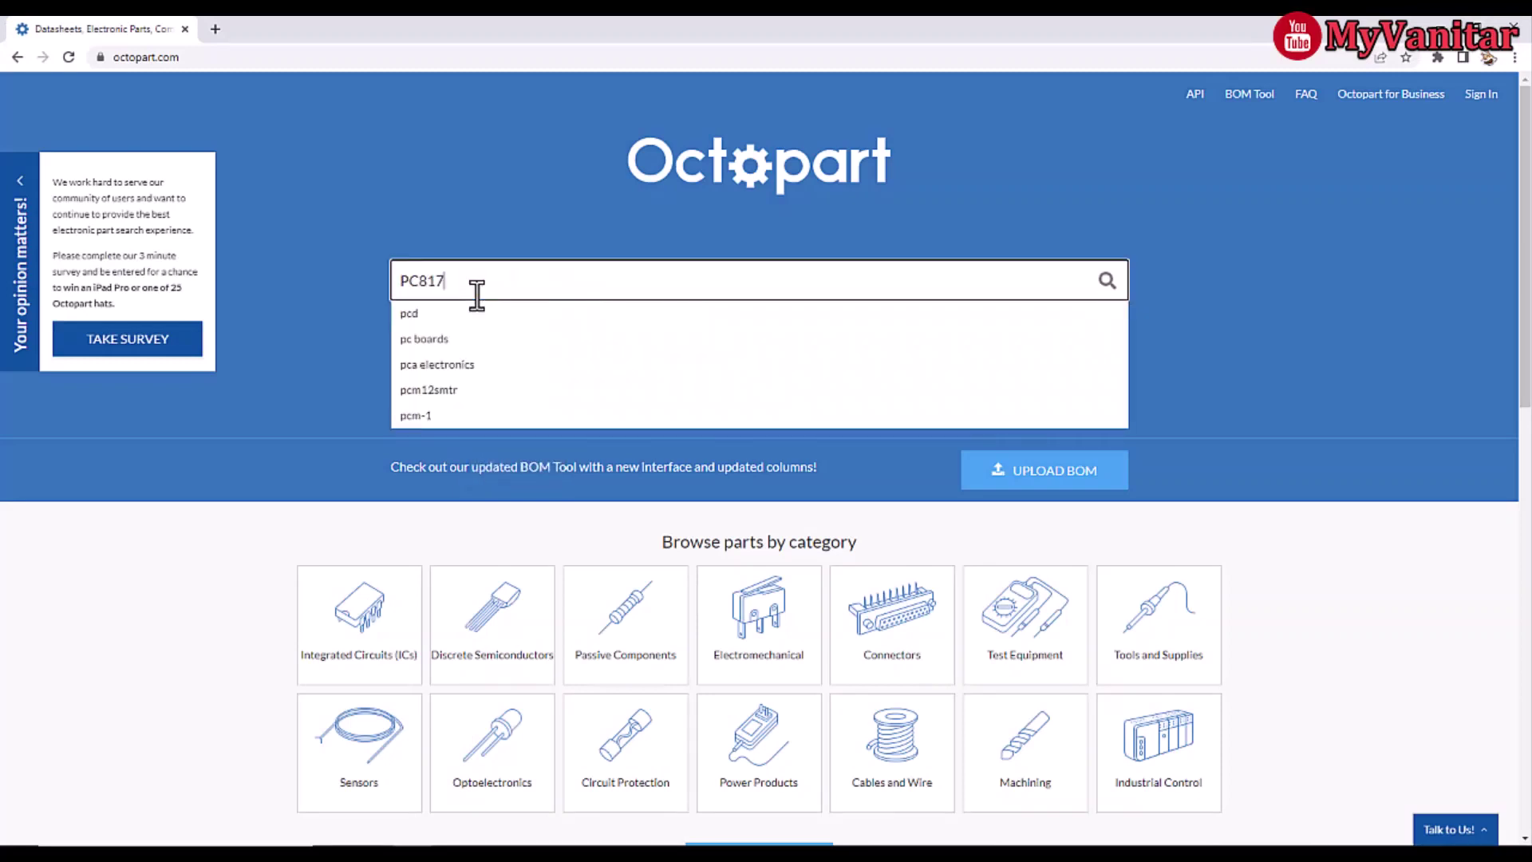
key("Return")
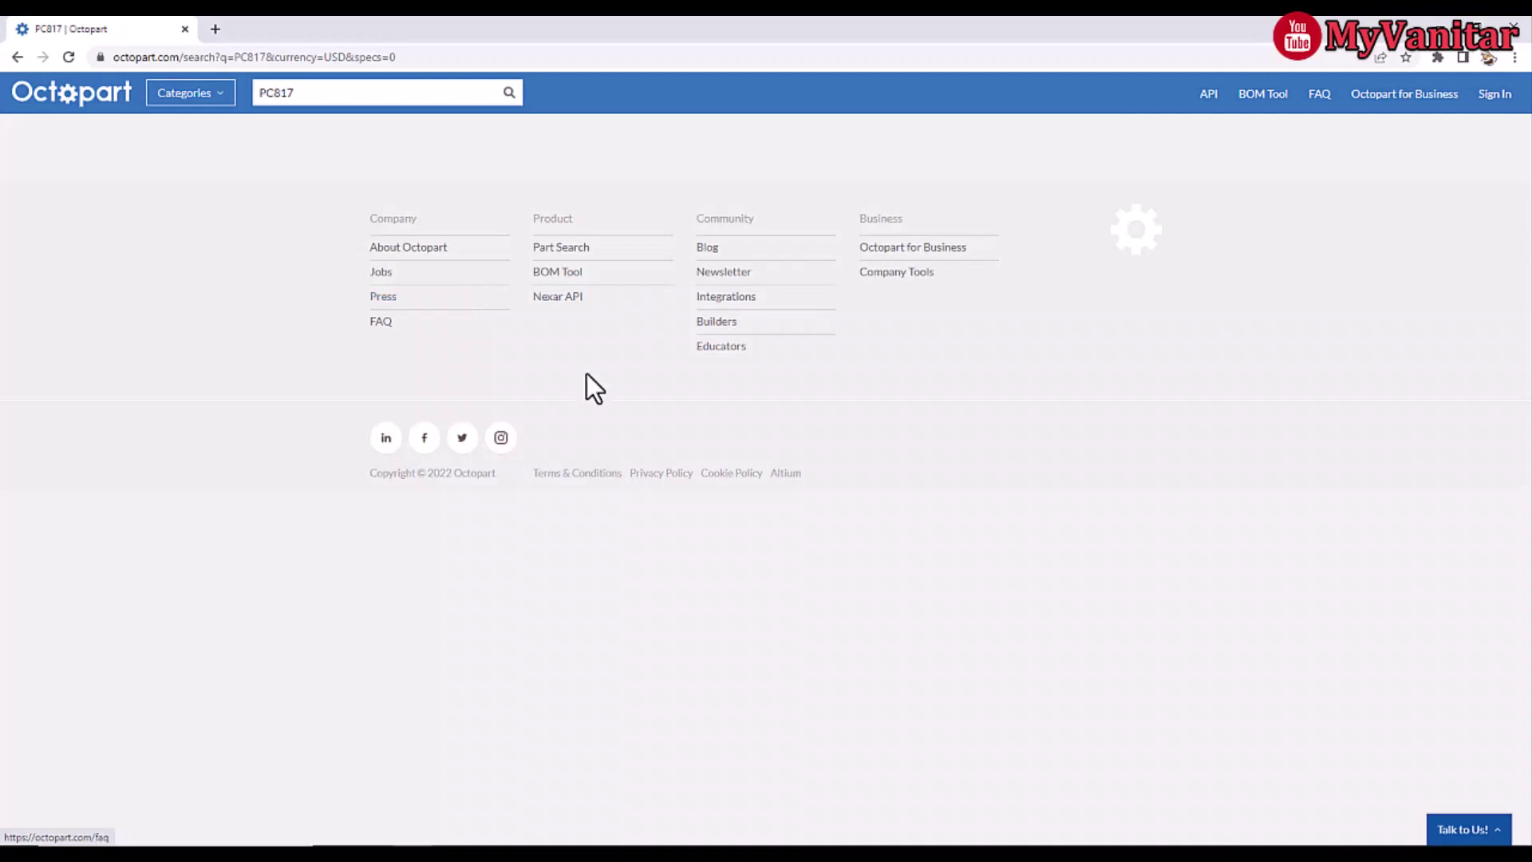
scroll(722, 423, "down", 1)
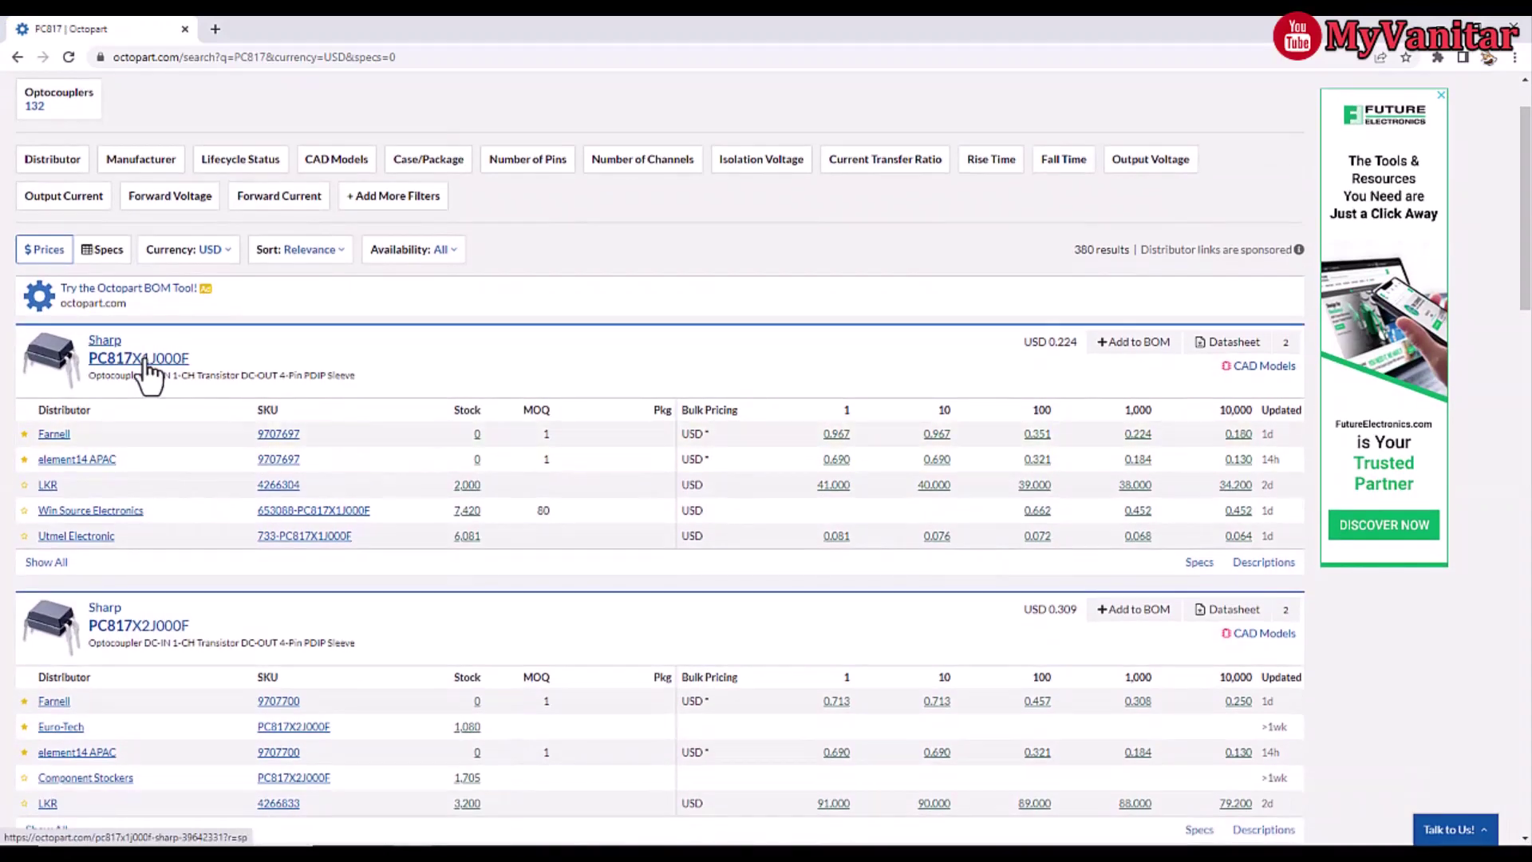
left_click(121, 359)
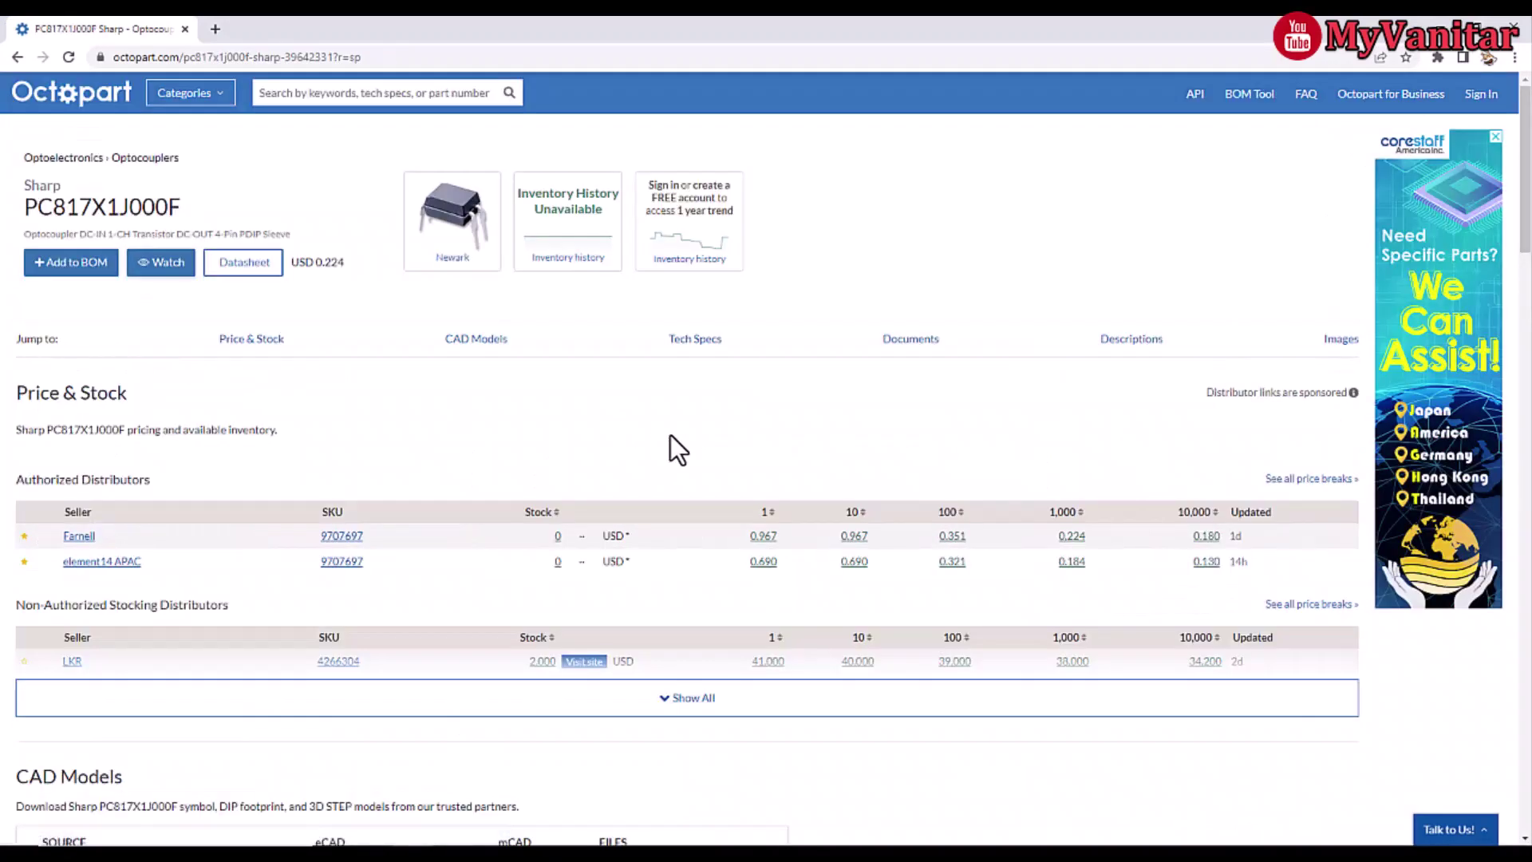
Scroll through the PC817X1J000F CAD Models and Tech Specs sections.
scroll(672, 443, "down", 5)
scroll(670, 450, "down", 7)
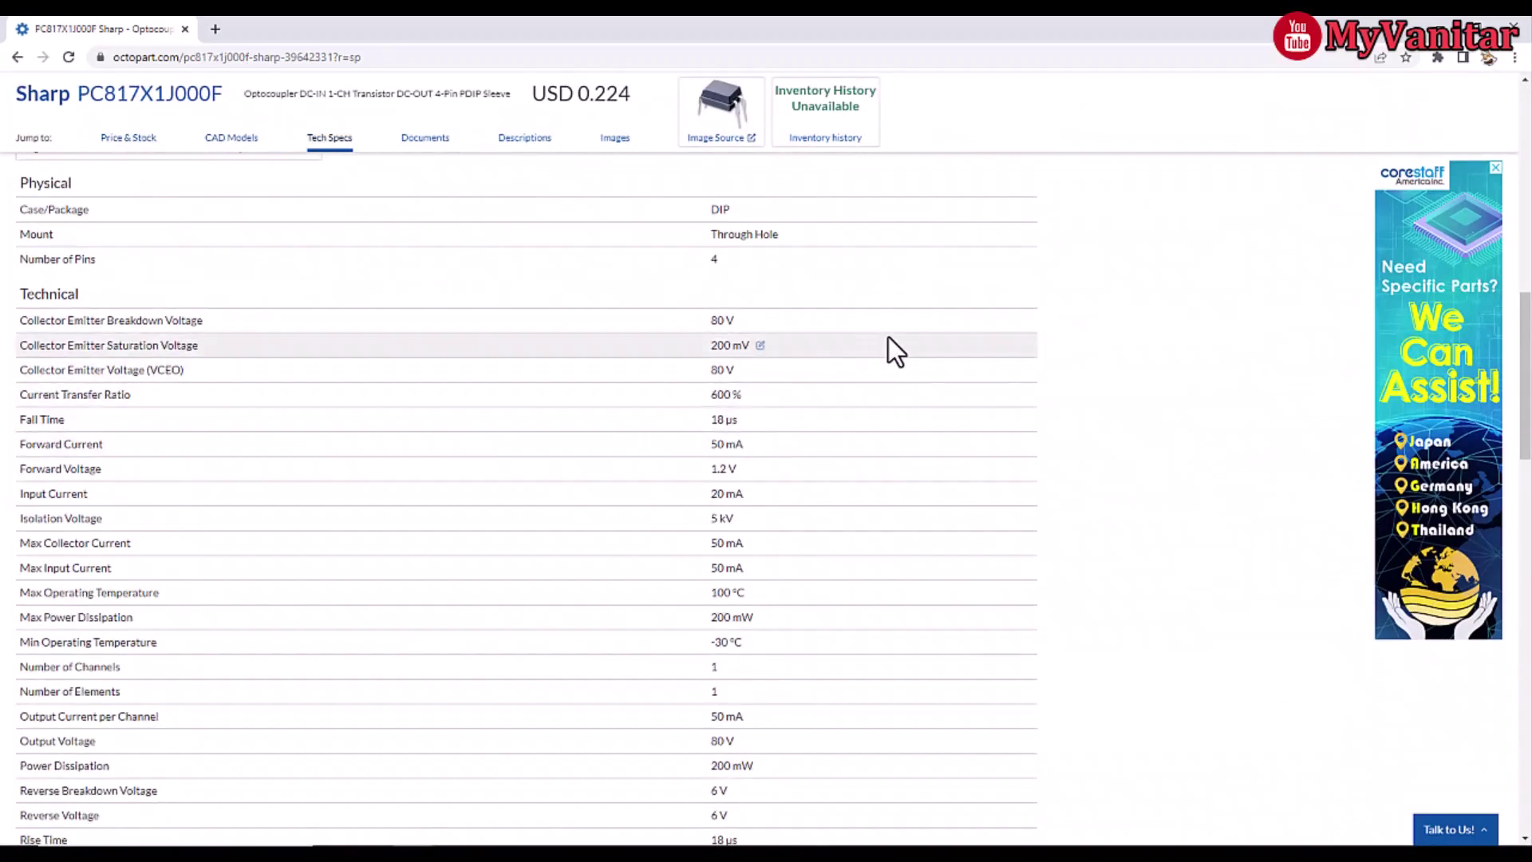
scroll(888, 337, "down", 3)
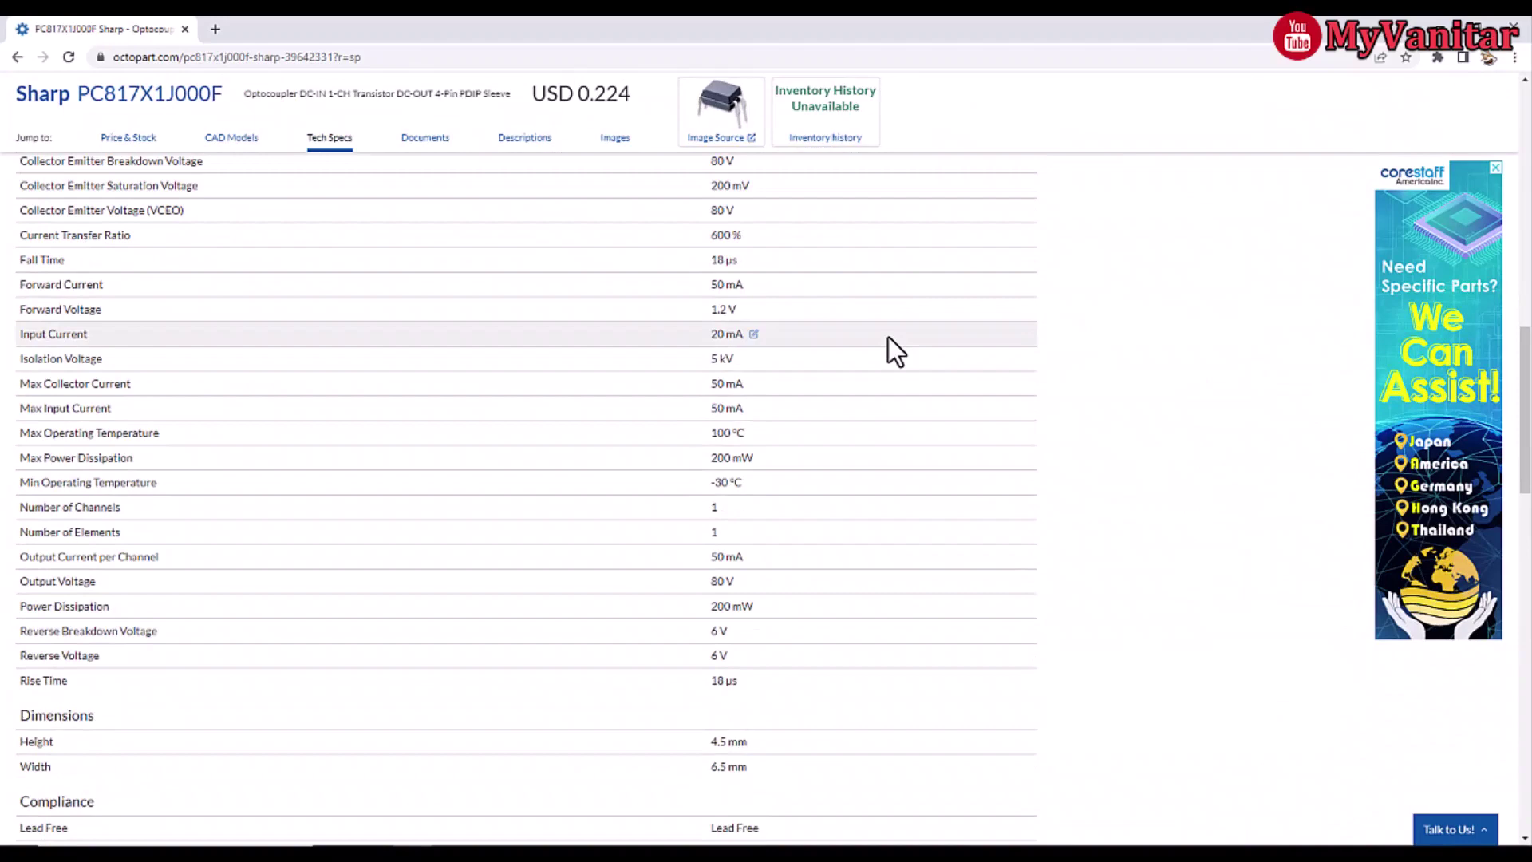
scroll(888, 337, "up", 2)
scroll(888, 337, "up", 2)
scroll(888, 337, "down", 2)
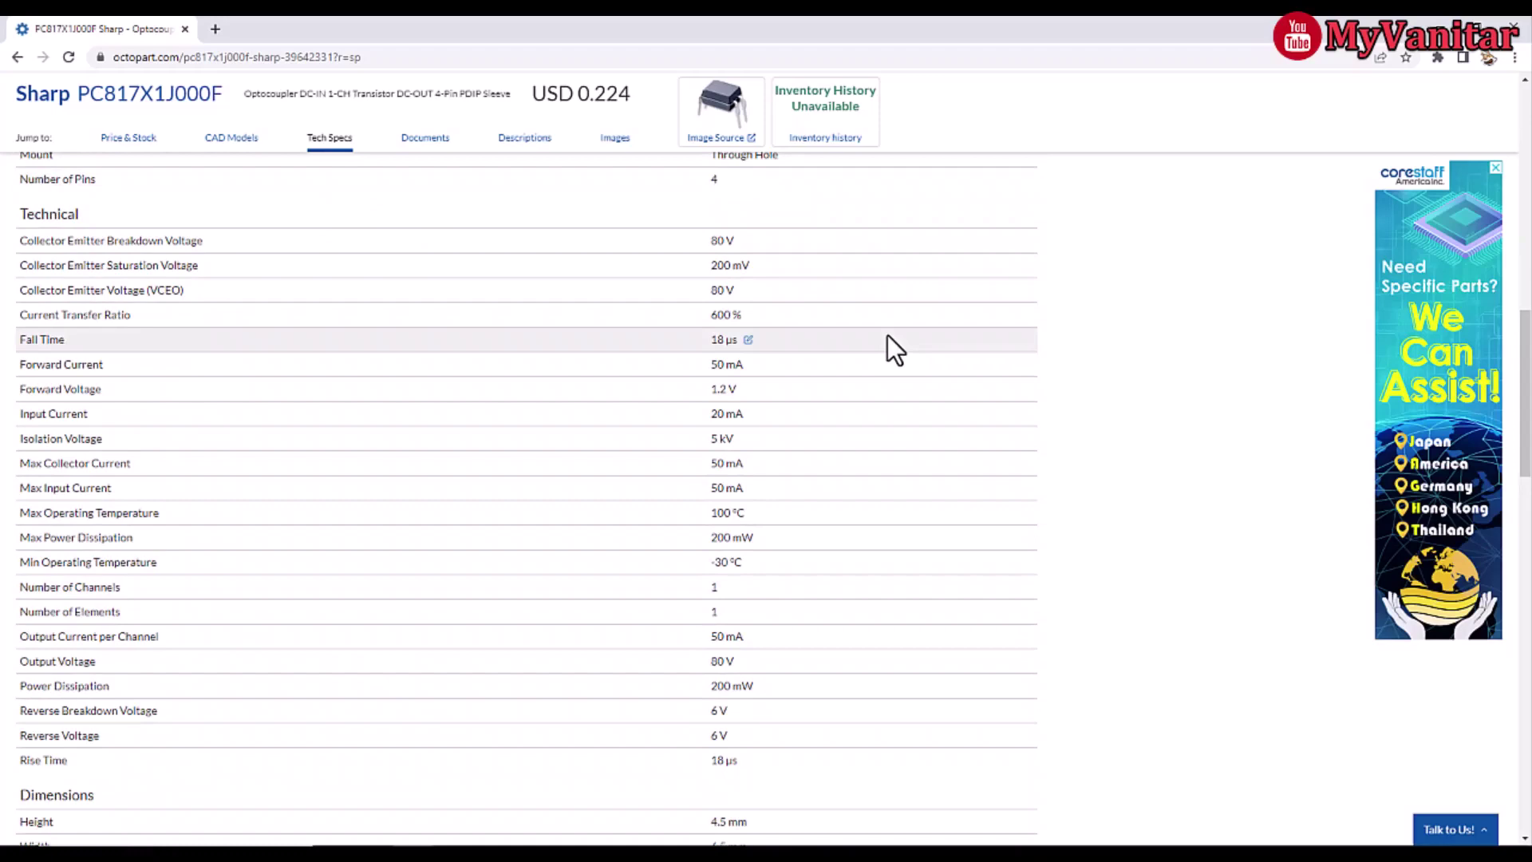
scroll(887, 335, "down", 3)
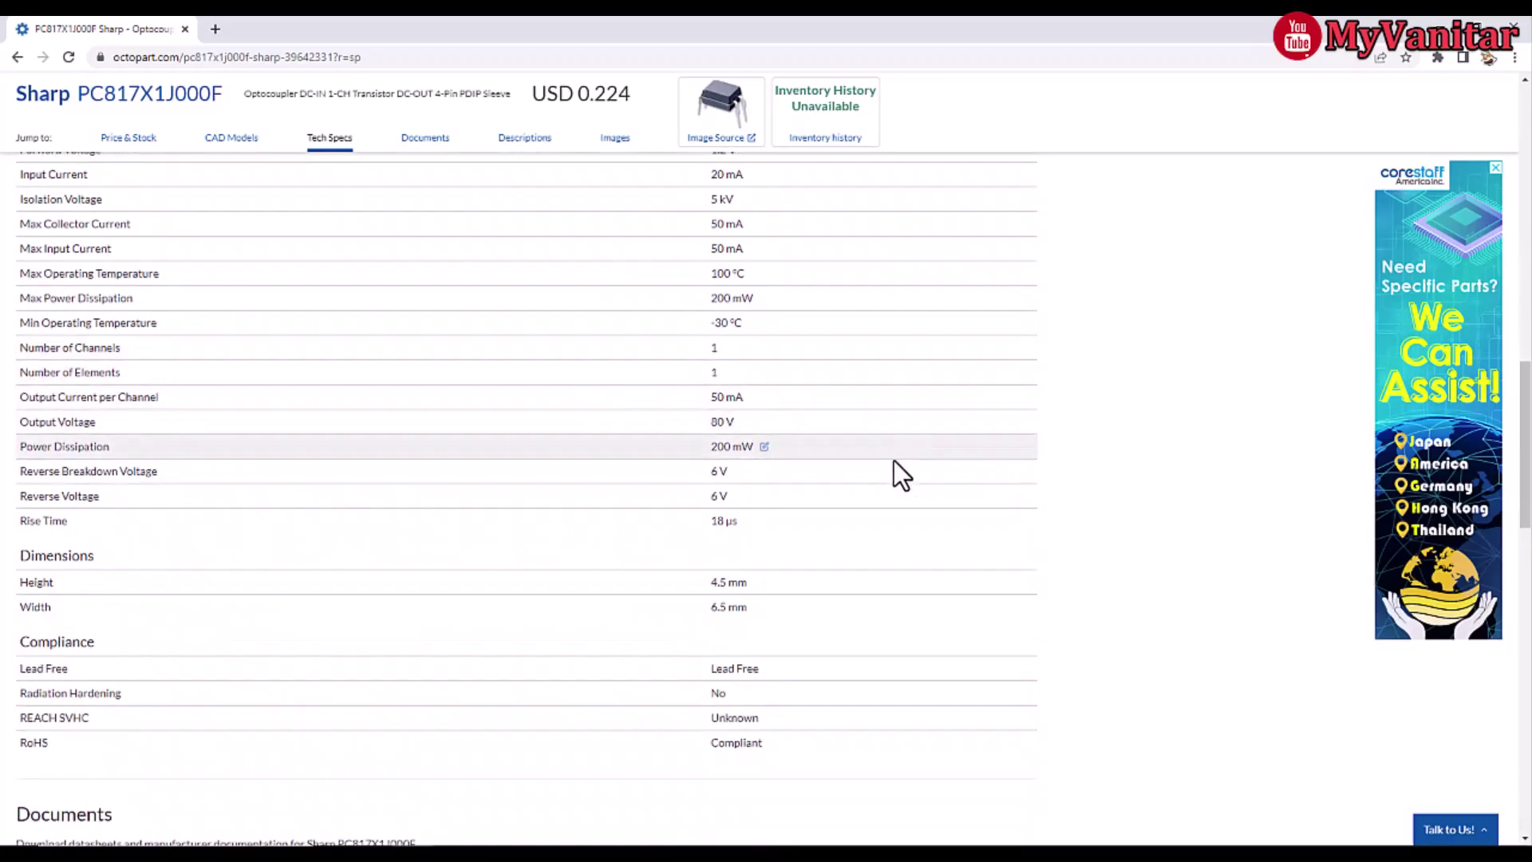
scroll(888, 474, "up", 4)
scroll(888, 473, "up", 2)
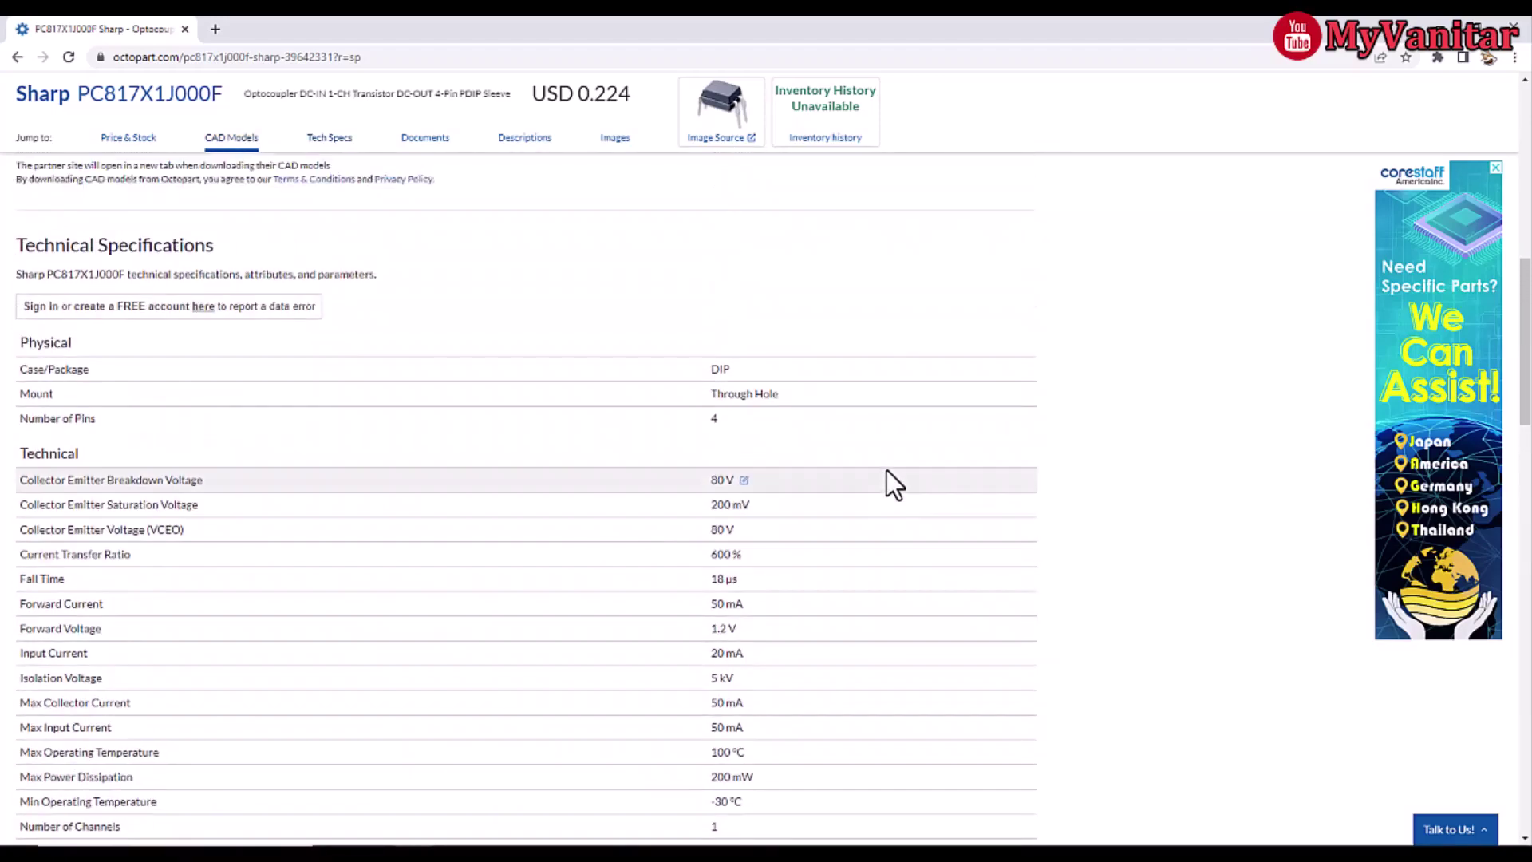
scroll(888, 471, "down", 5)
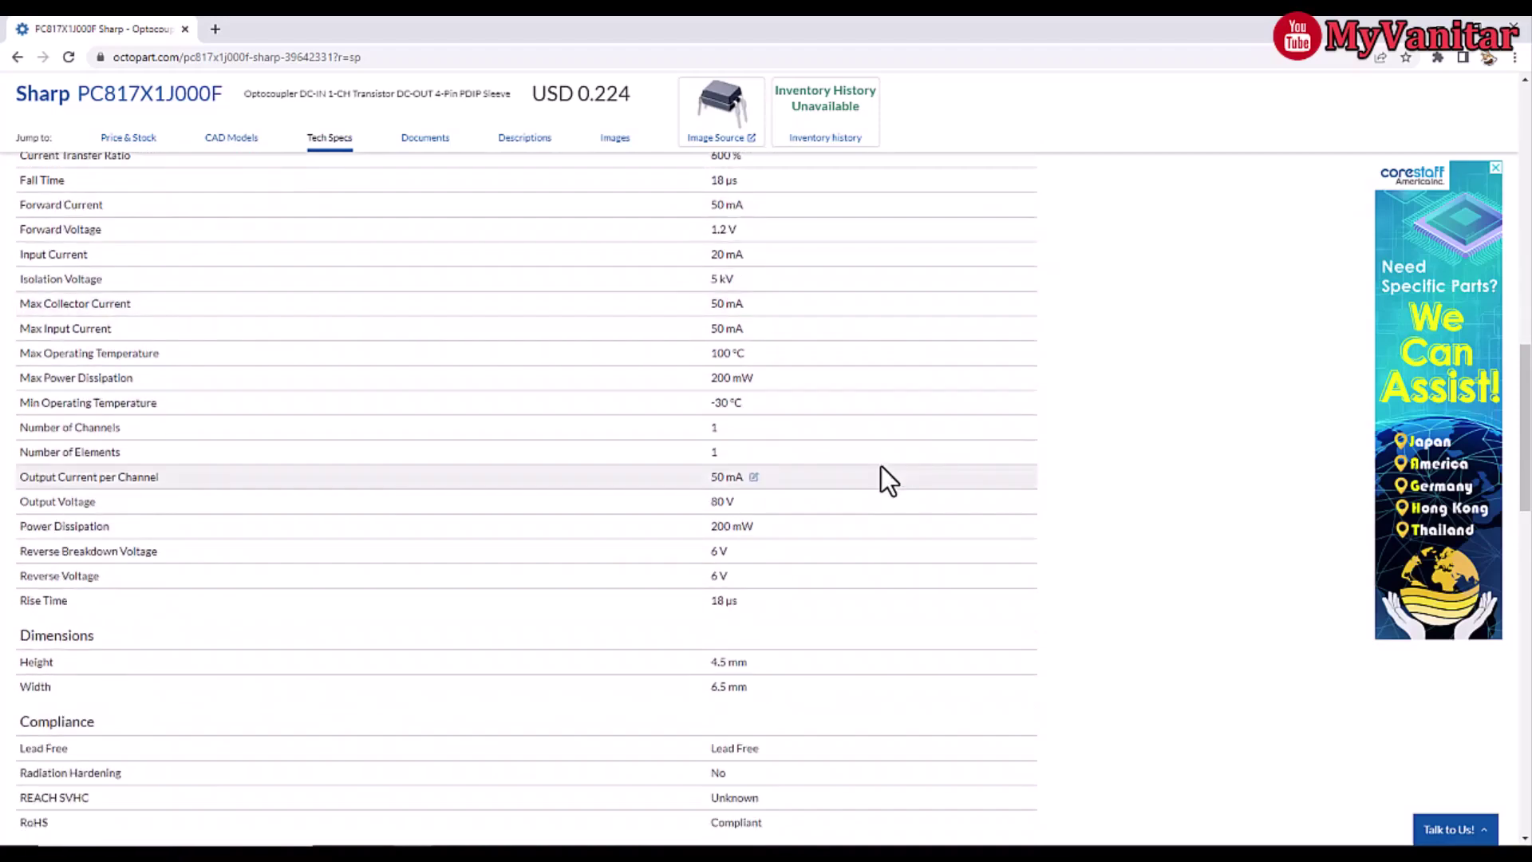
scroll(840, 564, "up", 12)
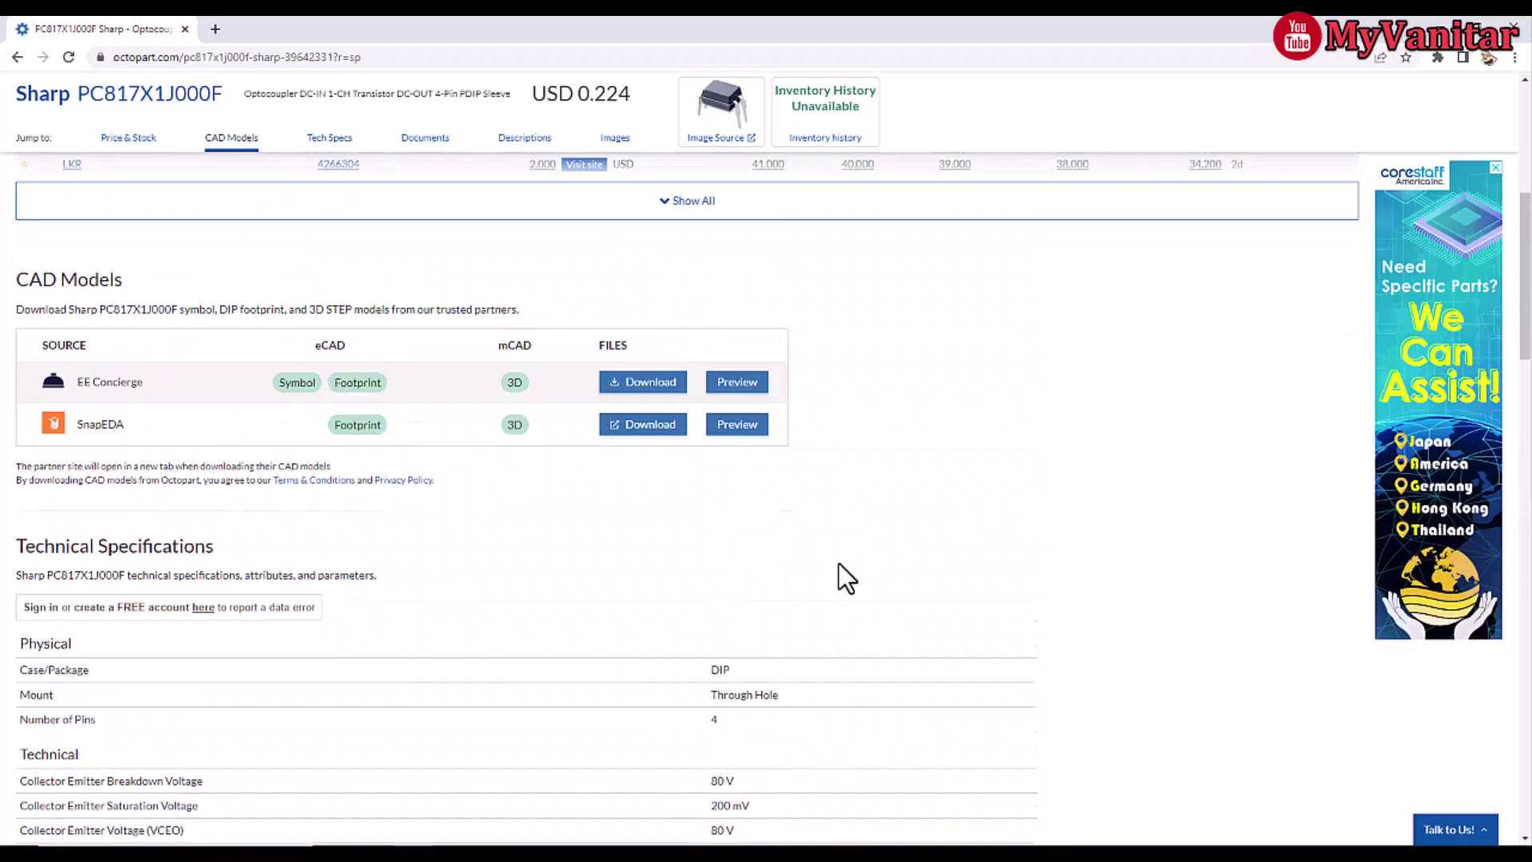
scroll(839, 563, "down", 11)
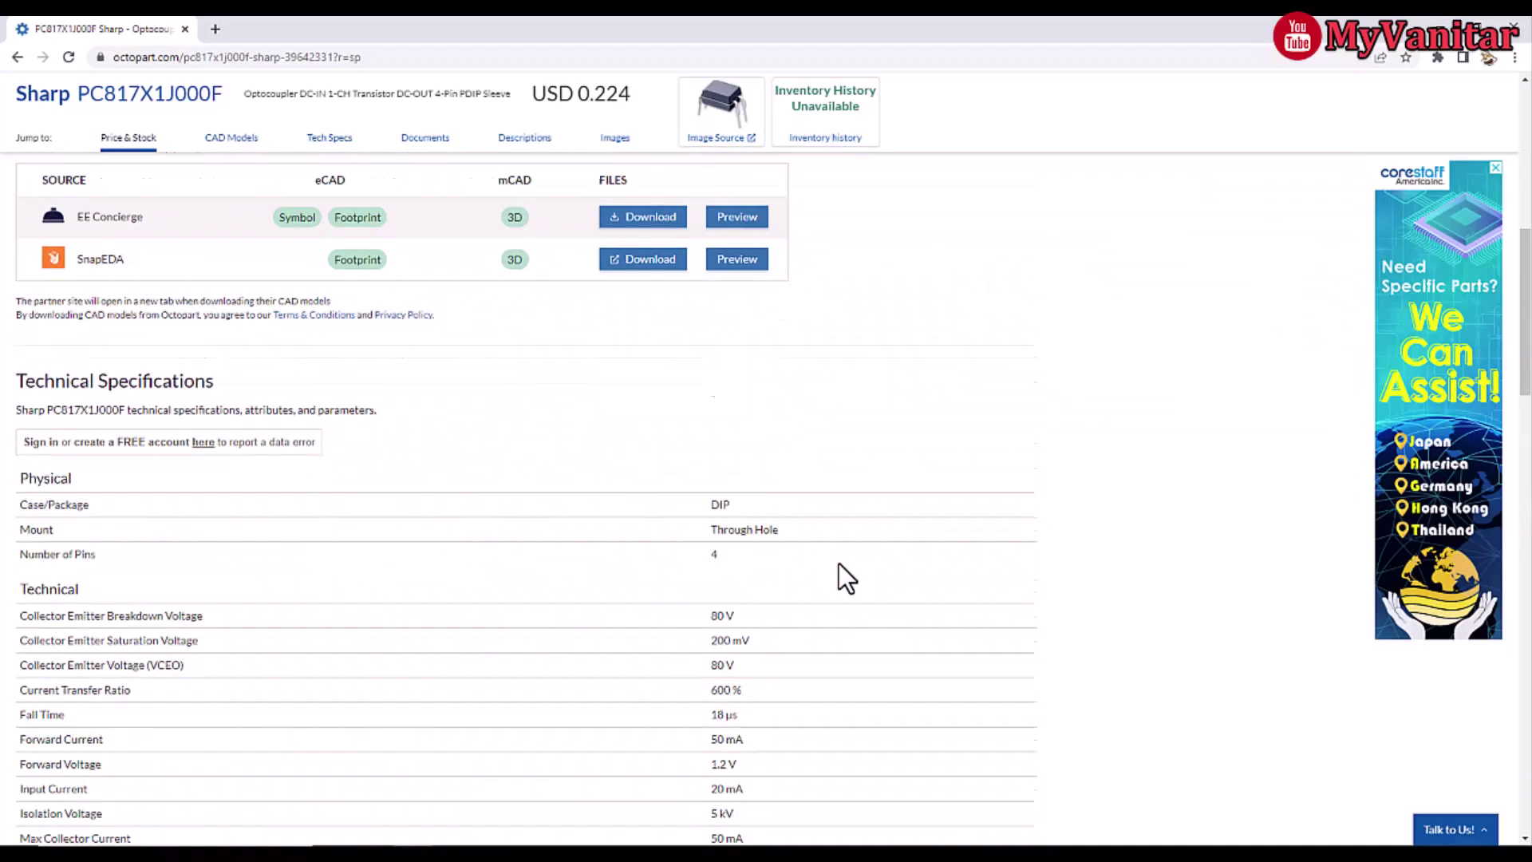
scroll(839, 563, "down", 3)
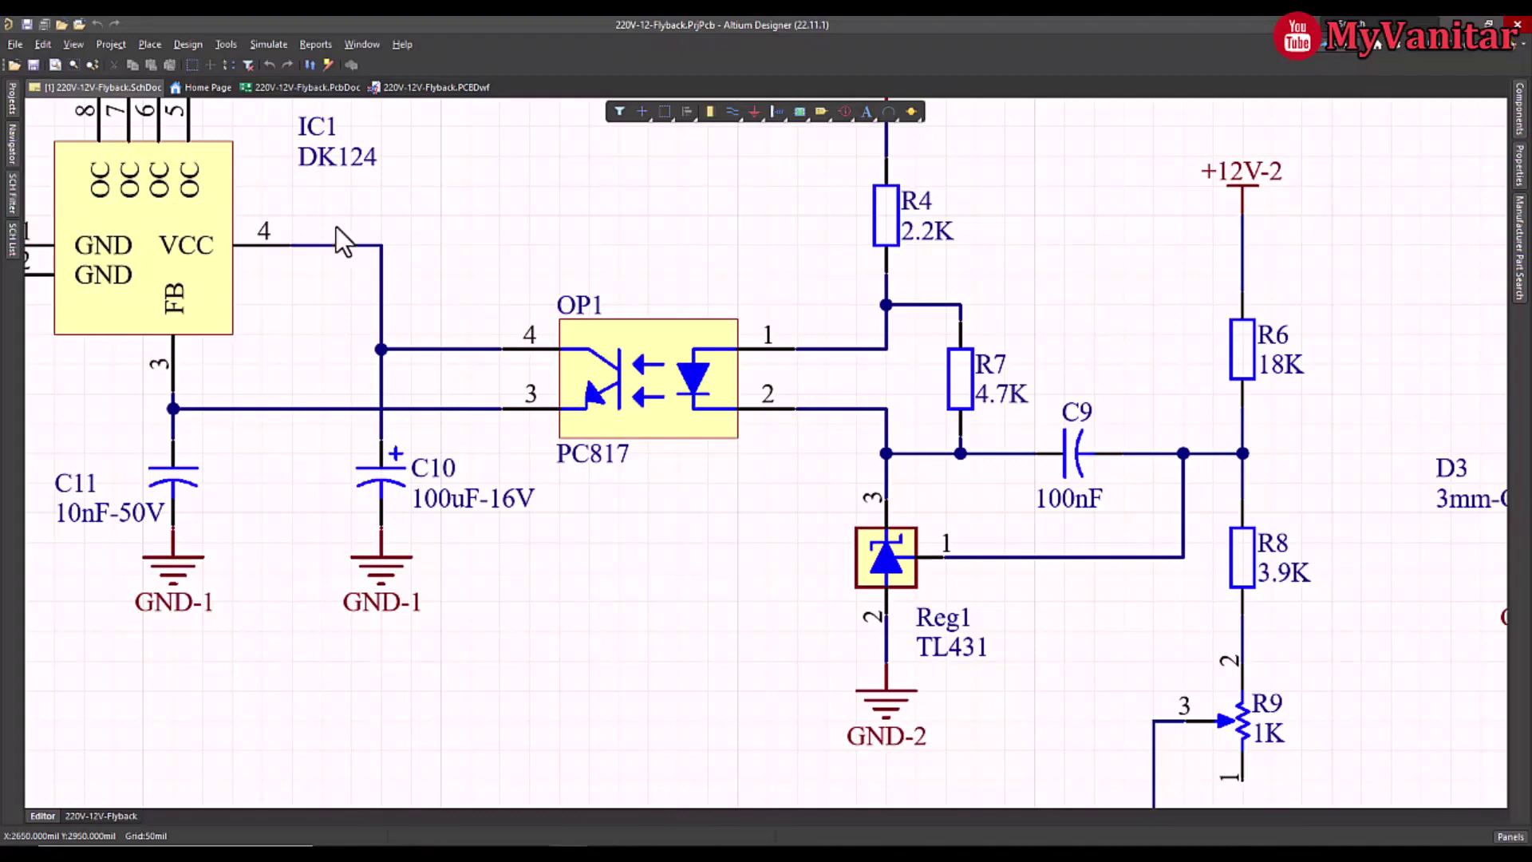
scroll(337, 226, "down", 3, "ctrl")
left_click(289, 90)
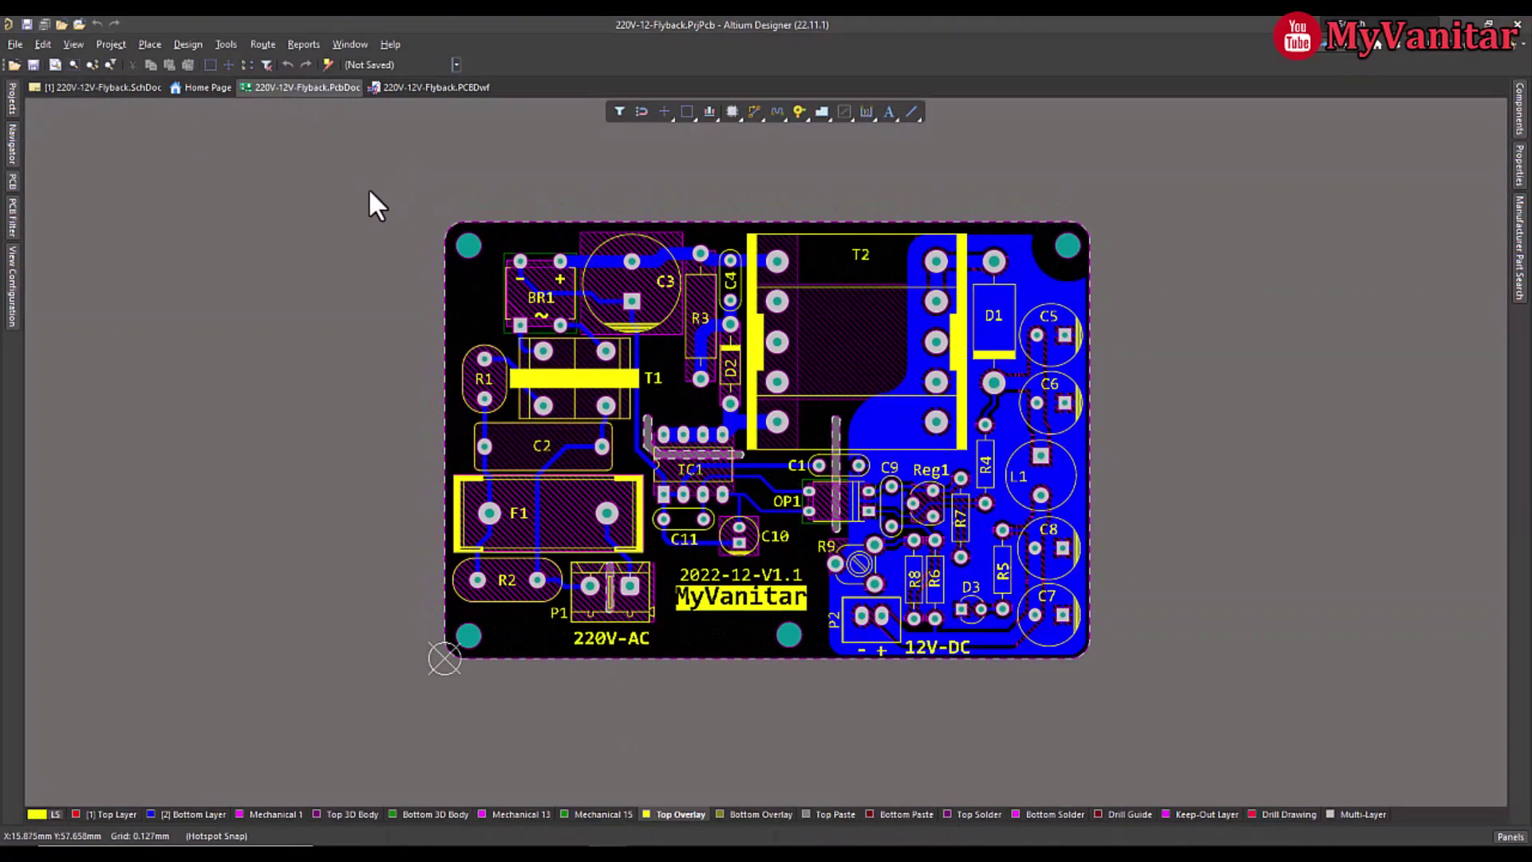
key("shift+h")
scroll(732, 532, "up", 1, "ctrl")
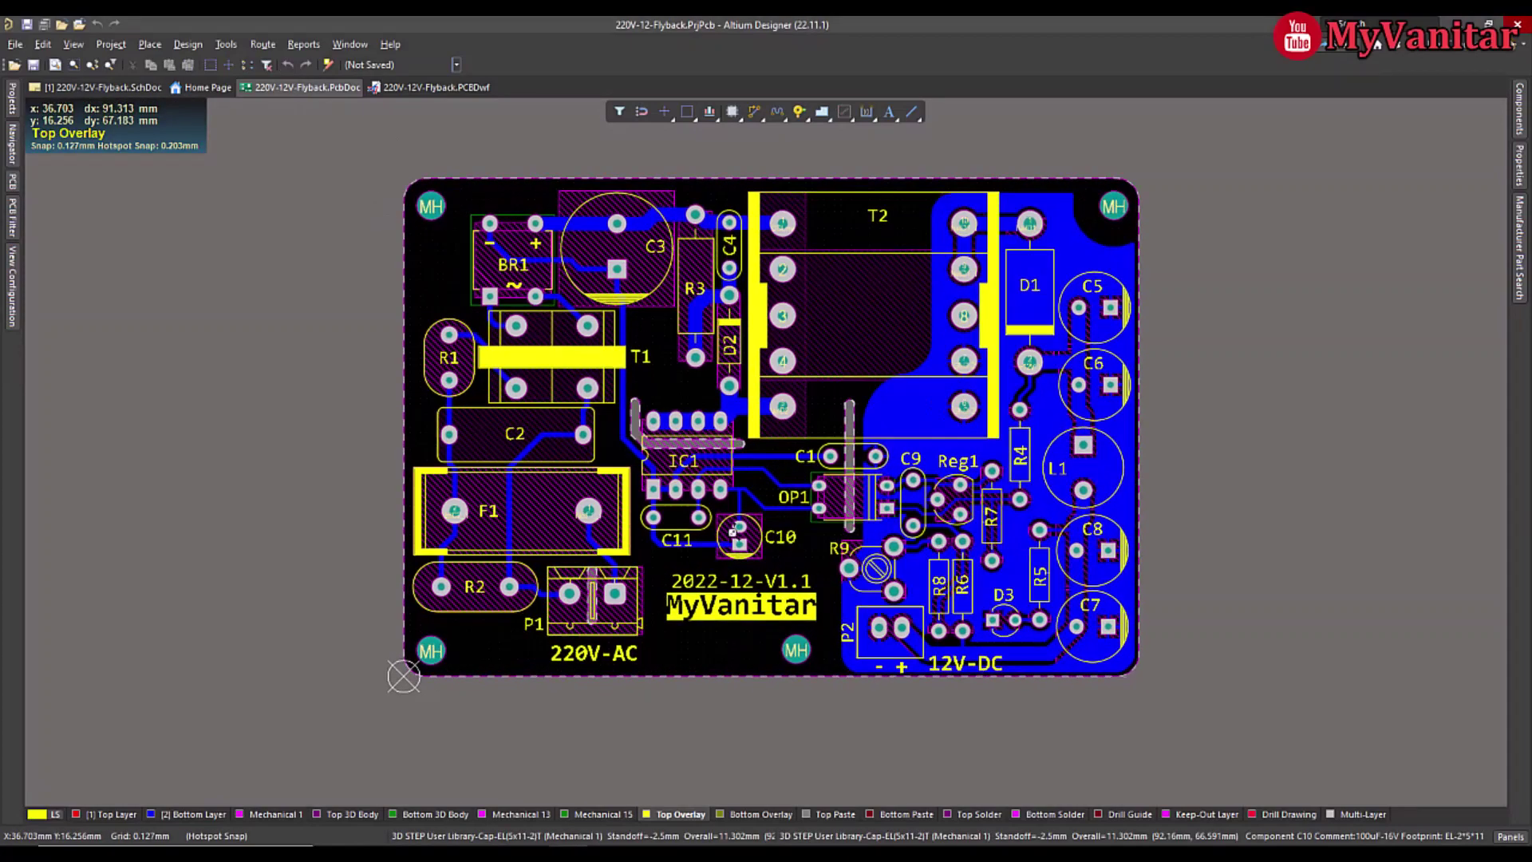
scroll(731, 532, "up", 2, "ctrl")
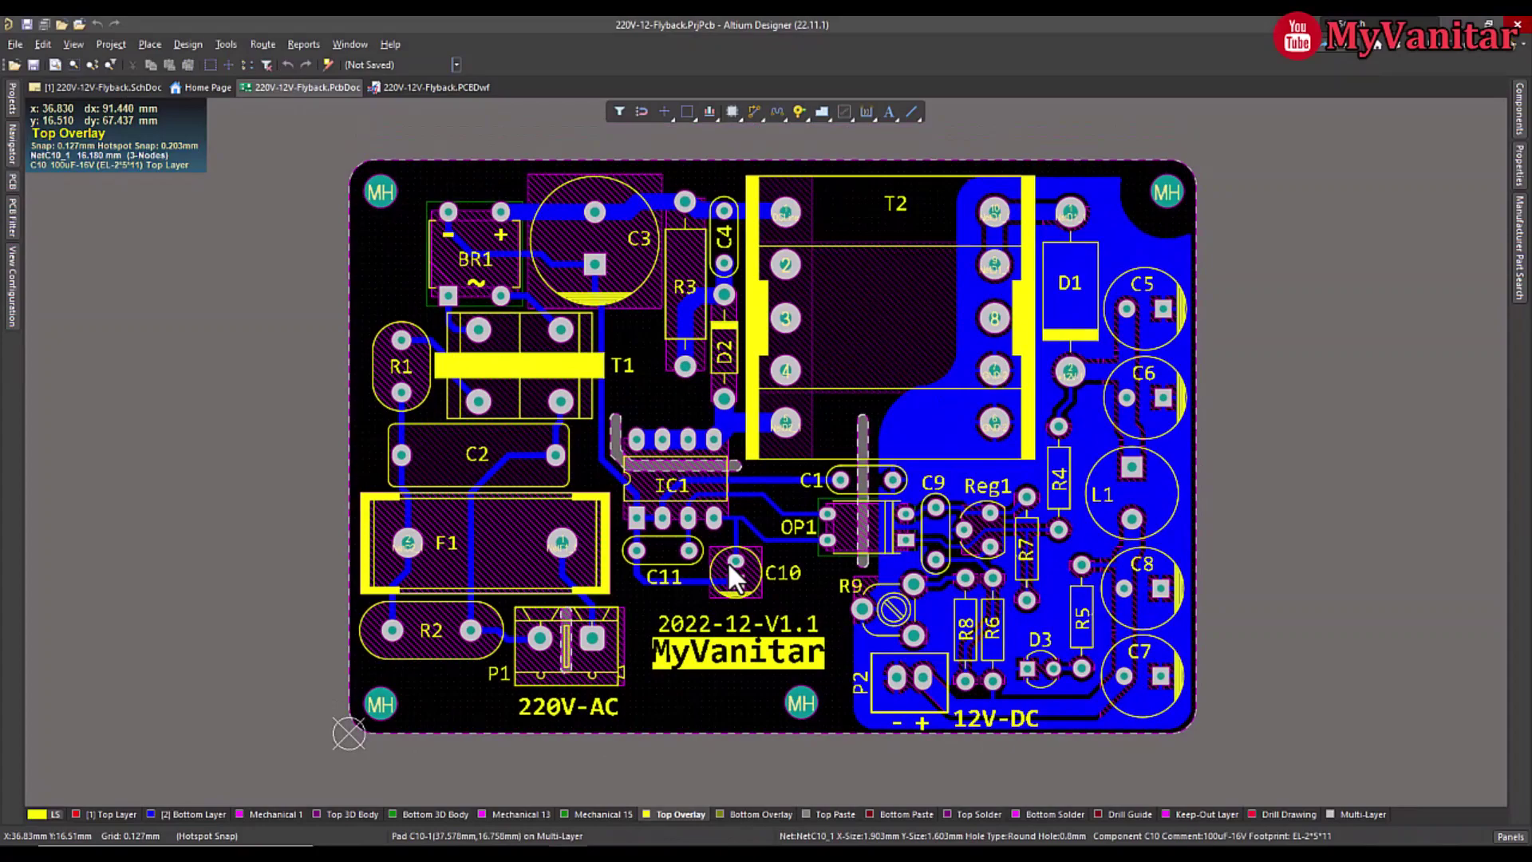
scroll(729, 568, "up", 3, "ctrl")
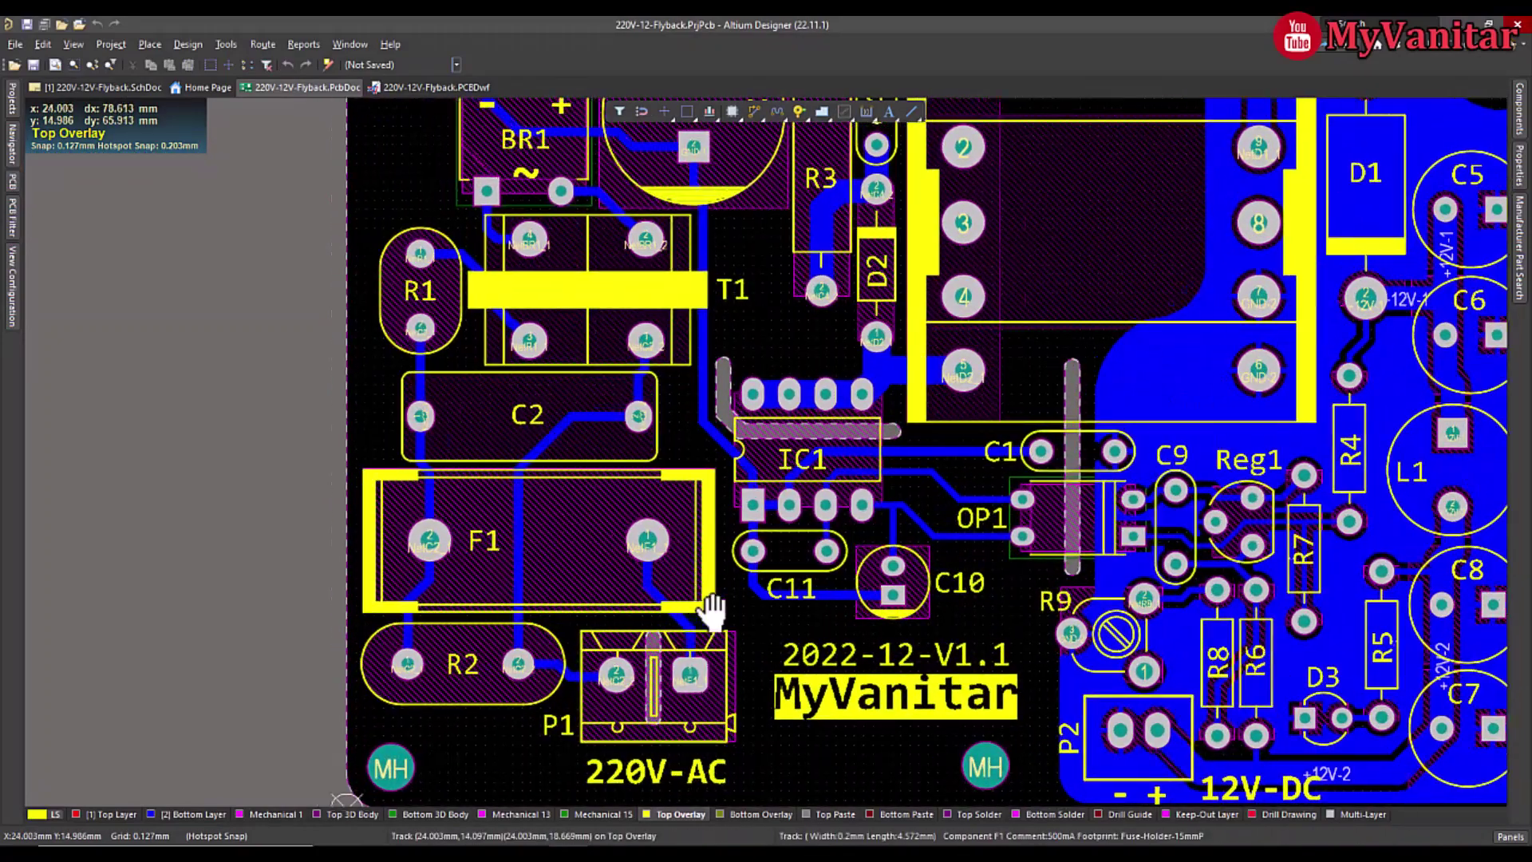
right_click_drag(541, 462, 530, 583)
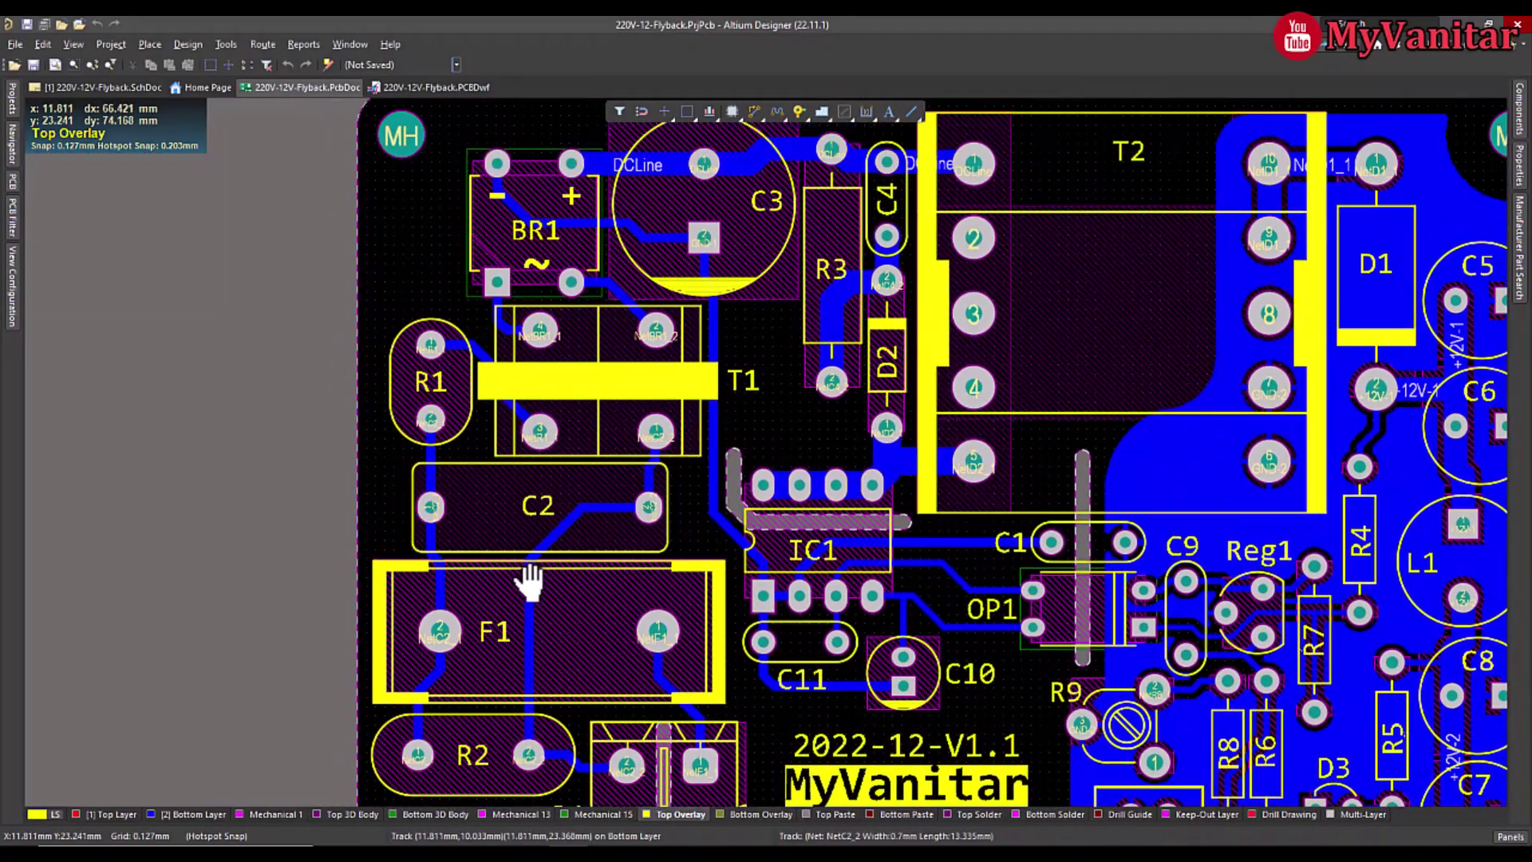
right_click_drag(600, 392, 585, 472)
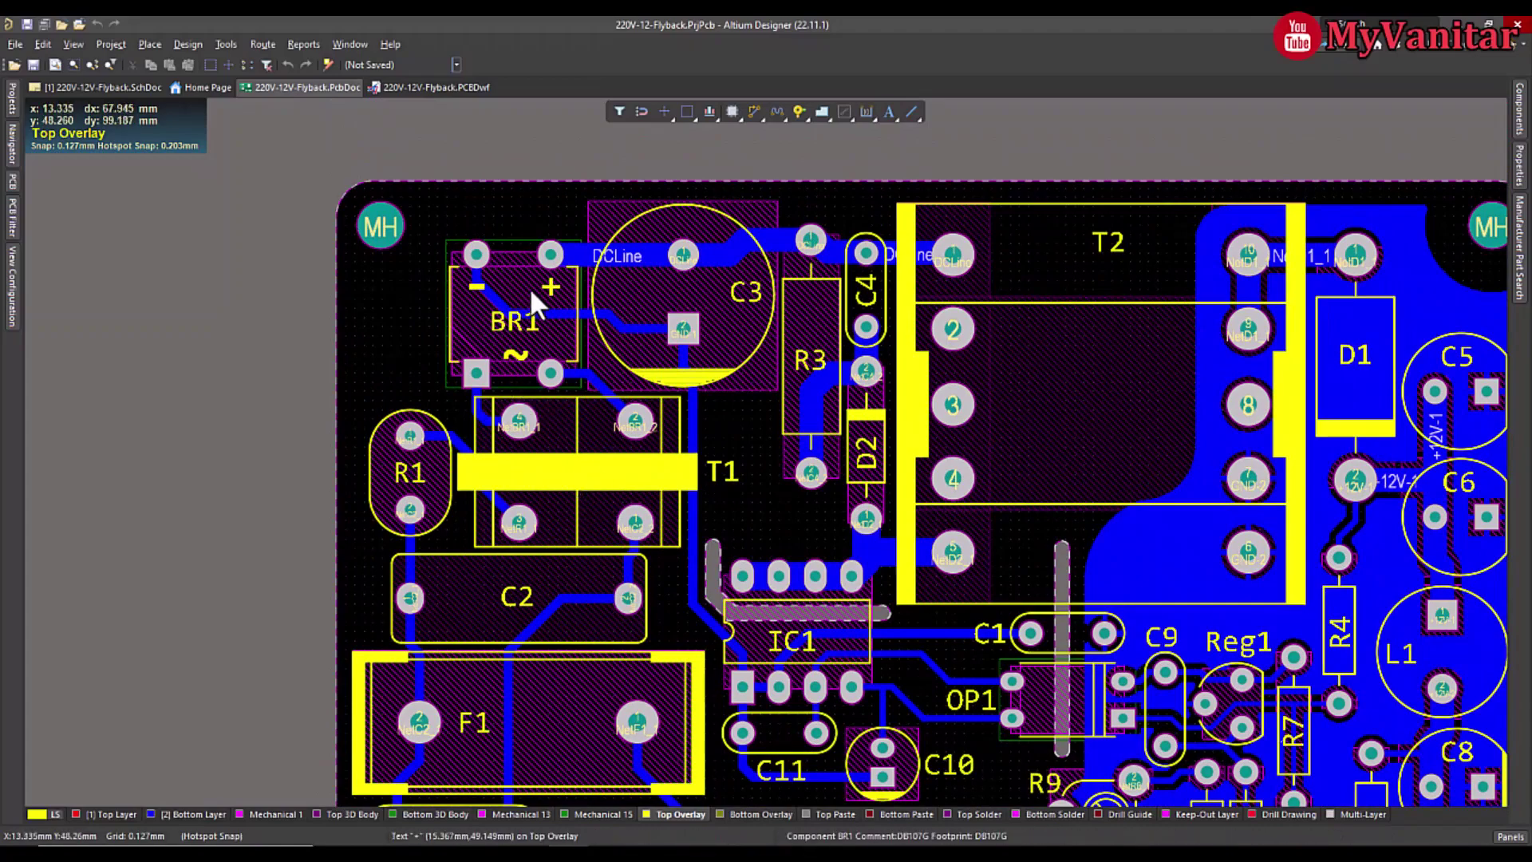
right_click_drag(572, 320, 496, 342)
right_click_drag(649, 530, 643, 395)
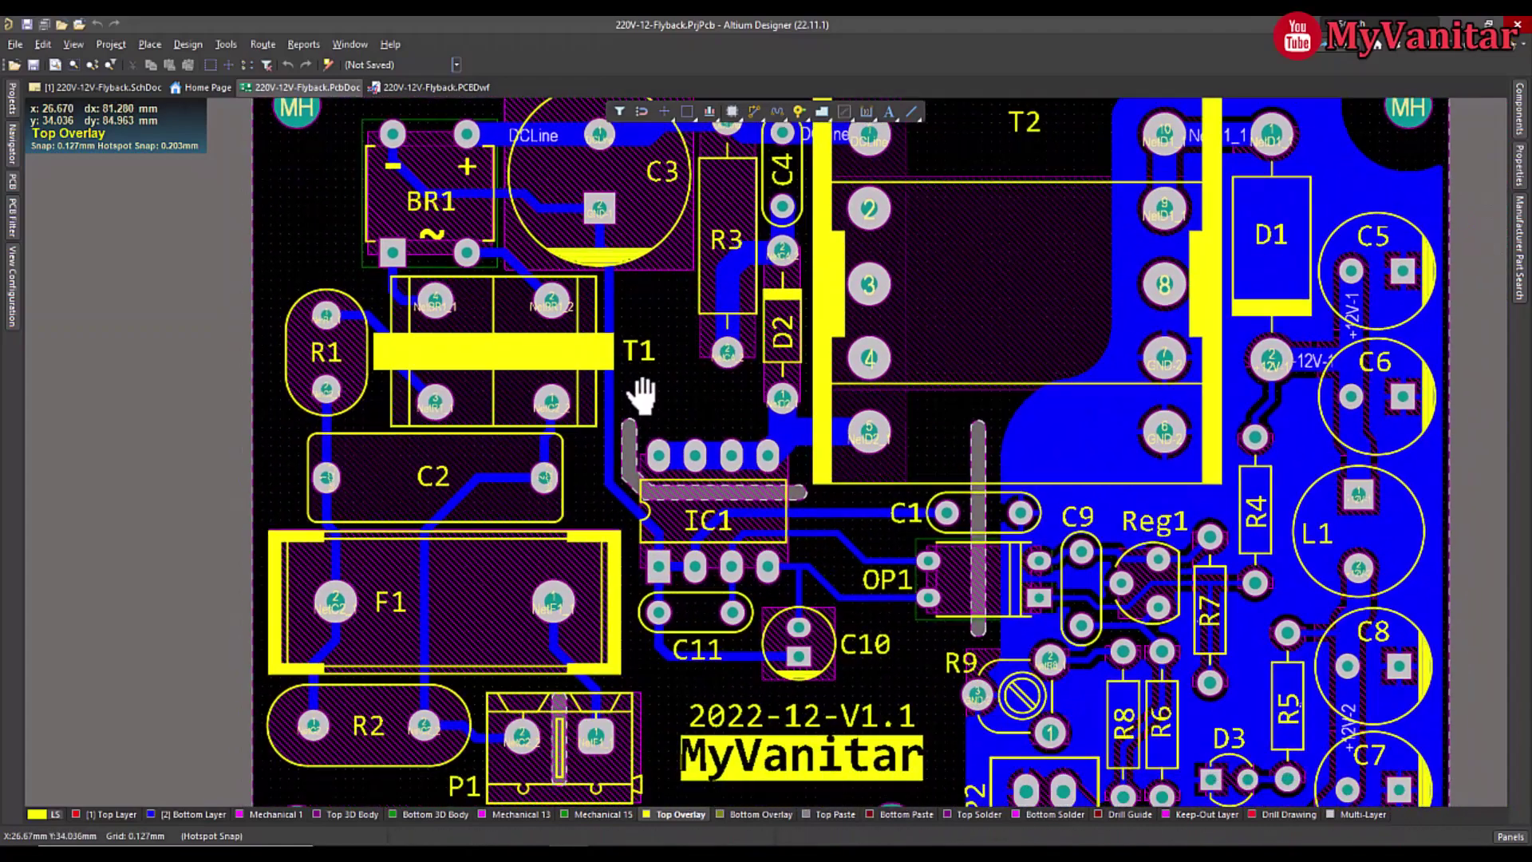
right_click_drag(658, 539, 722, 472)
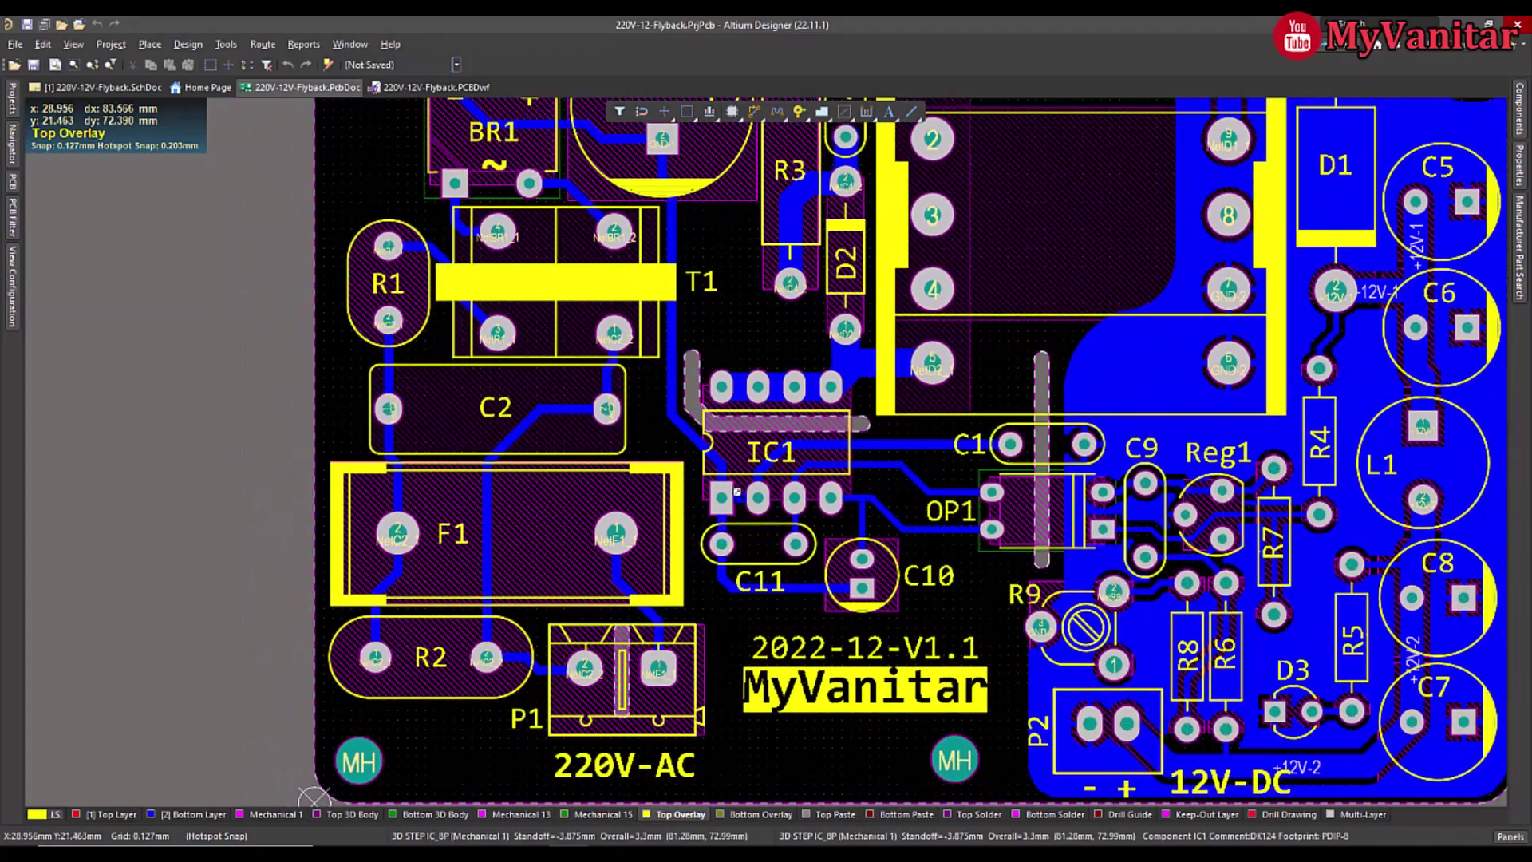
right_click_drag(681, 545, 739, 656)
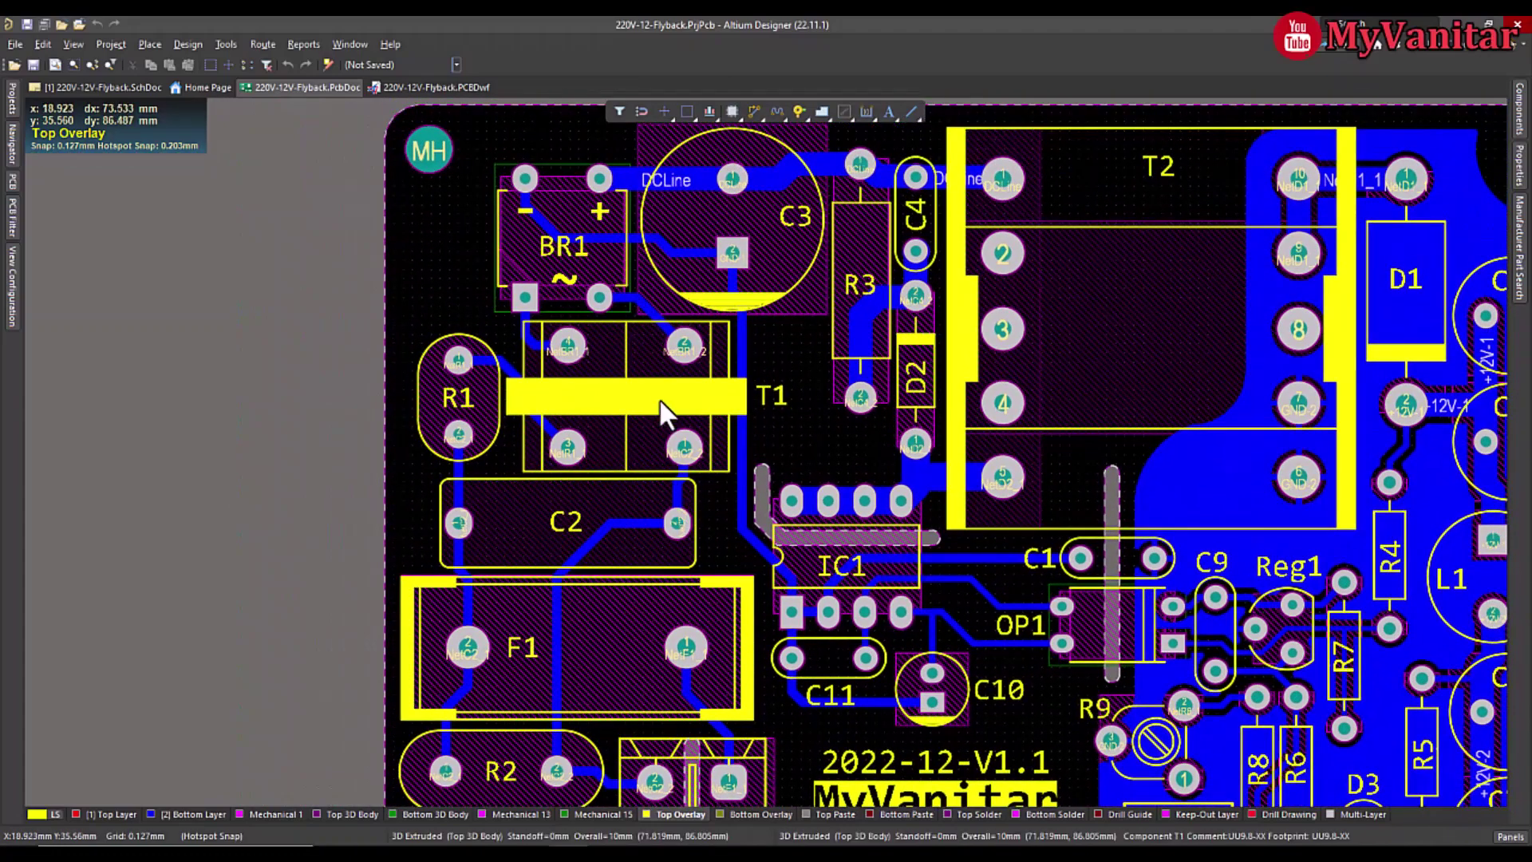
right_click_drag(660, 404, 661, 475)
scroll(661, 475, "down", 1, "ctrl")
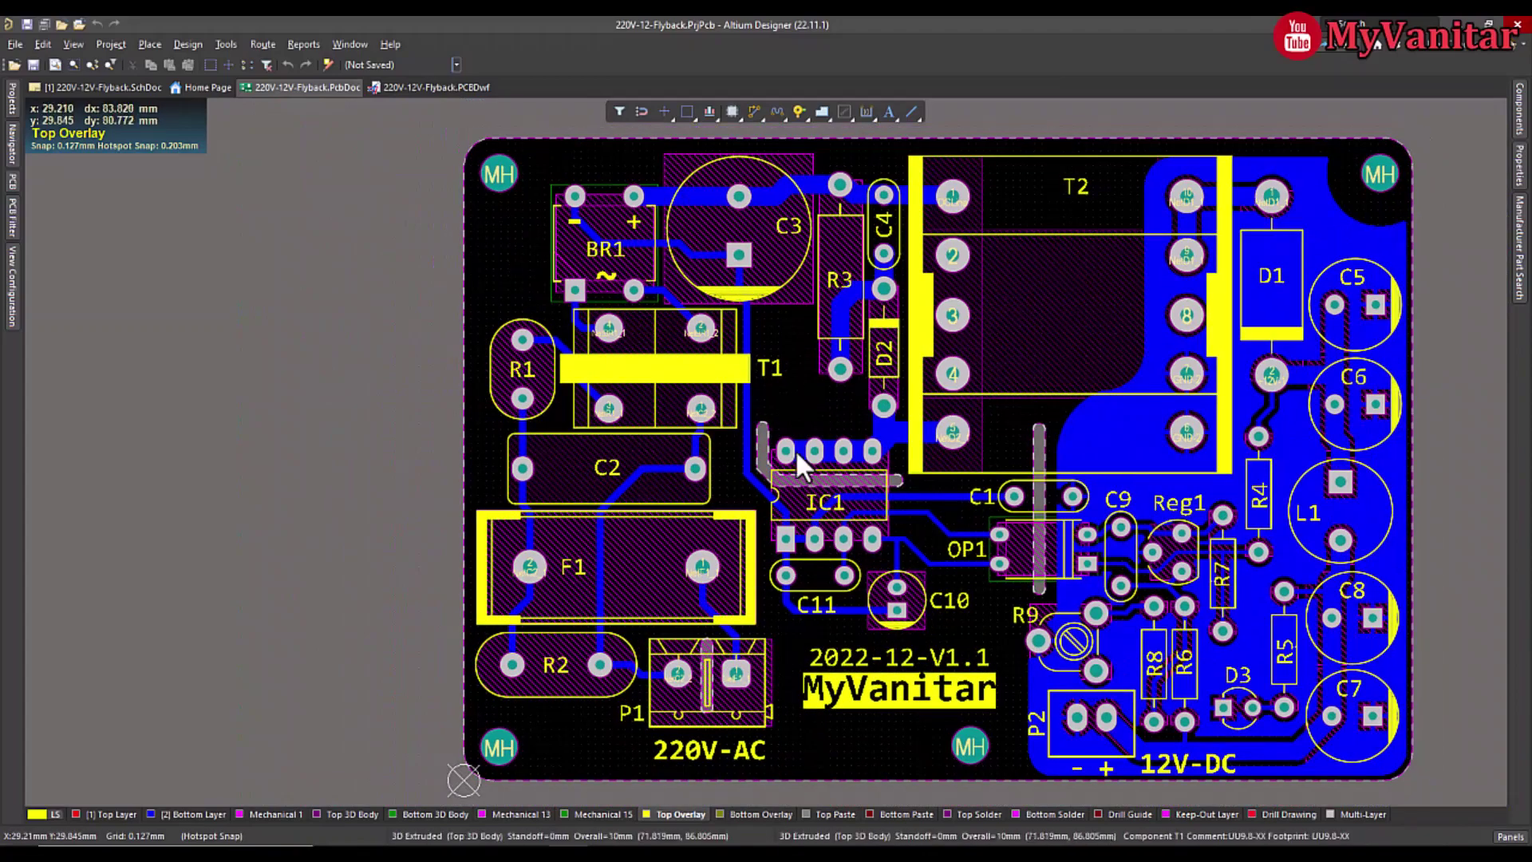
scroll(661, 388, "up", 4, "ctrl")
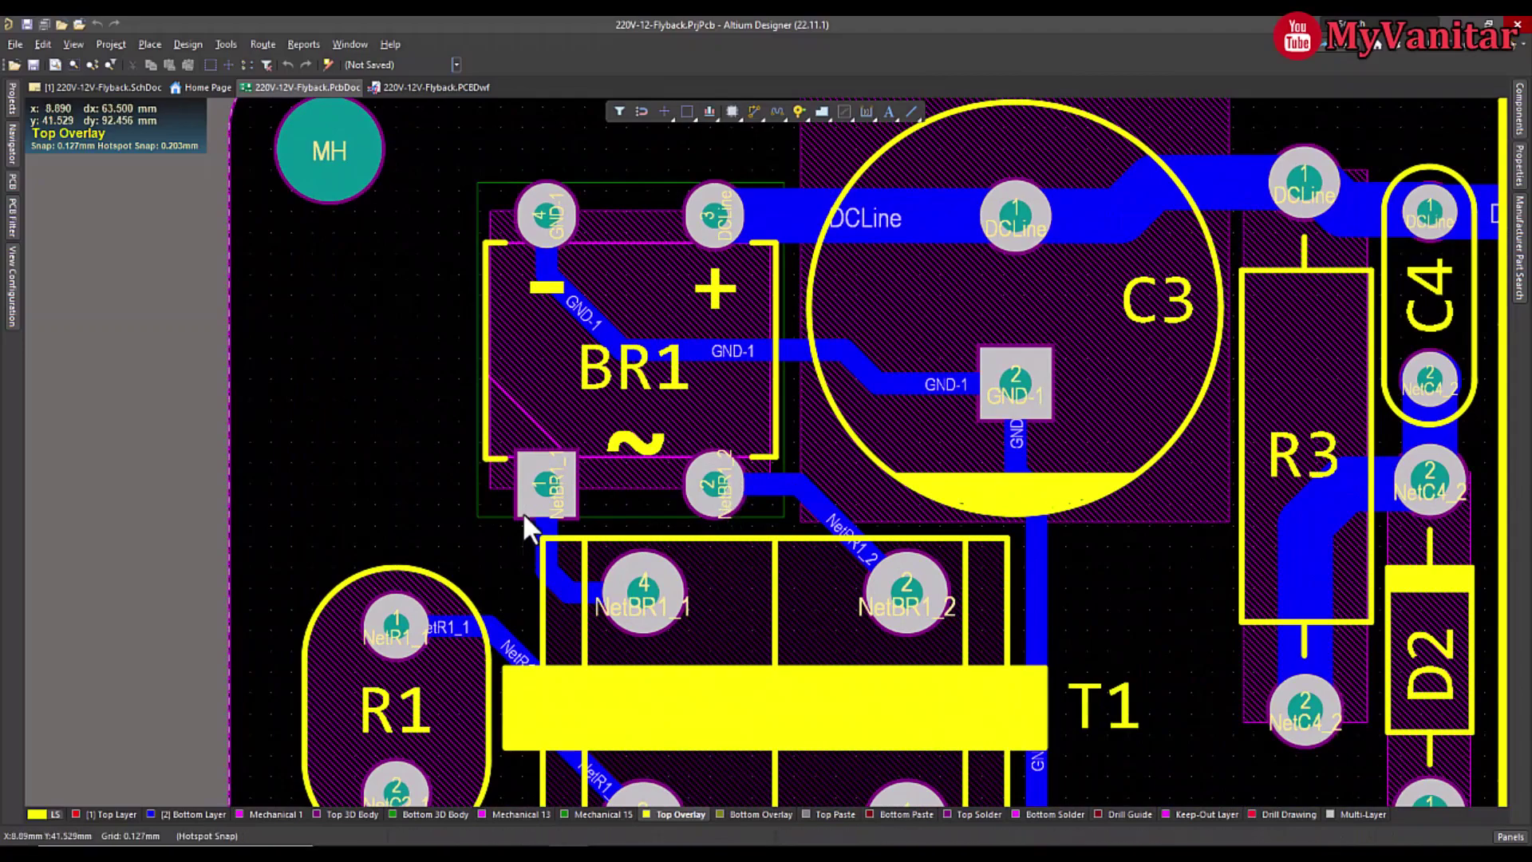
right_click_drag(650, 563, 746, 533)
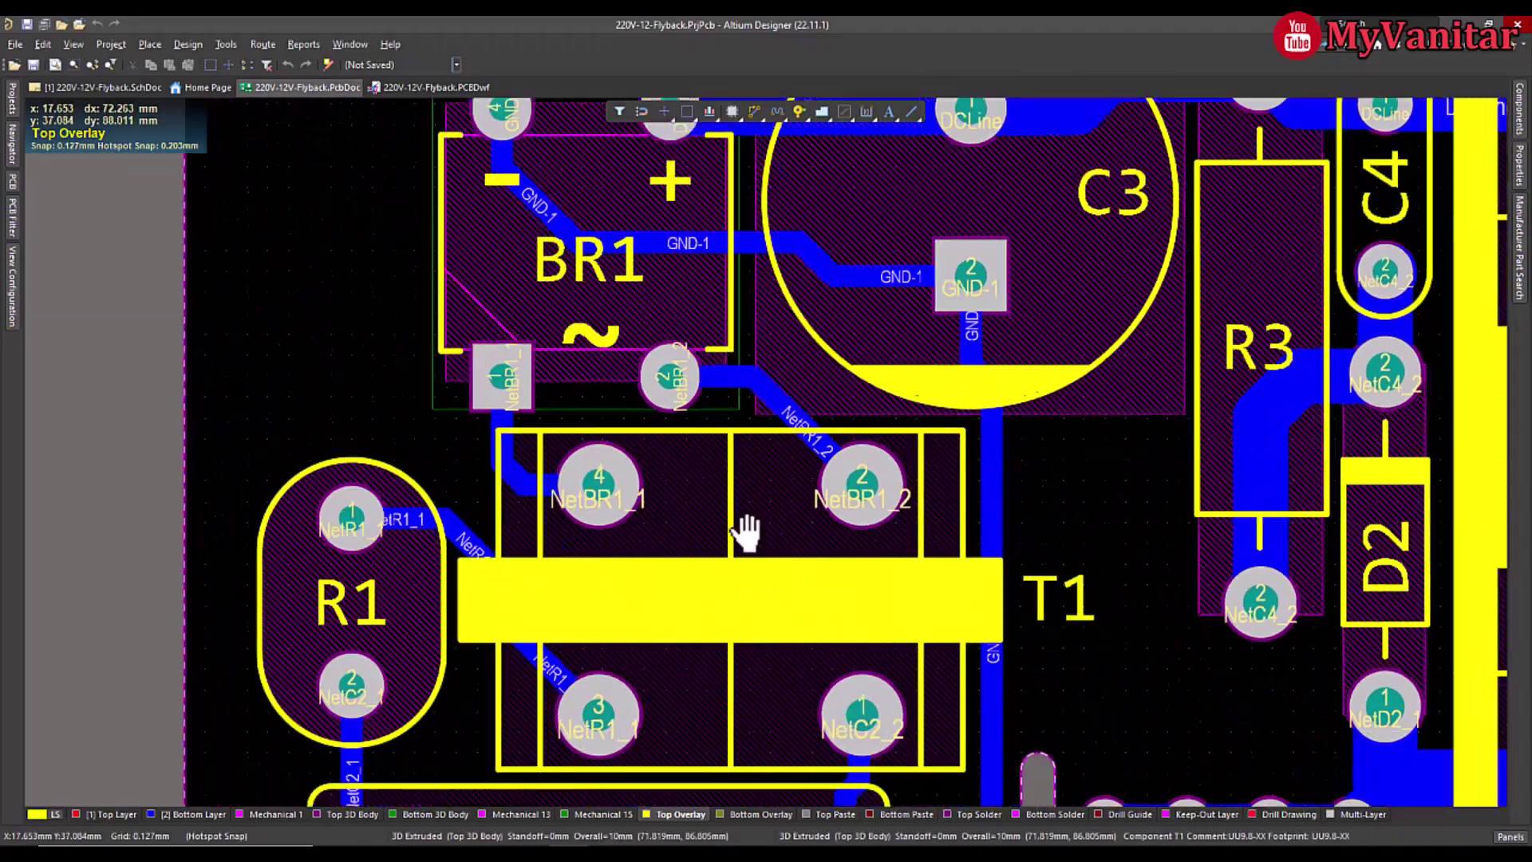
scroll(746, 533, "down", 5, "ctrl")
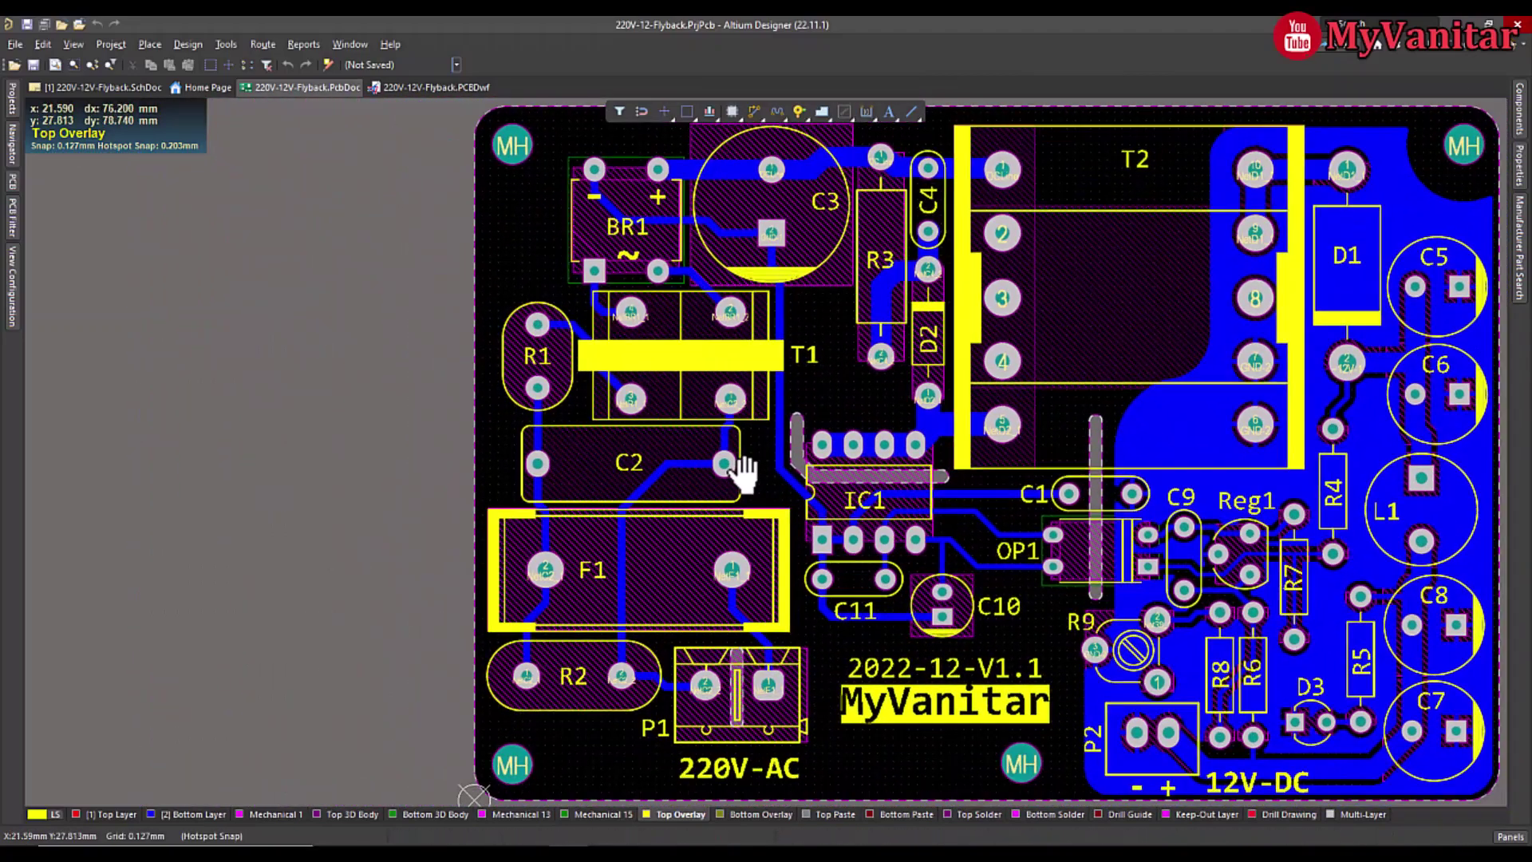
scroll(742, 463, "down", 1, "ctrl")
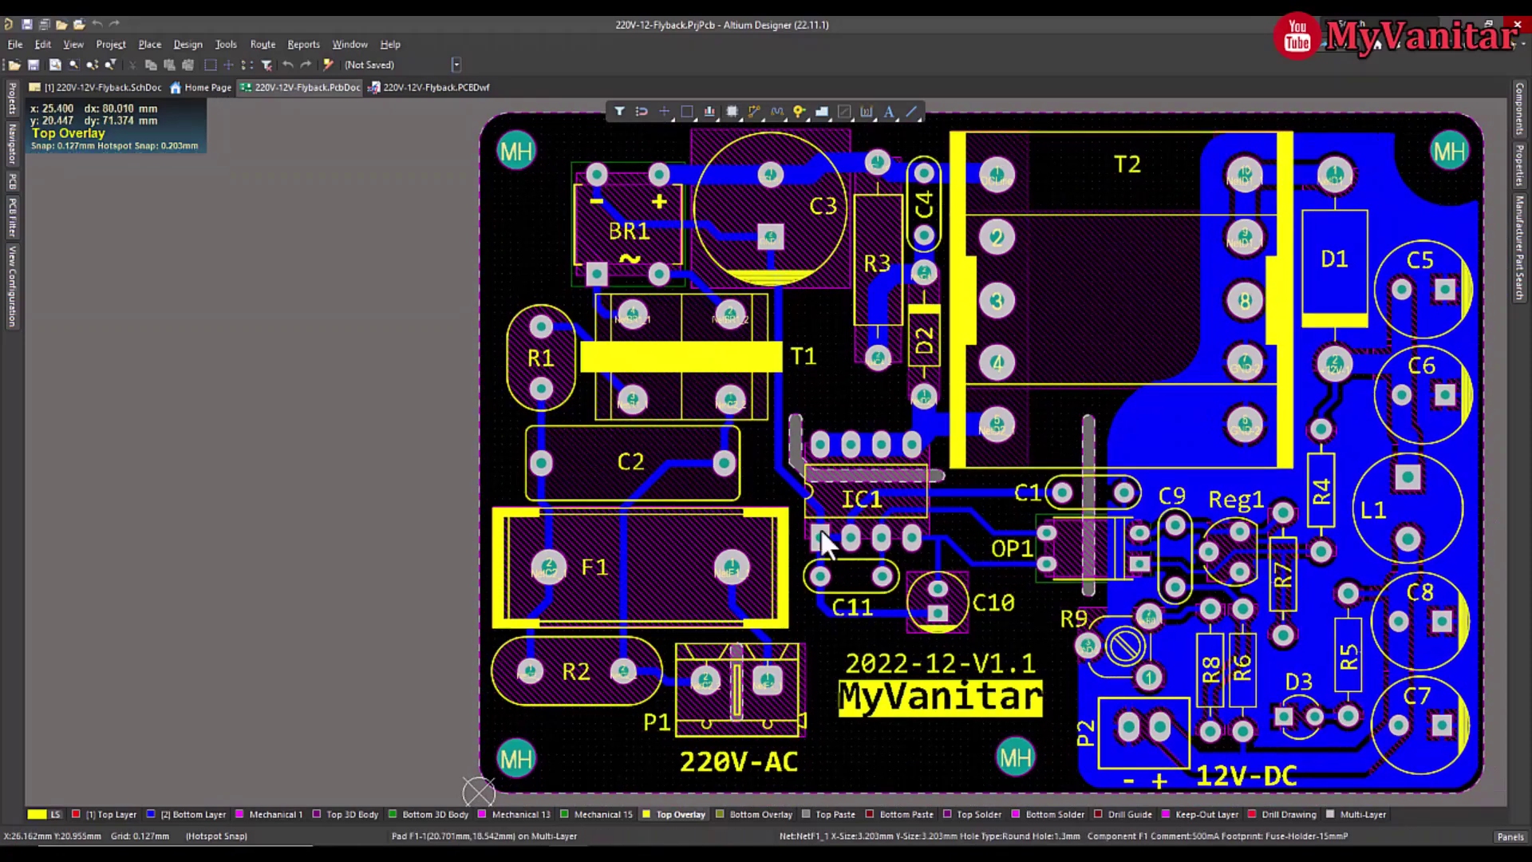
scroll(821, 528, "up", 4, "ctrl")
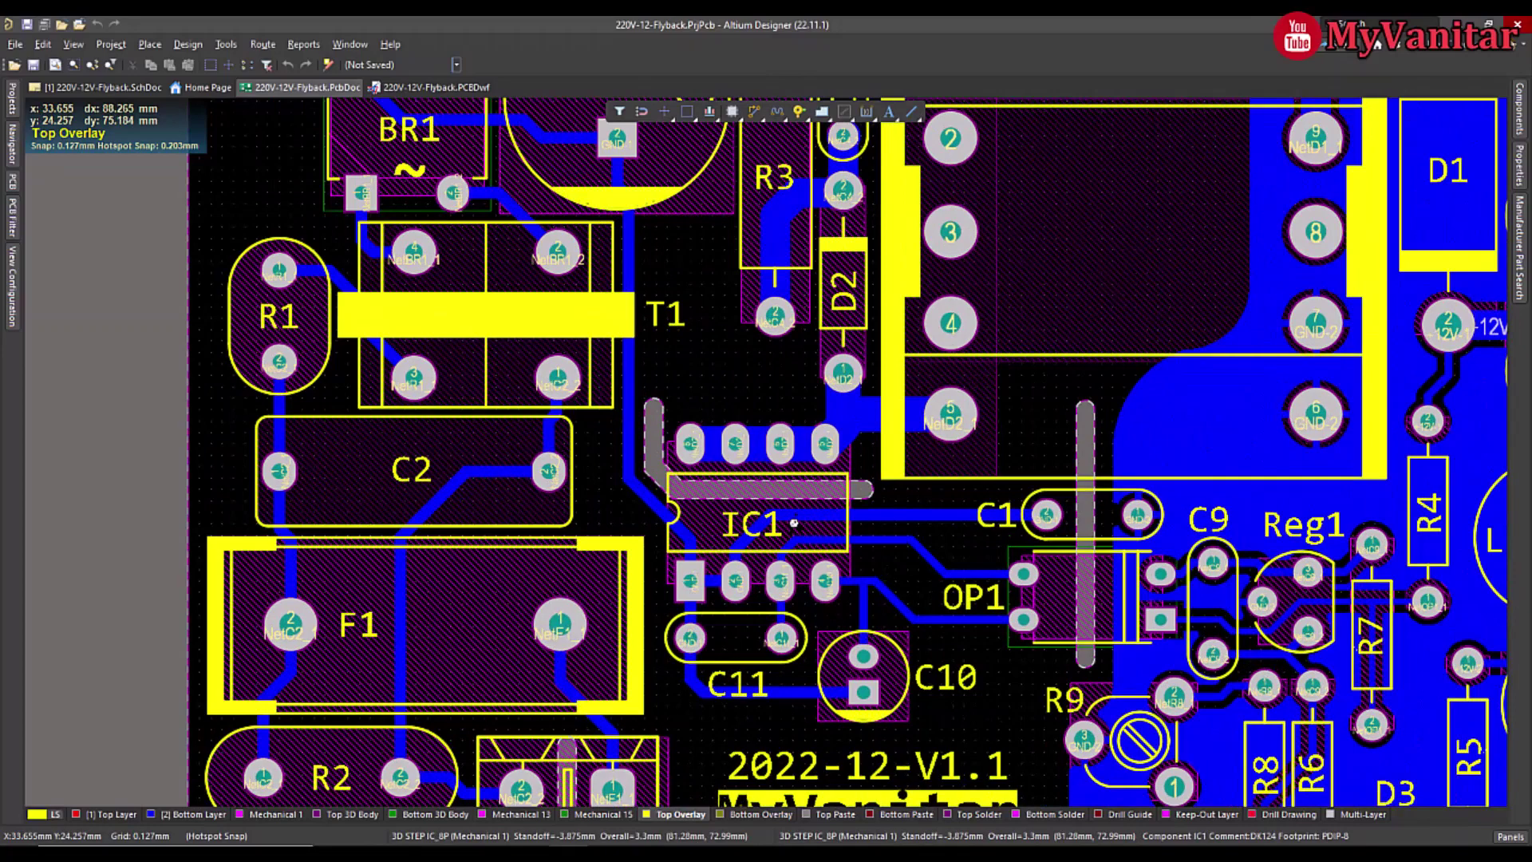
scroll(794, 524, "down", 2, "ctrl")
right_click_drag(800, 521, 766, 552)
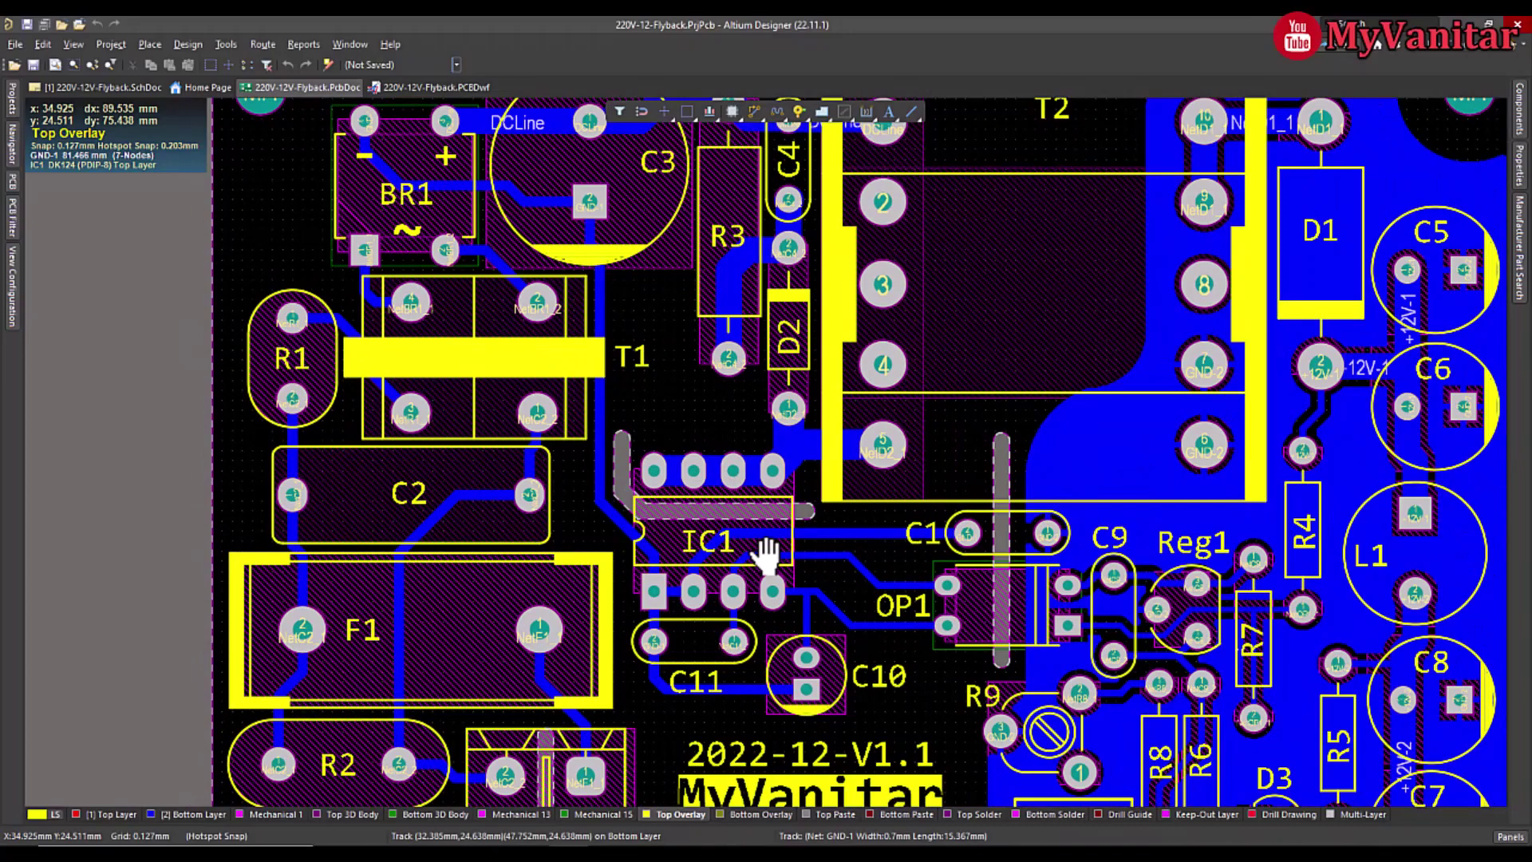
scroll(771, 530, "down", 1, "ctrl")
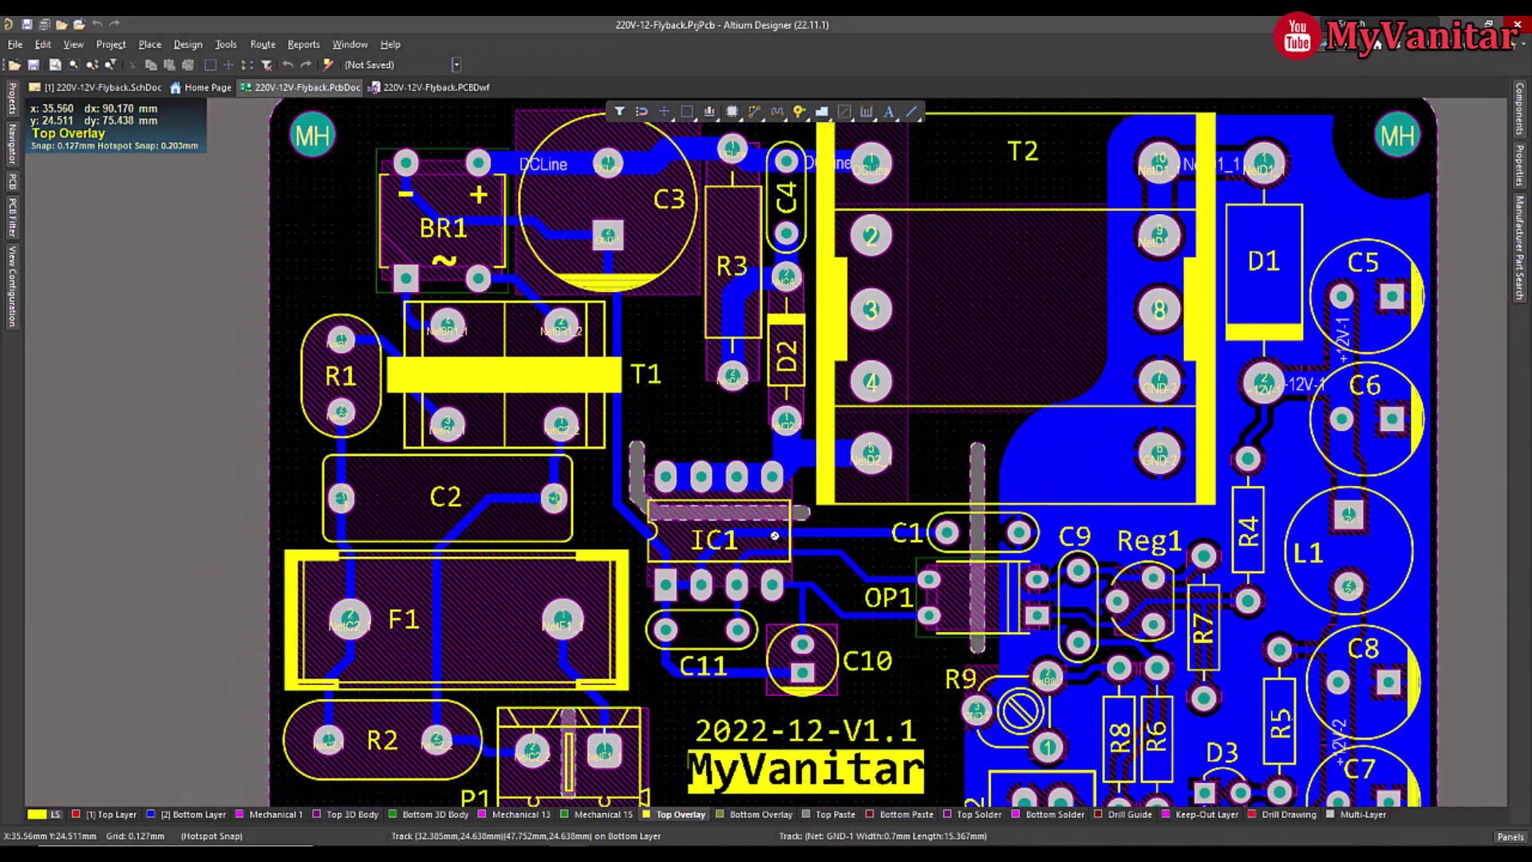
scroll(755, 611, "down", 3)
scroll(653, 578, "up", 1)
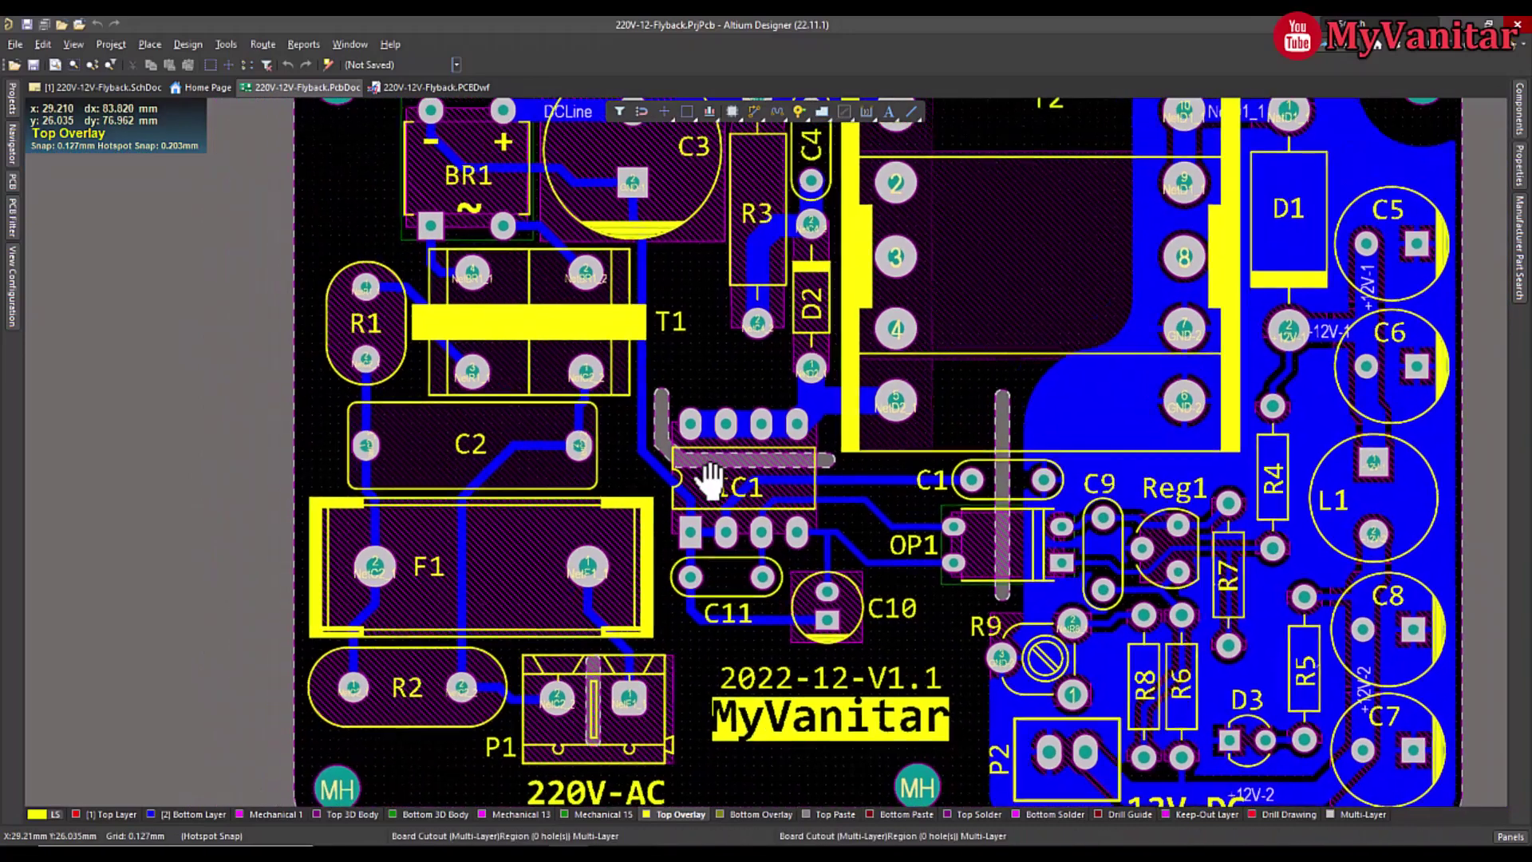
right_click_drag(609, 505, 675, 515)
scroll(669, 526, "down", 2)
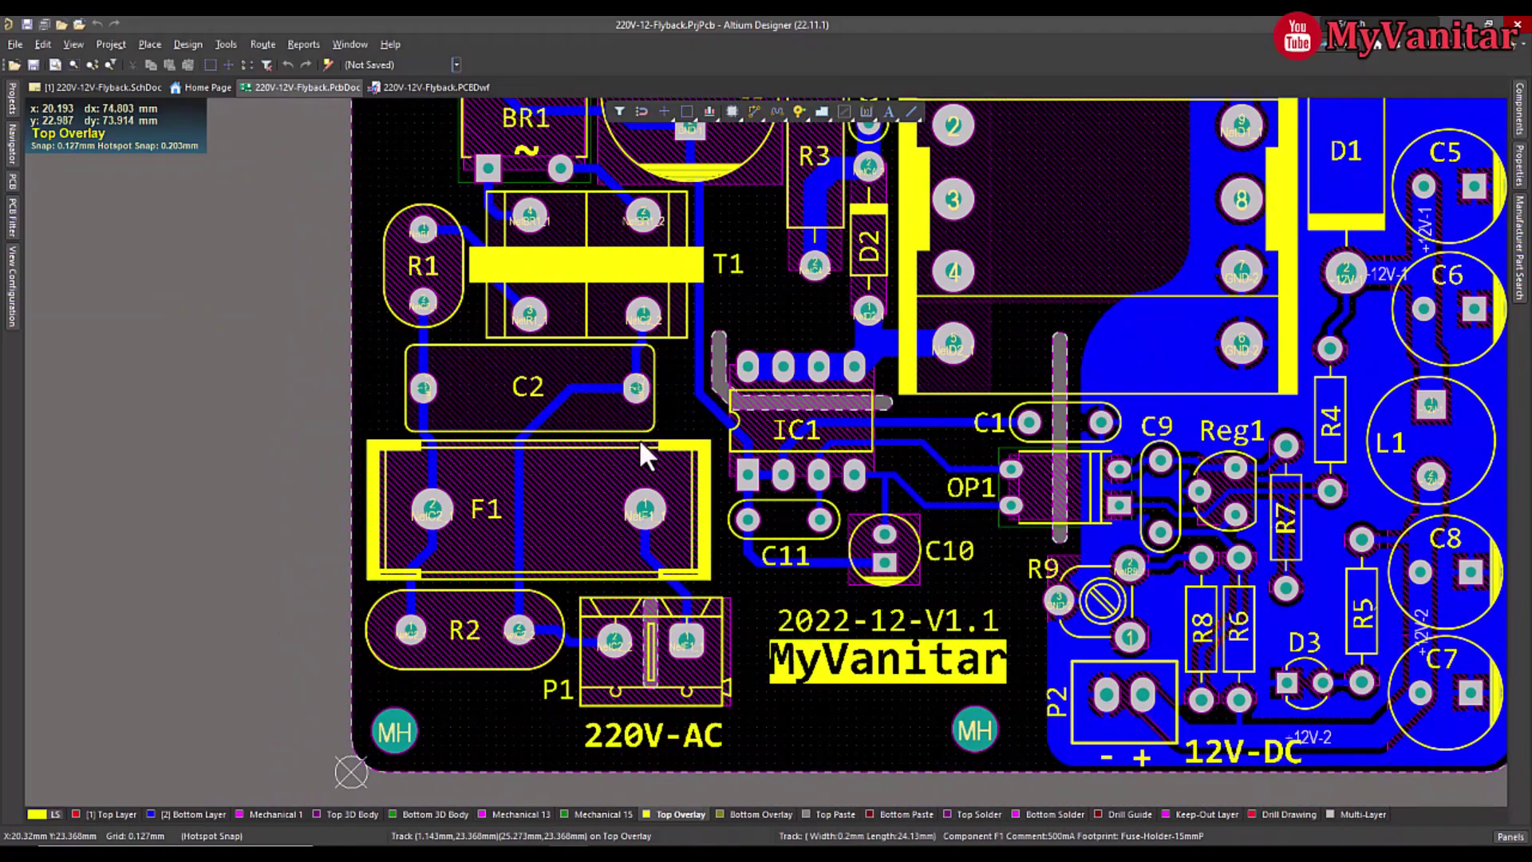
right_click_drag(716, 334, 653, 483)
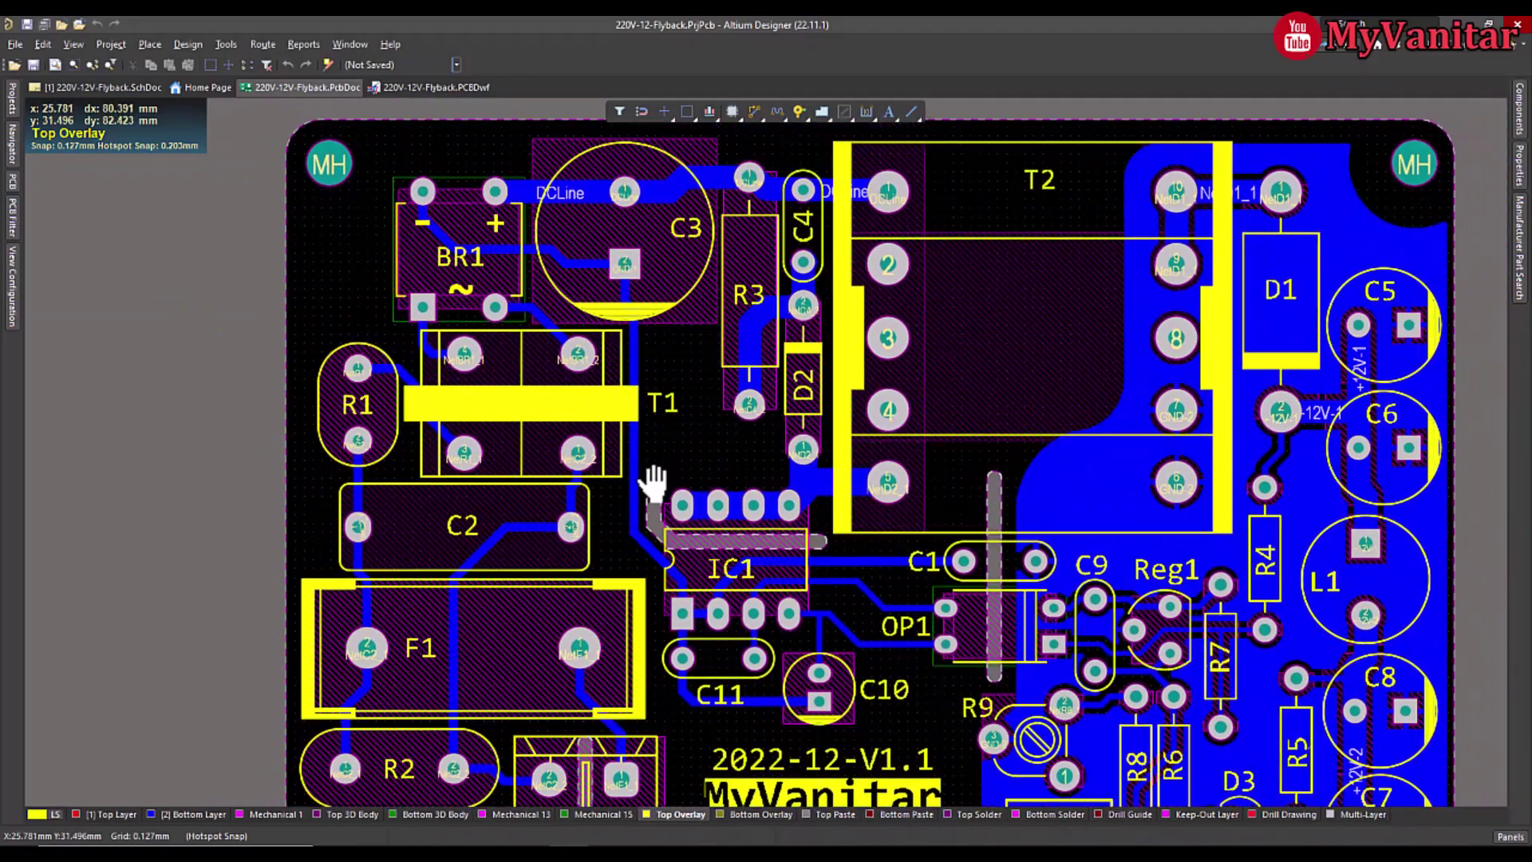
scroll(653, 474, "down", 2)
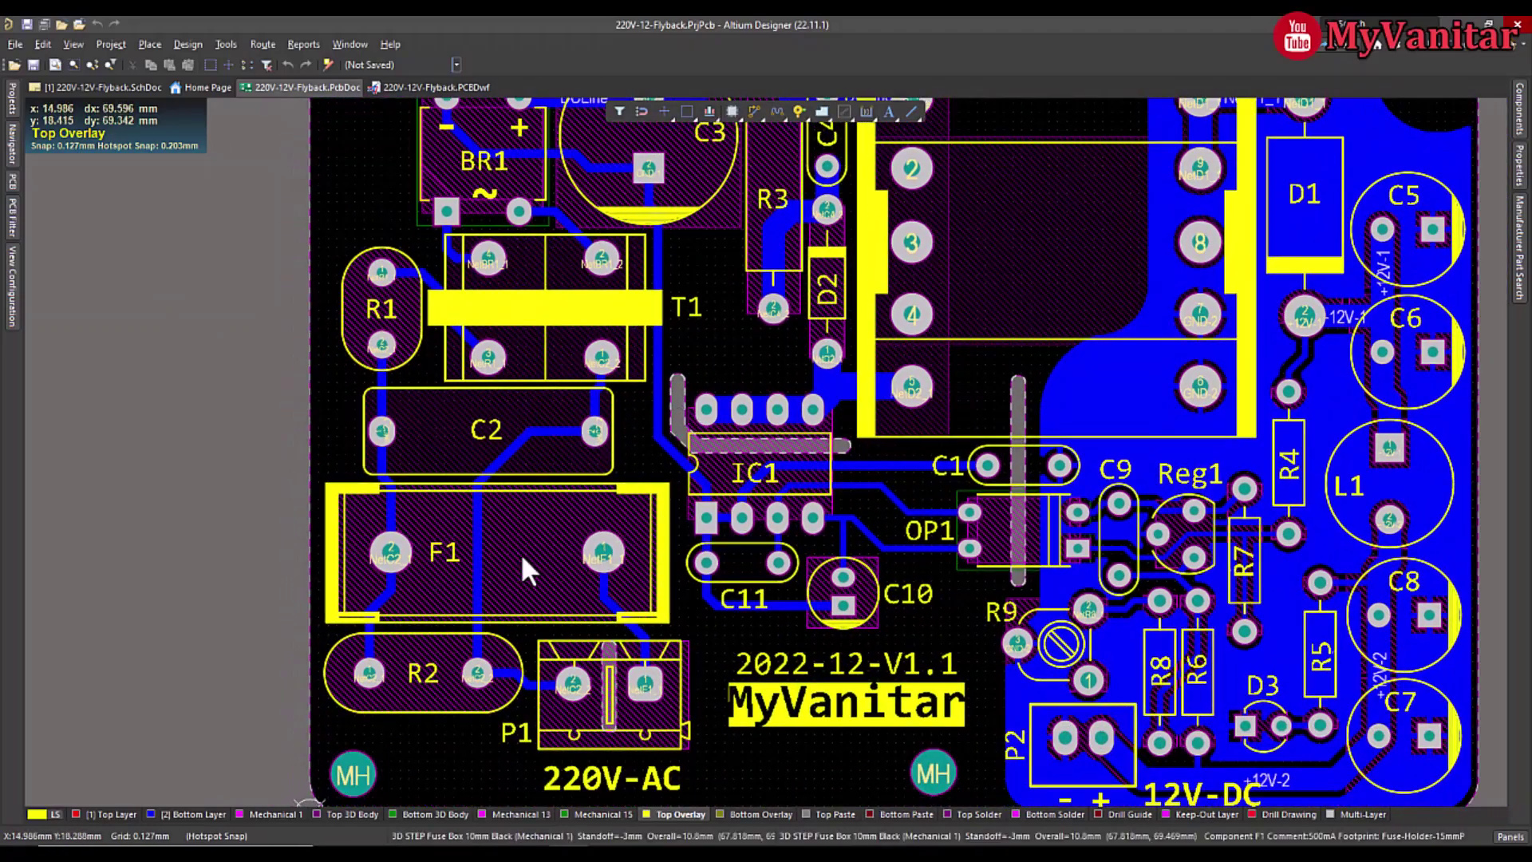
scroll(520, 553, "up", 2, "ctrl")
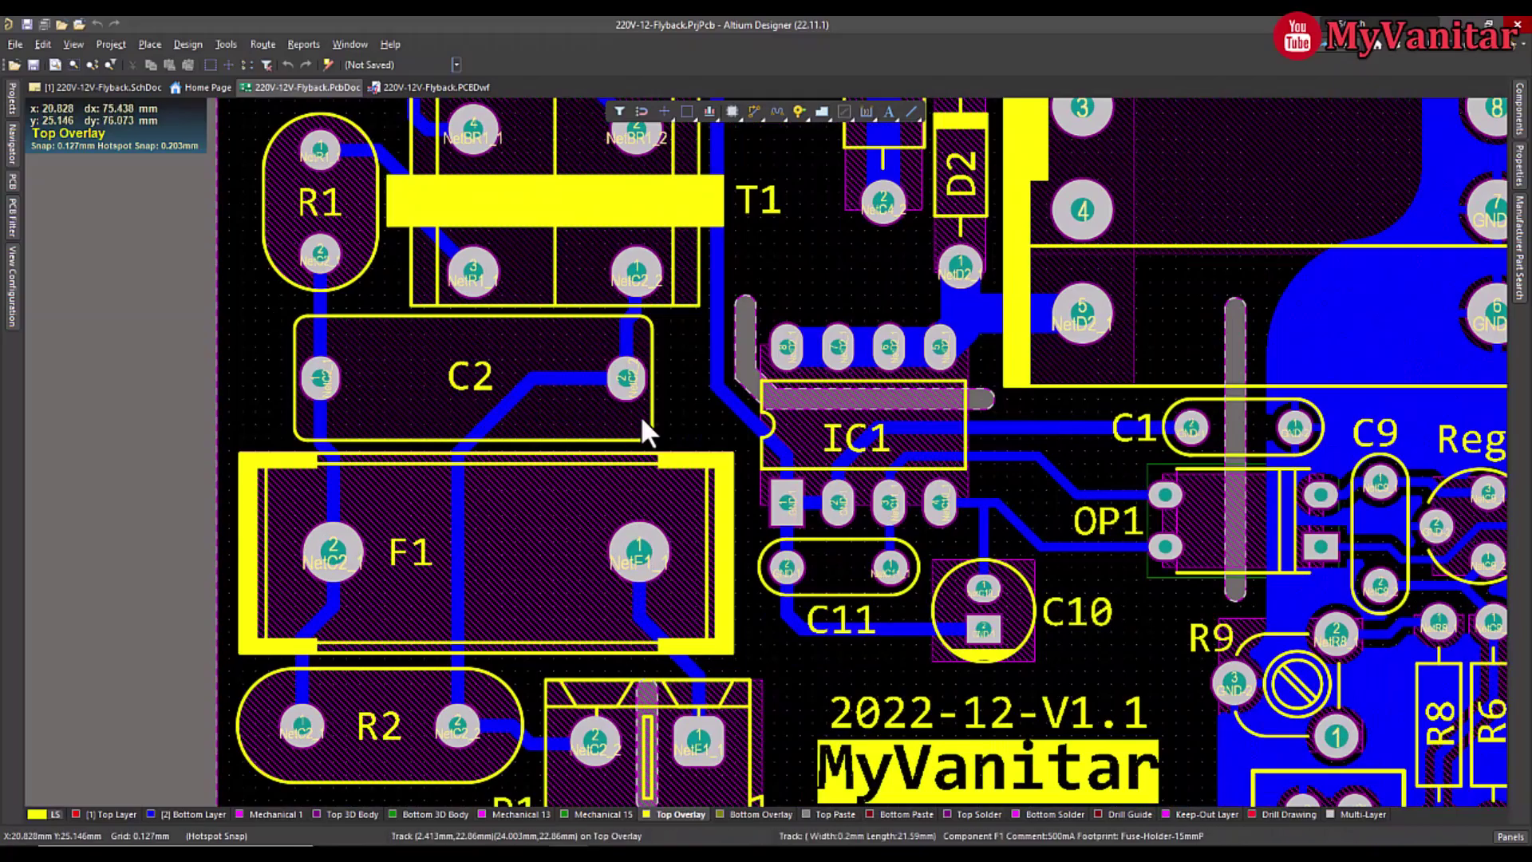
scroll(644, 428, "down", 3, "ctrl")
scroll(802, 428, "up", 3, "ctrl")
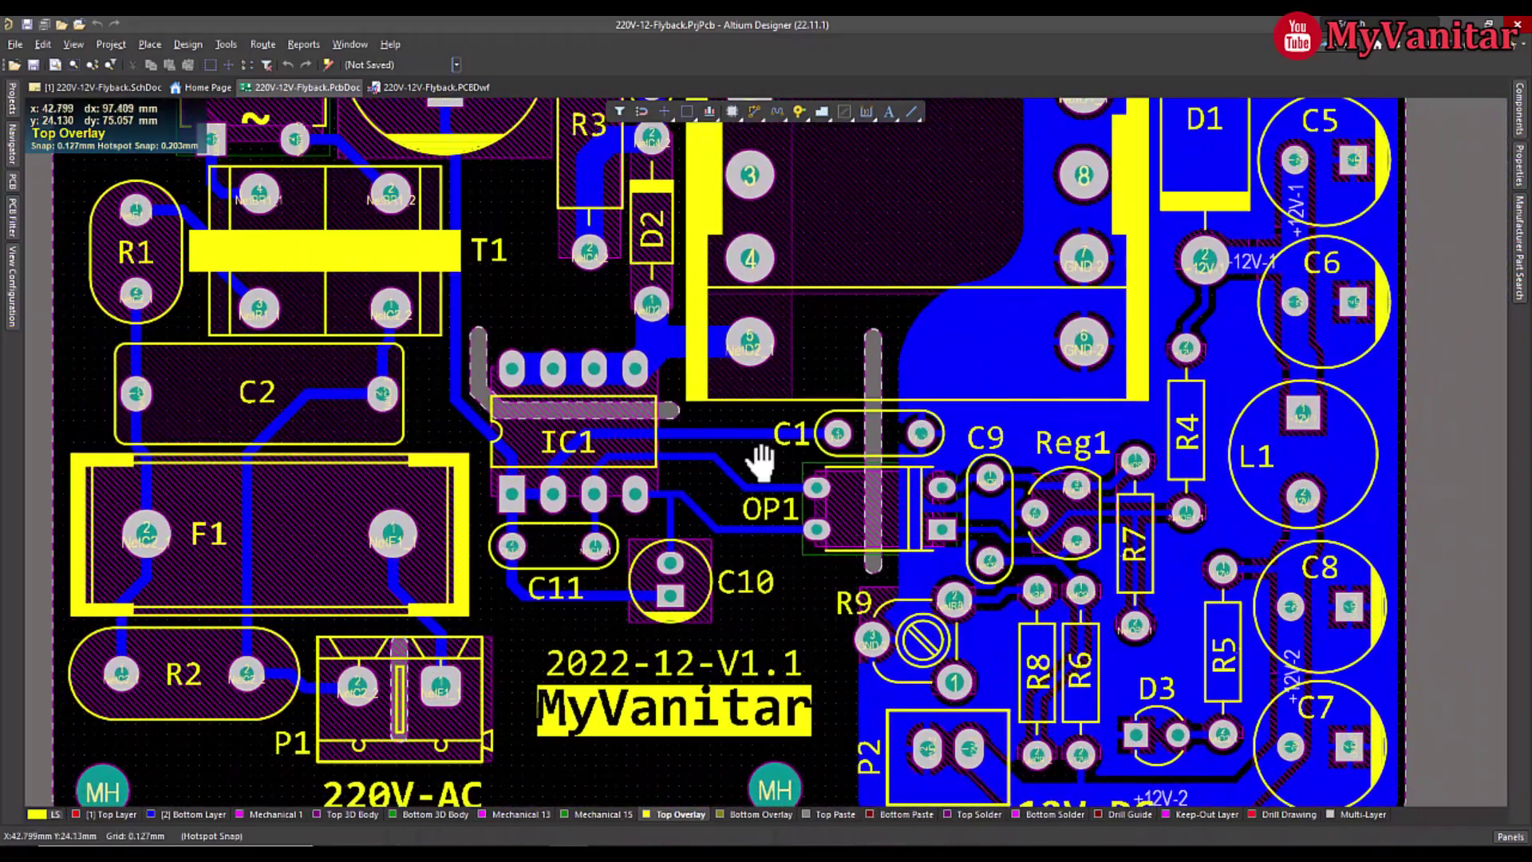
right_click_drag(762, 463, 846, 475)
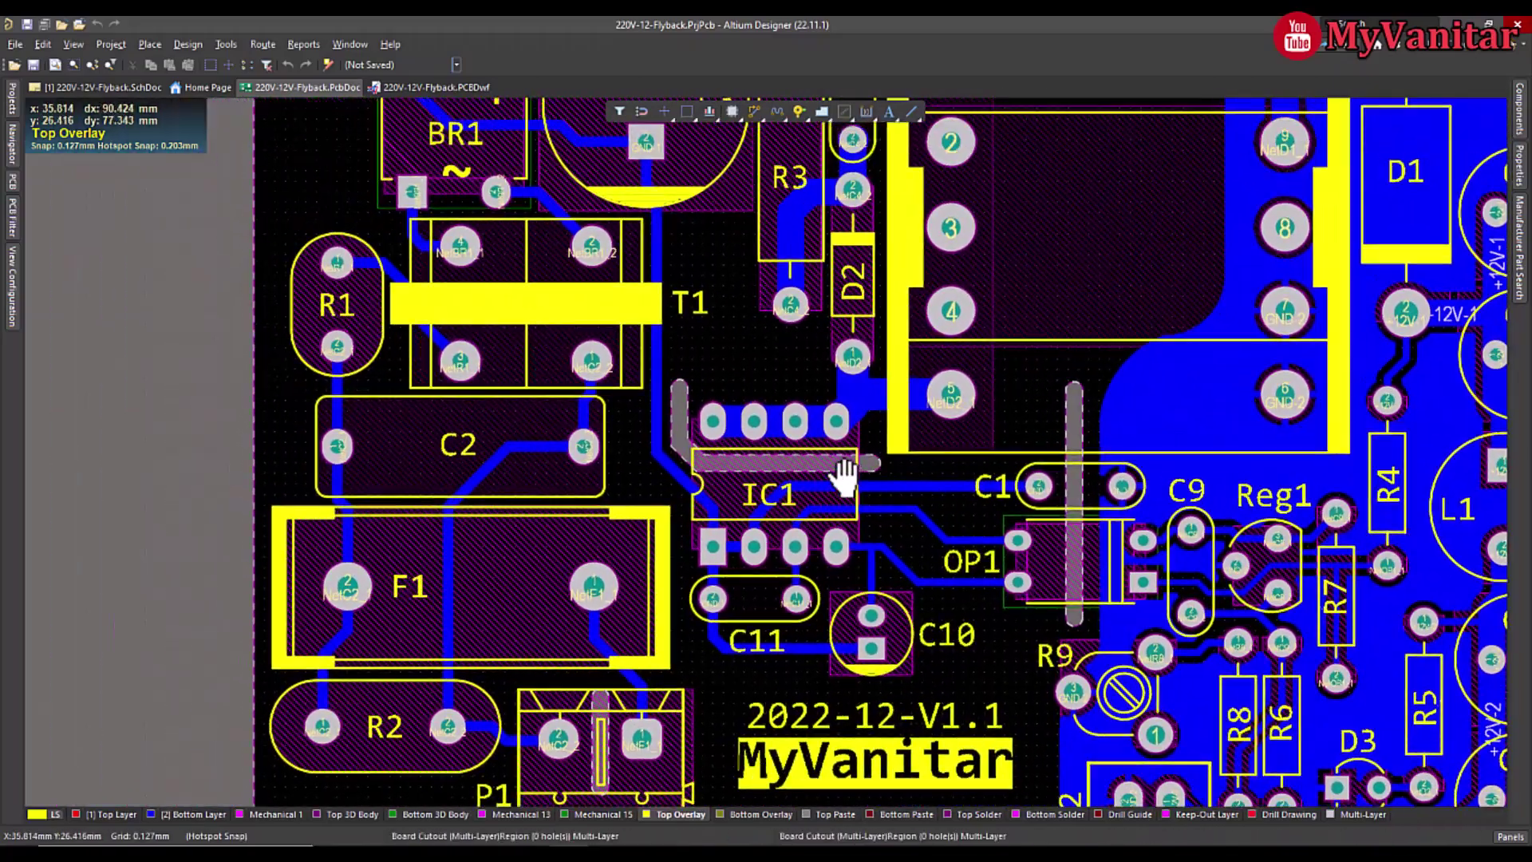
scroll(734, 441, "up", 1, "ctrl")
scroll(672, 351, "up", 1, "ctrl")
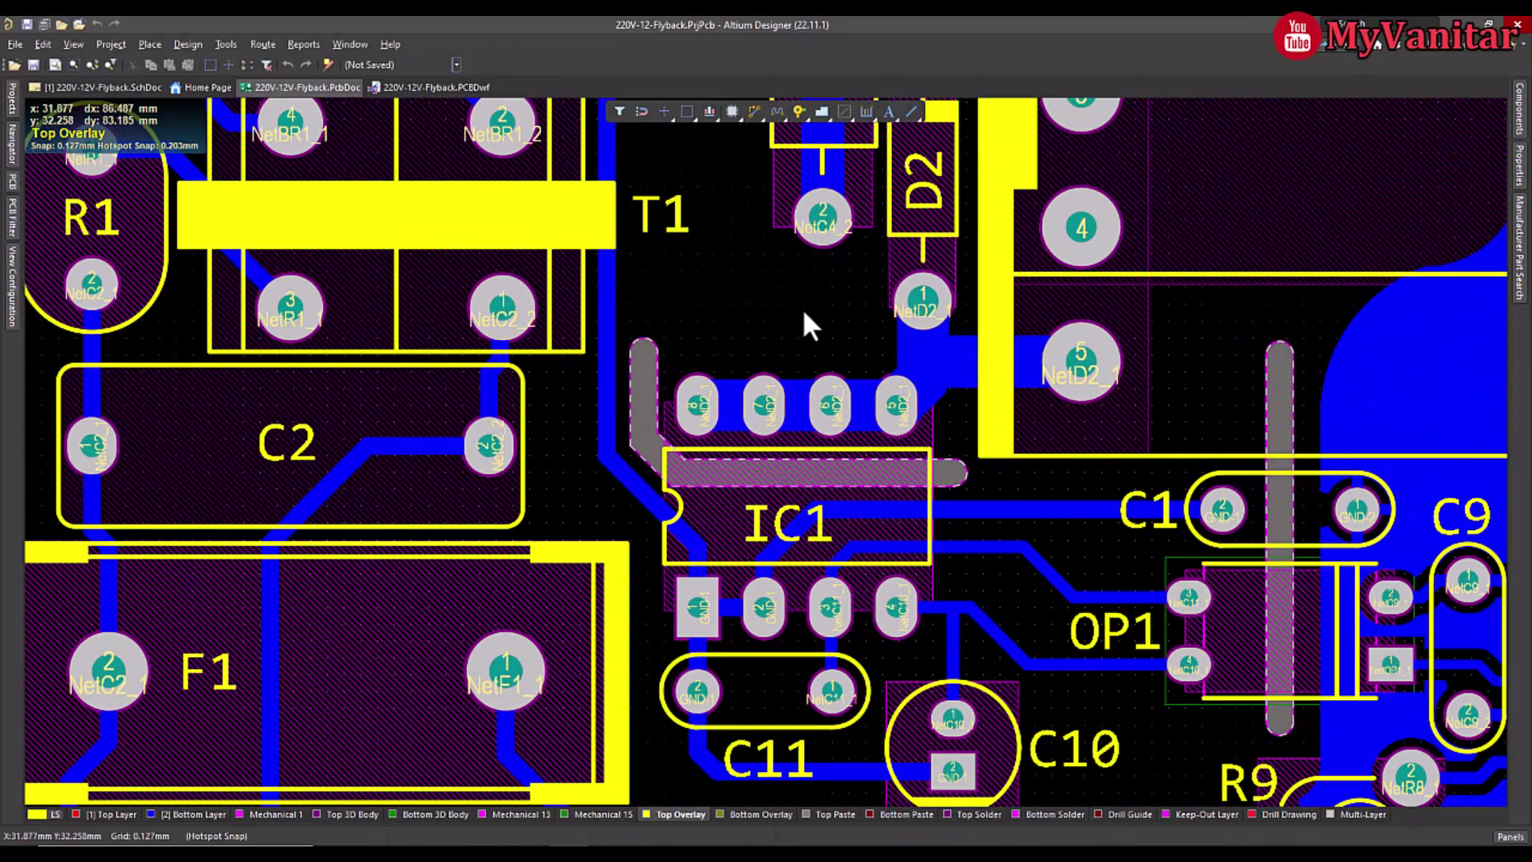
right_click_drag(806, 315, 564, 361)
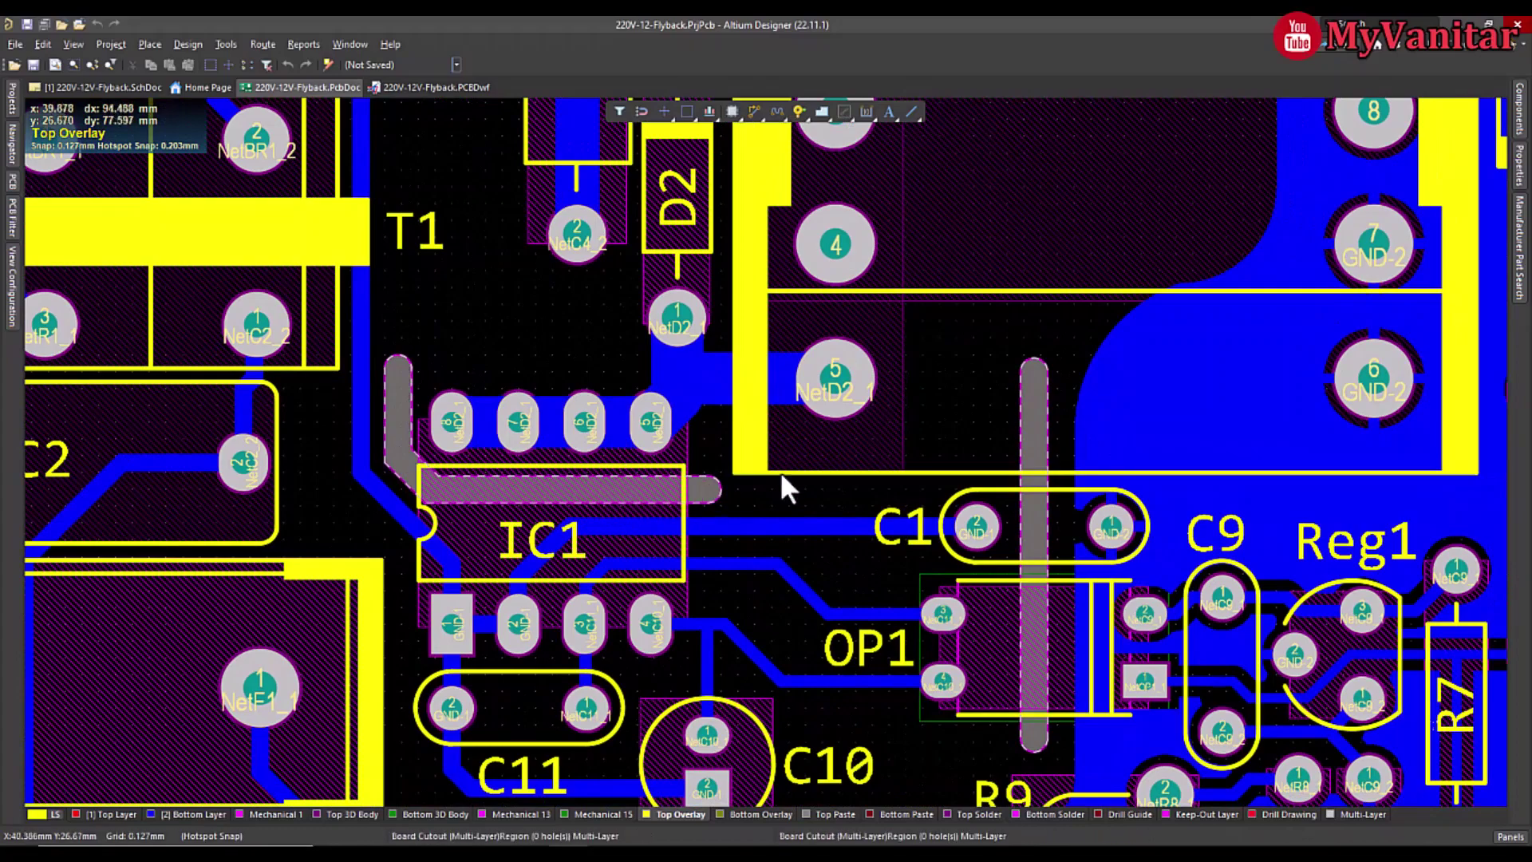
right_click_drag(932, 643, 977, 613)
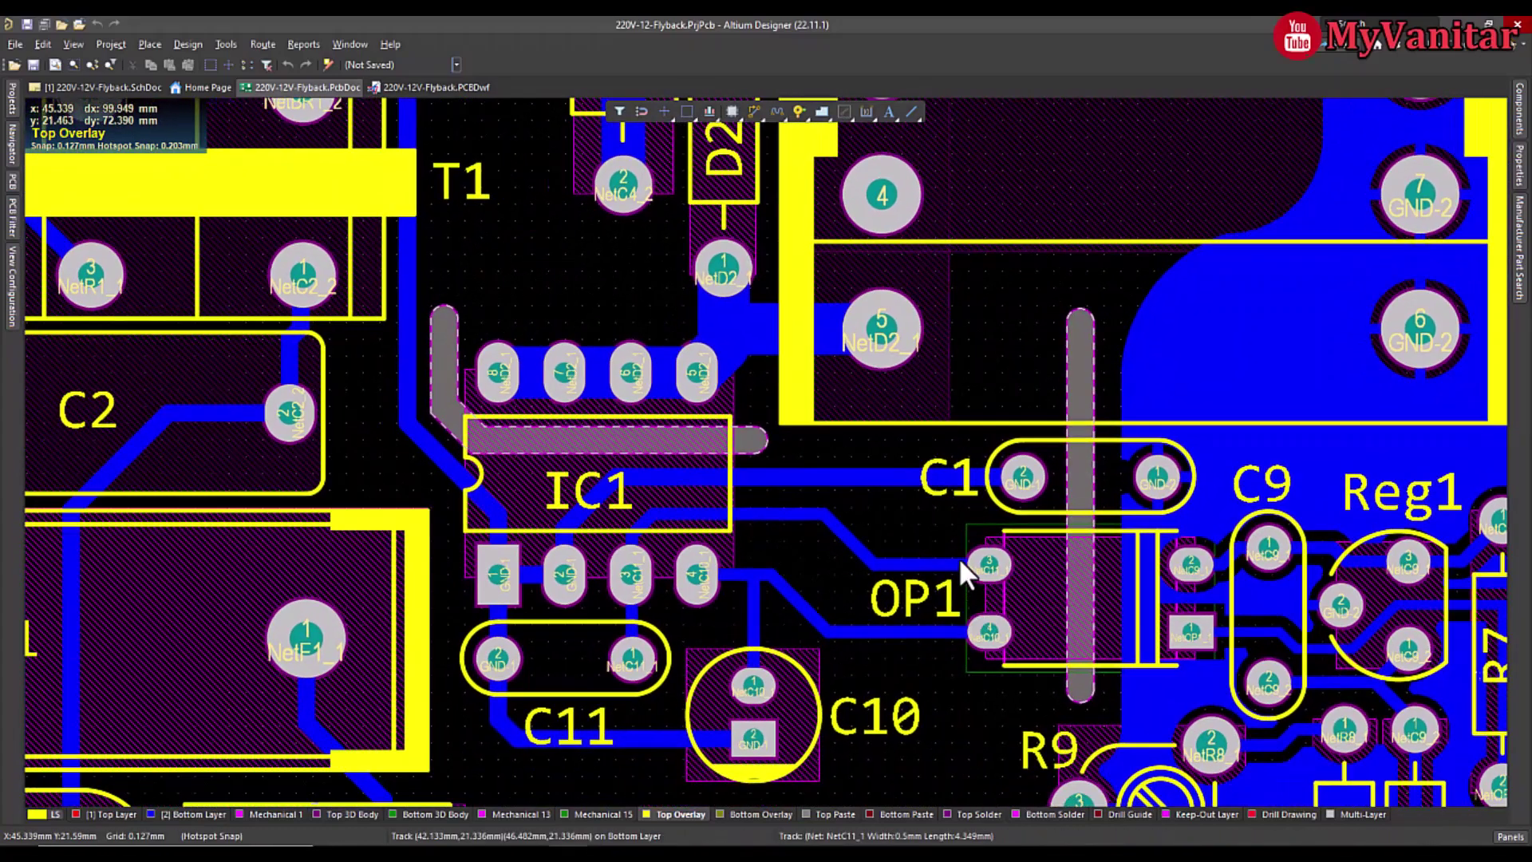
scroll(942, 559, "down", 2, "ctrl")
right_click_drag(929, 495, 923, 601)
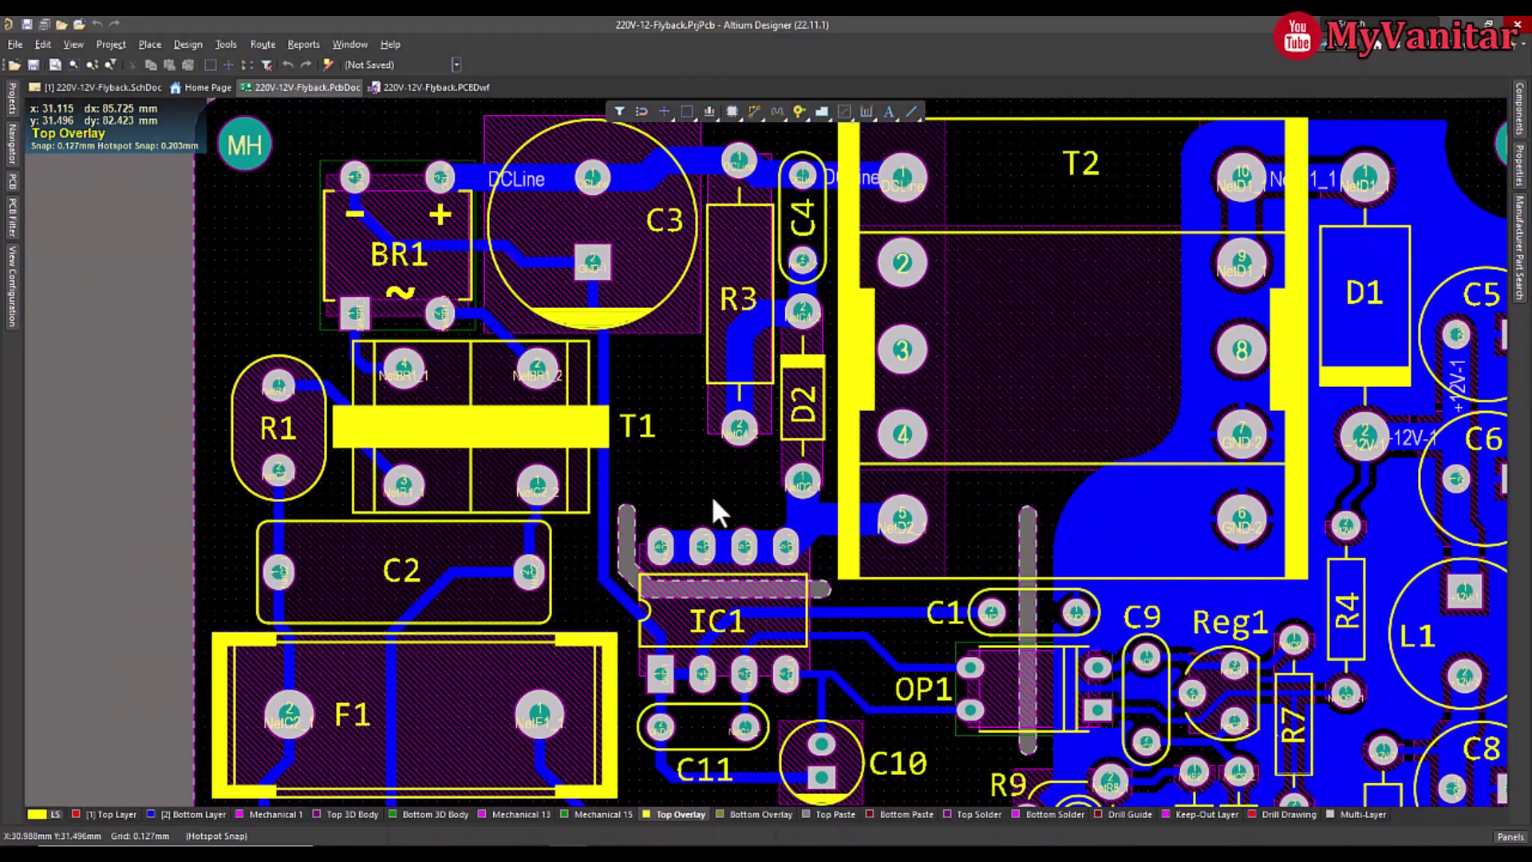
right_click_drag(835, 489, 692, 429)
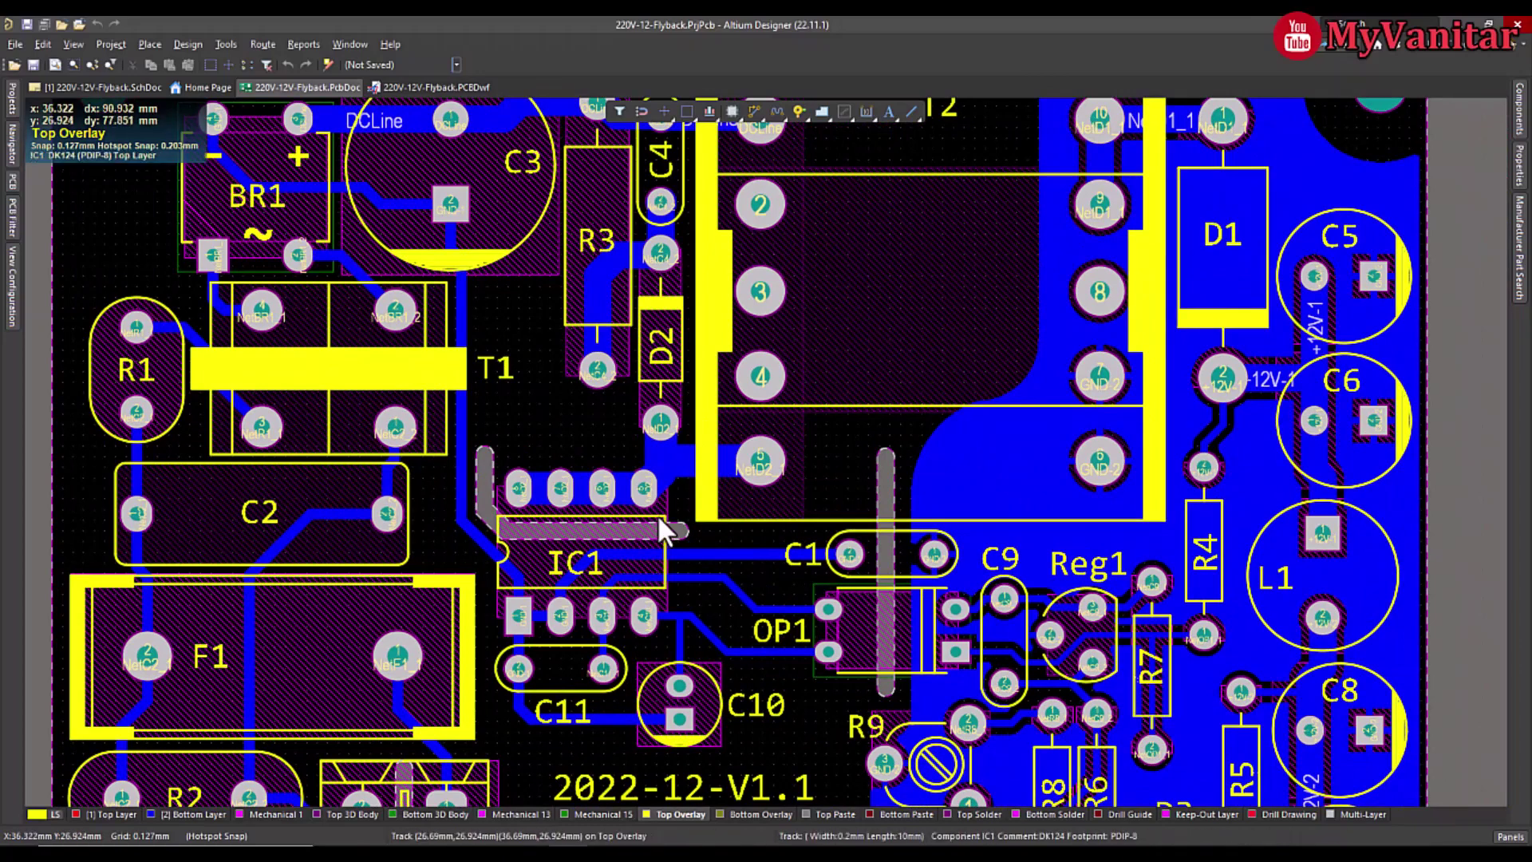
right_click_drag(907, 481, 1016, 378)
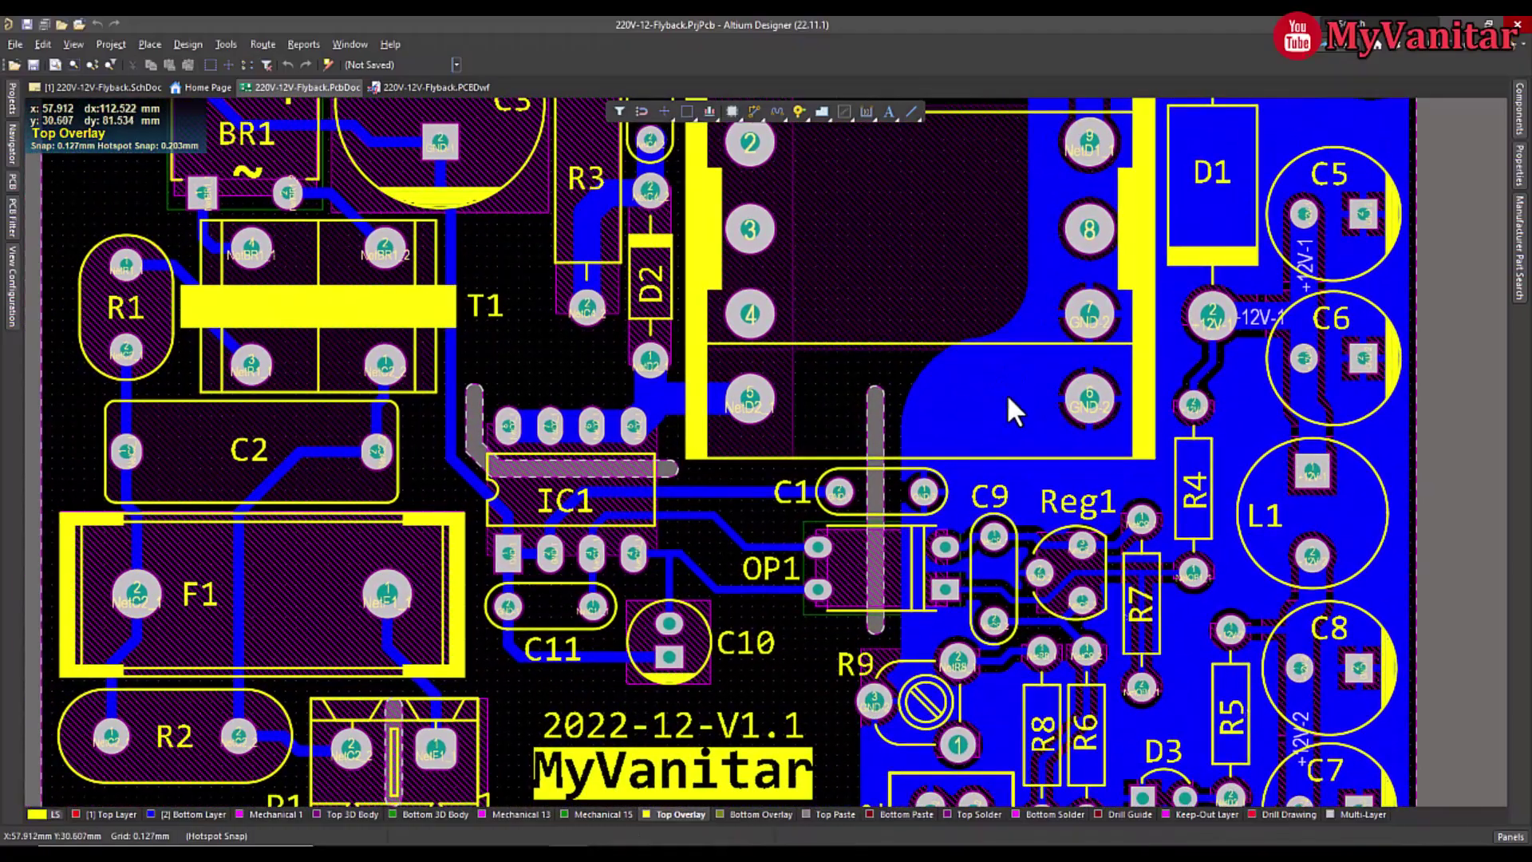
scroll(999, 425, "down", 3)
scroll(1029, 376, "down", 1, "ctrl")
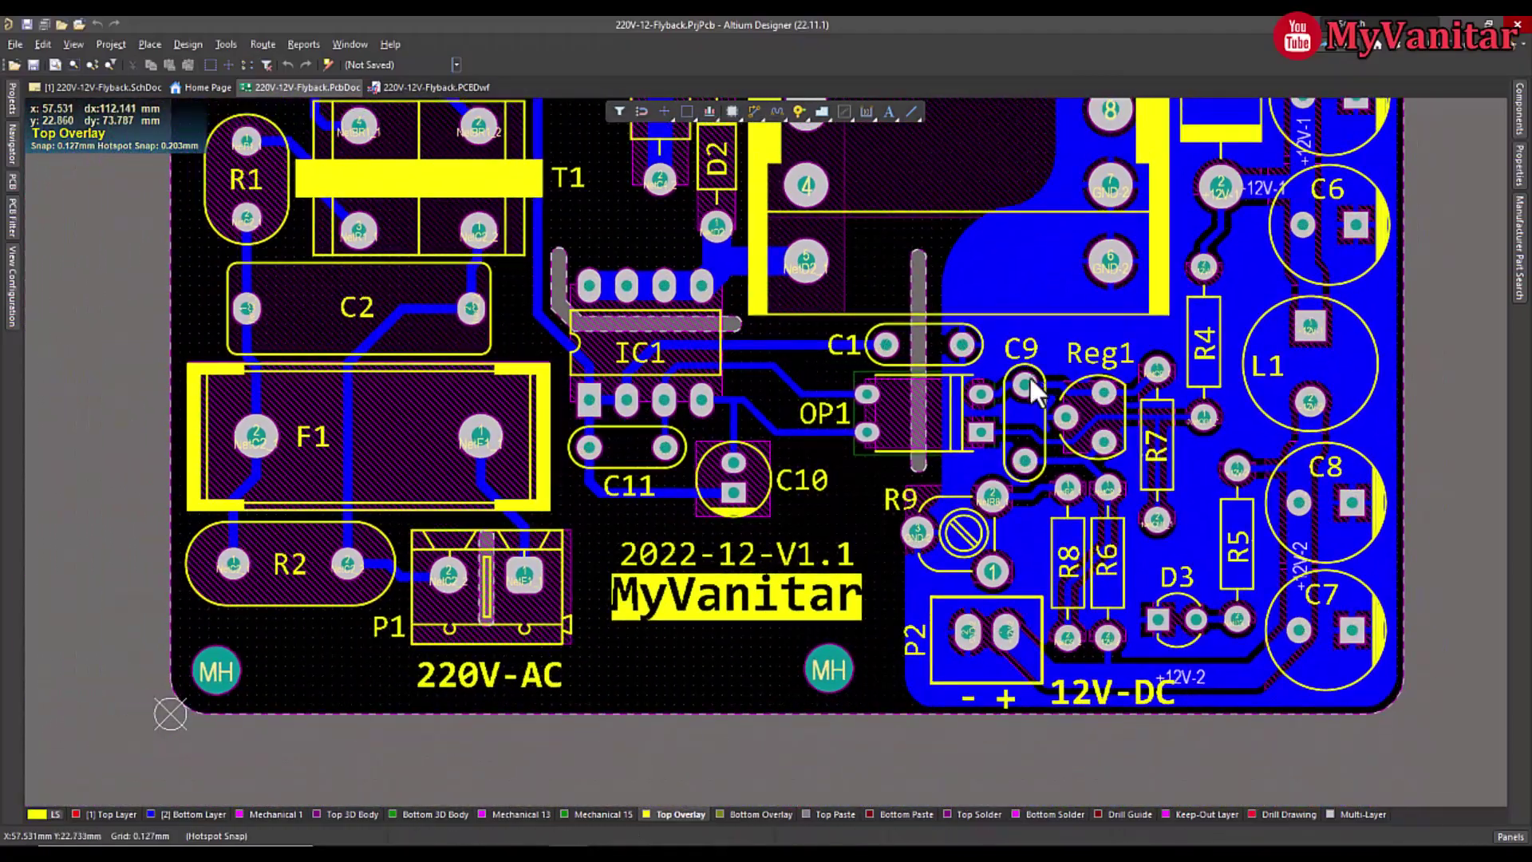
right_click_drag(1030, 376, 804, 448)
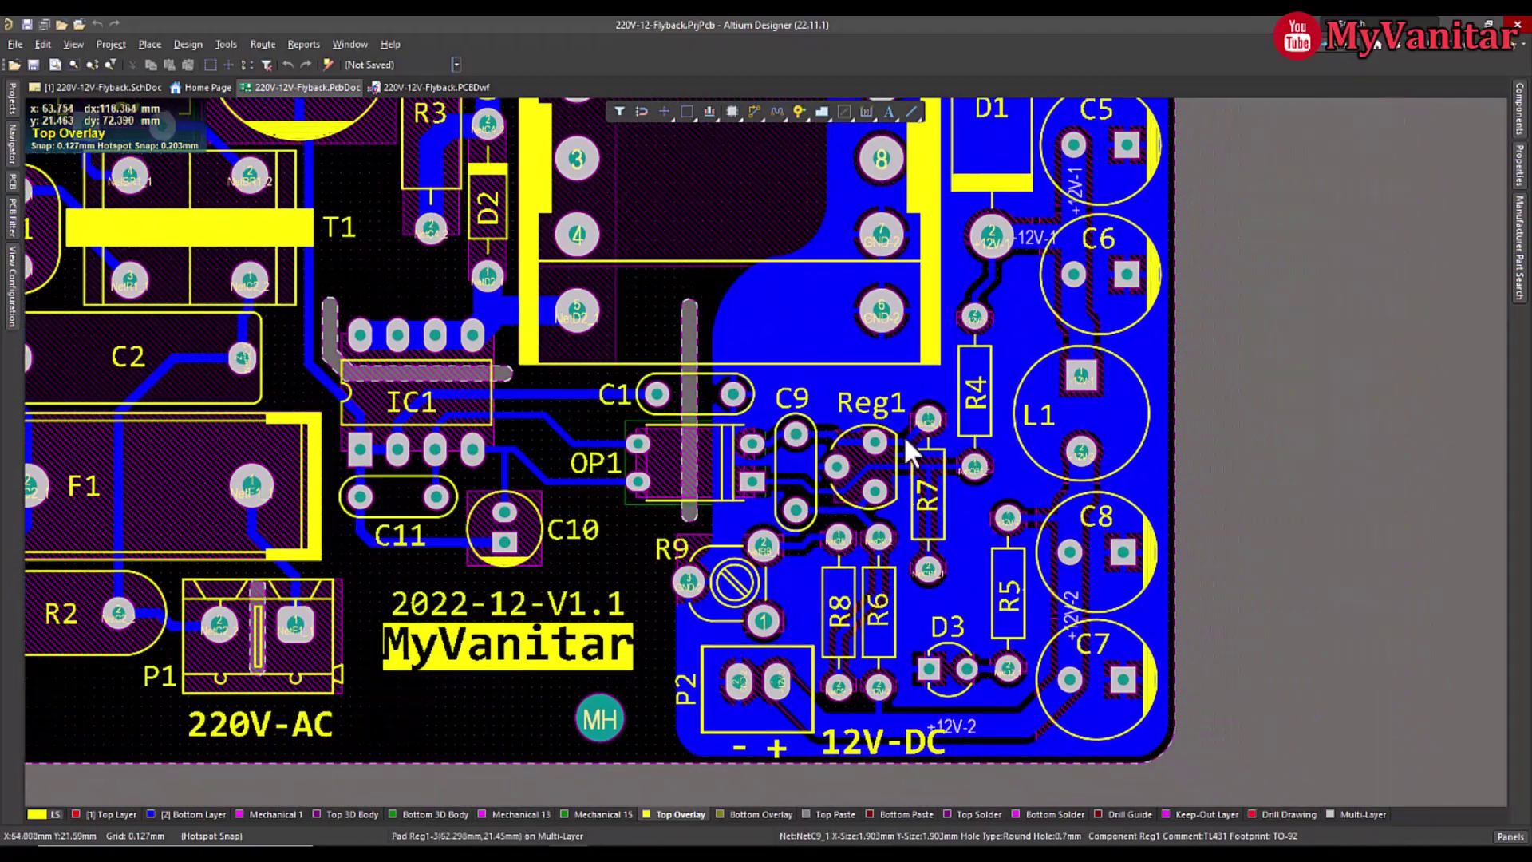
right_click_drag(930, 451, 789, 537)
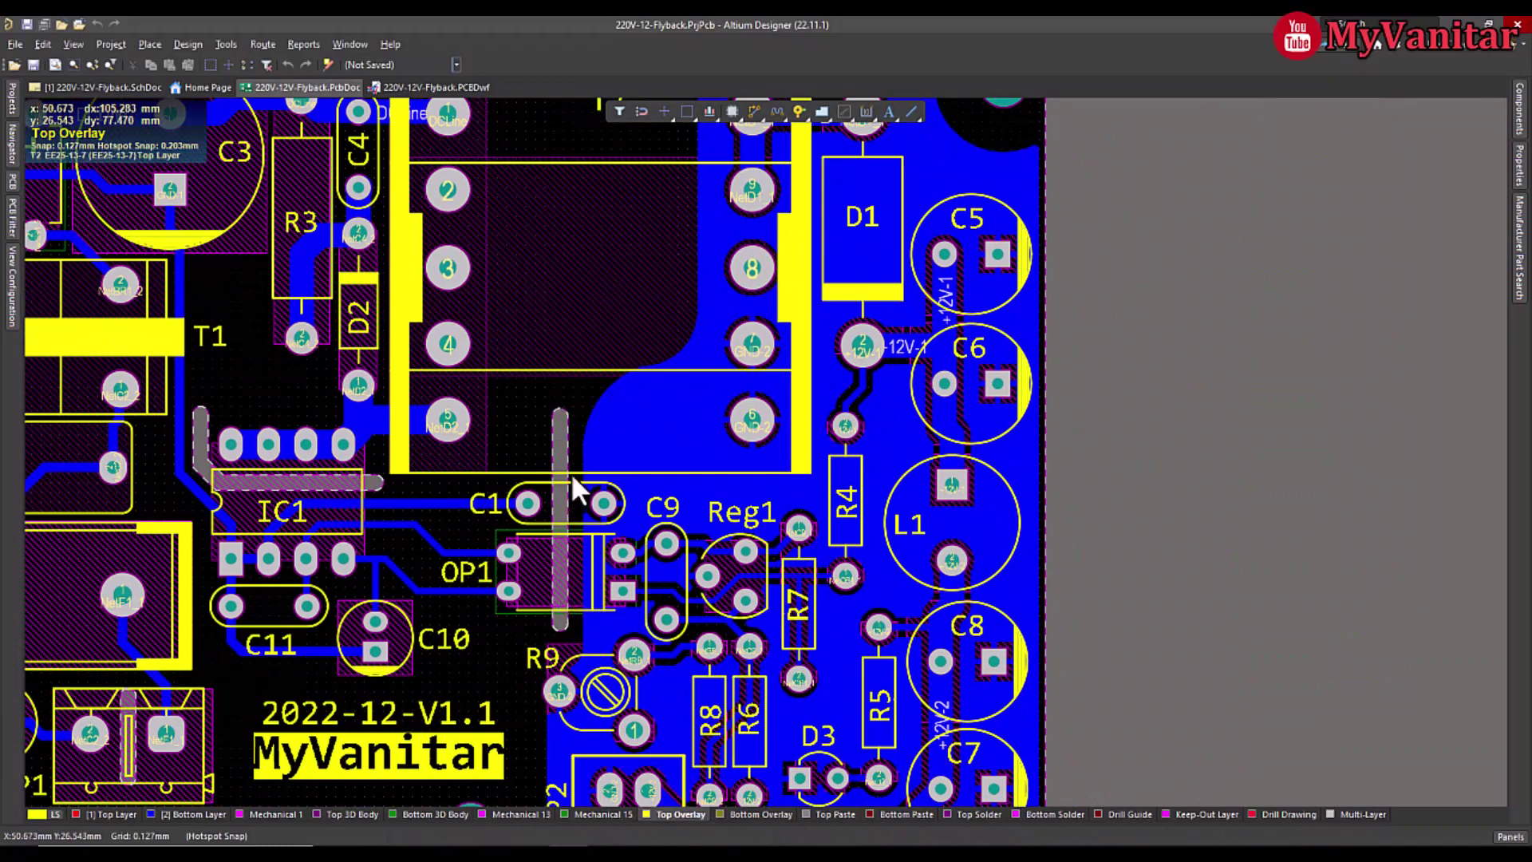
right_click_drag(733, 412, 798, 407)
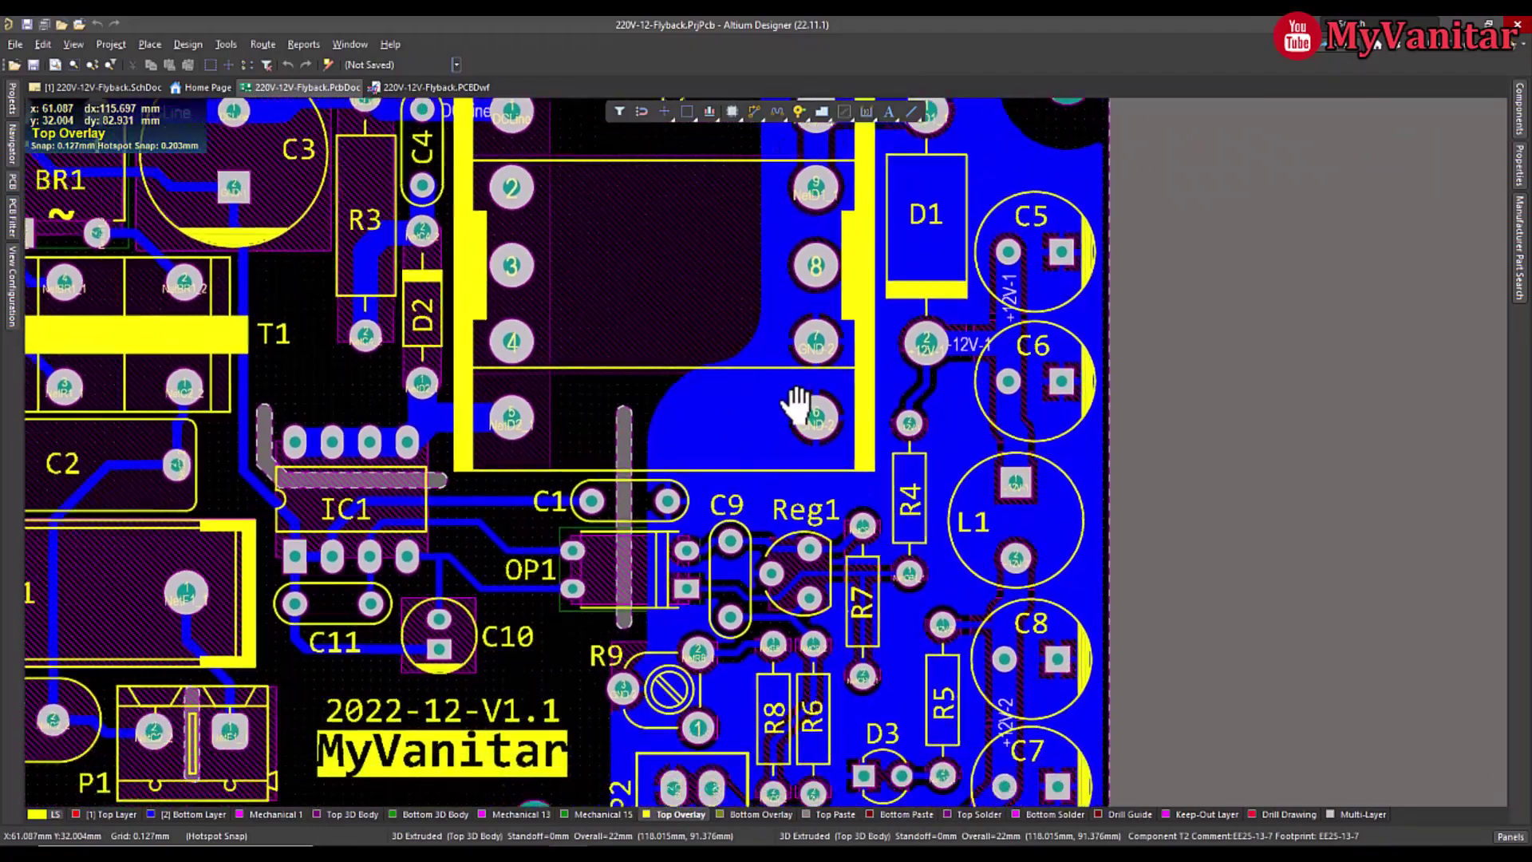
scroll(796, 423, "down", 3)
scroll(740, 401, "down", 3, "ctrl")
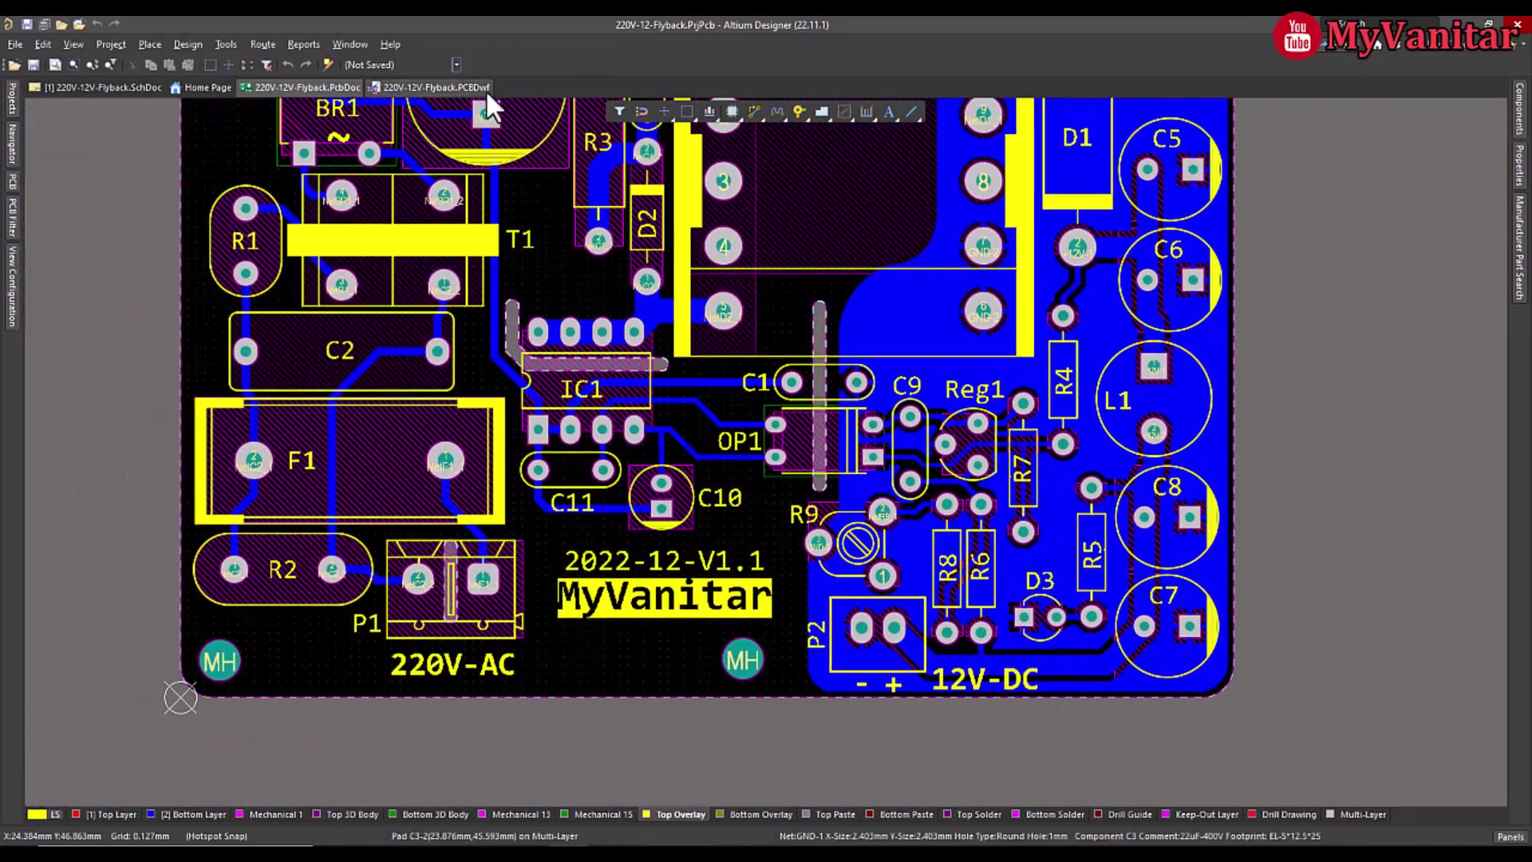
Render the board in the Altium 3D Dk Green view configuration.
left_click(454, 62)
left_click(434, 147)
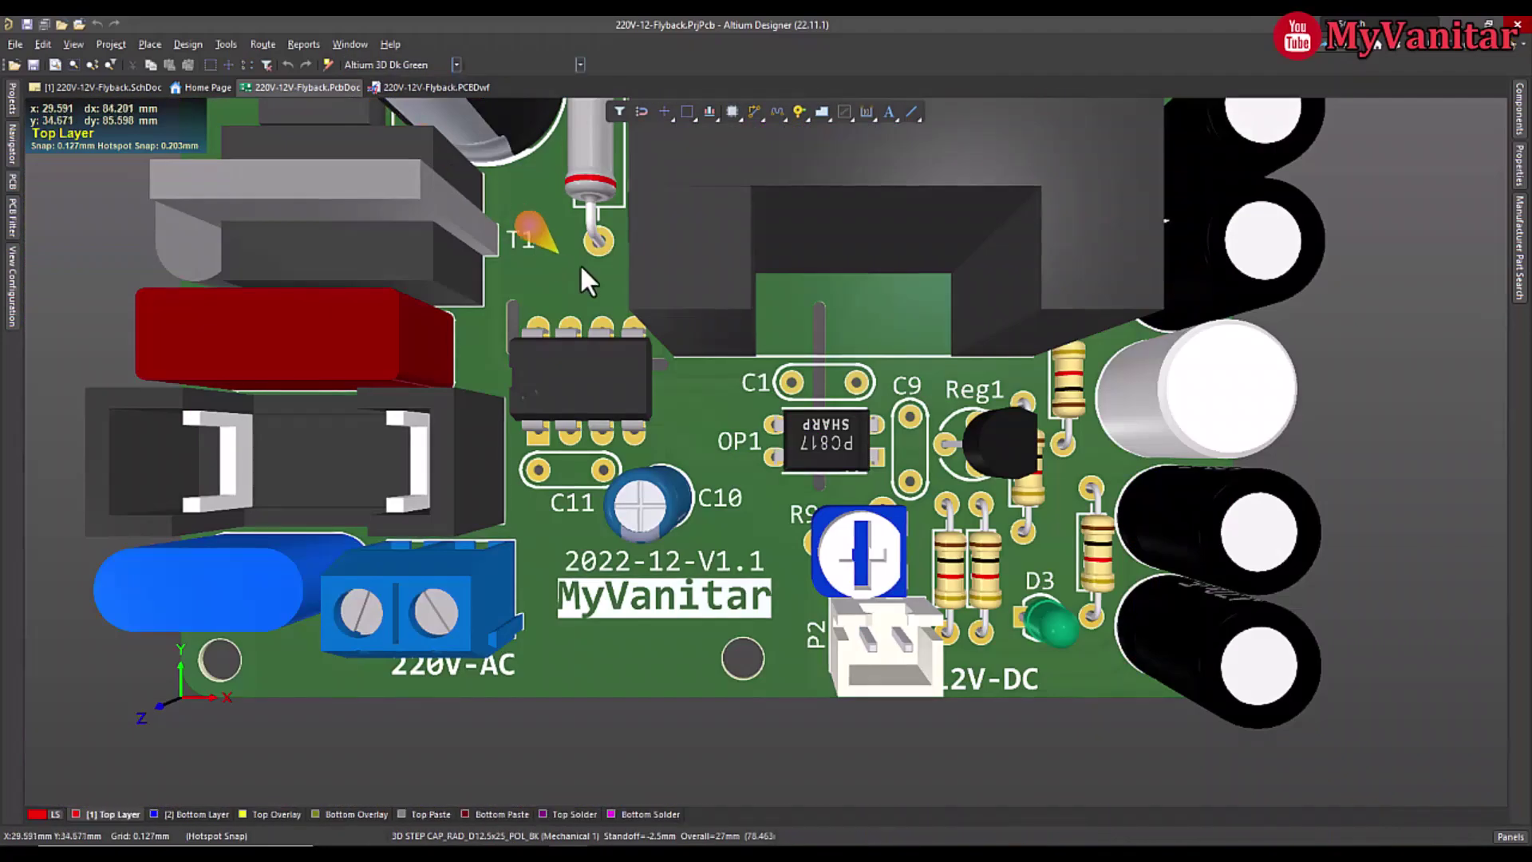
scroll(583, 275, "down", 5, "ctrl")
scroll(725, 391, "up", 4, "ctrl")
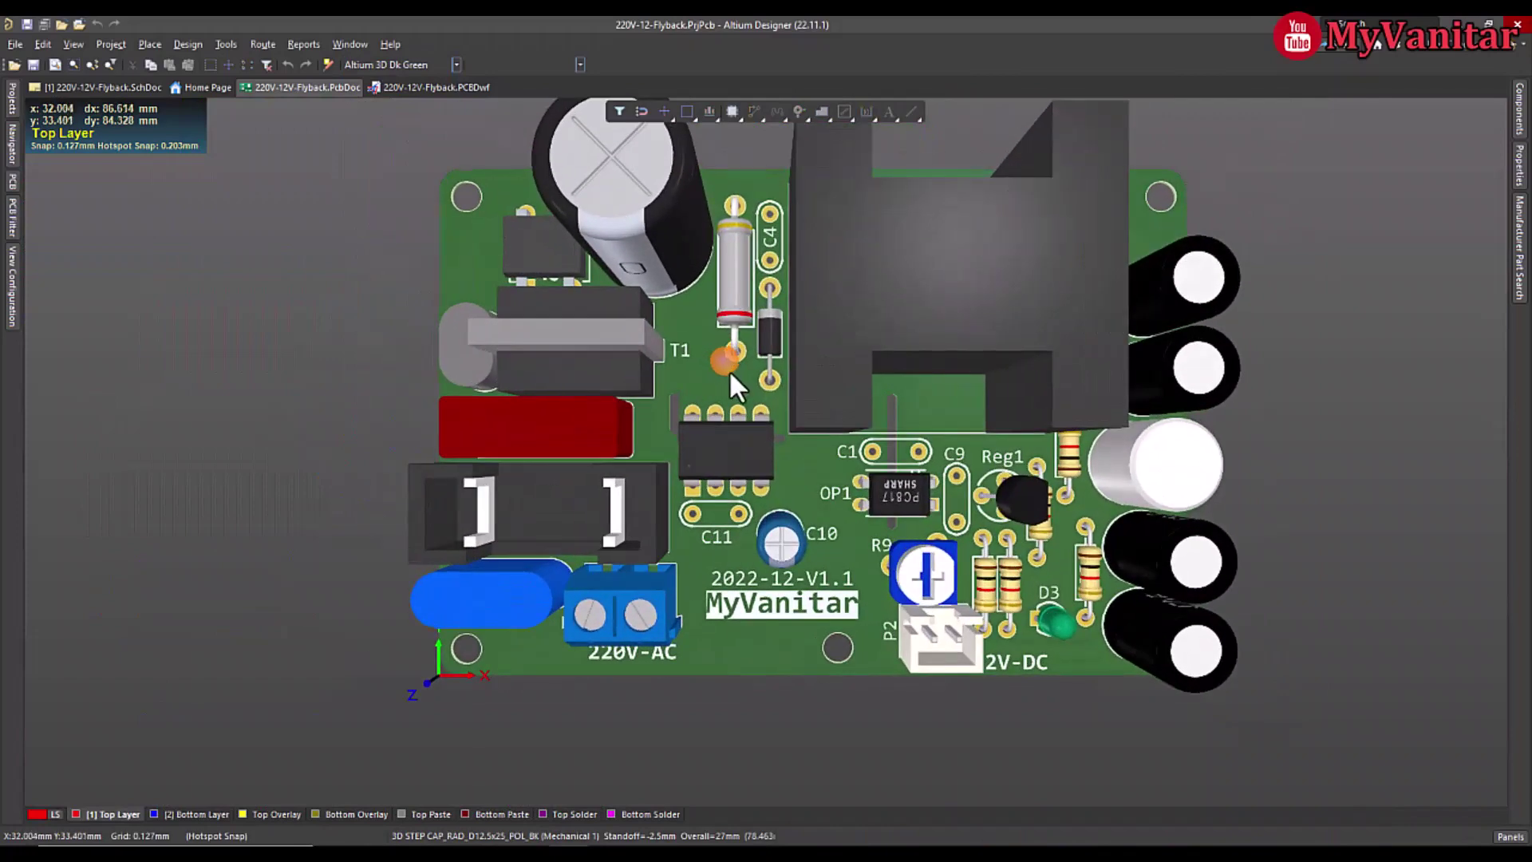
scroll(729, 371, "down", 2, "ctrl")
Flip the 3D view to the board's Bottom Side.
left_click(579, 63)
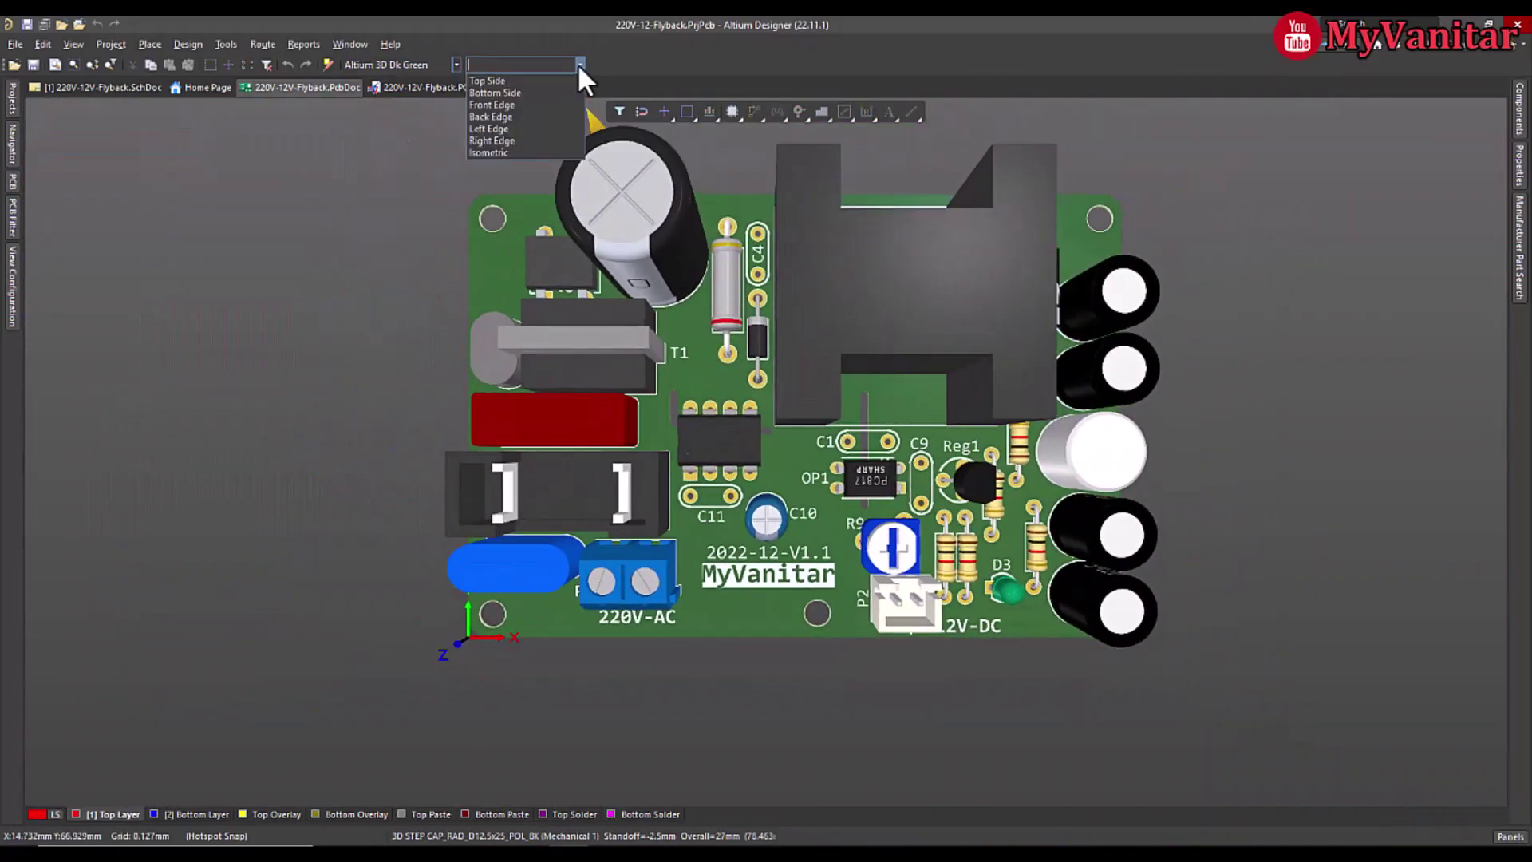
left_click(559, 90)
scroll(658, 338, "up", 3, "ctrl")
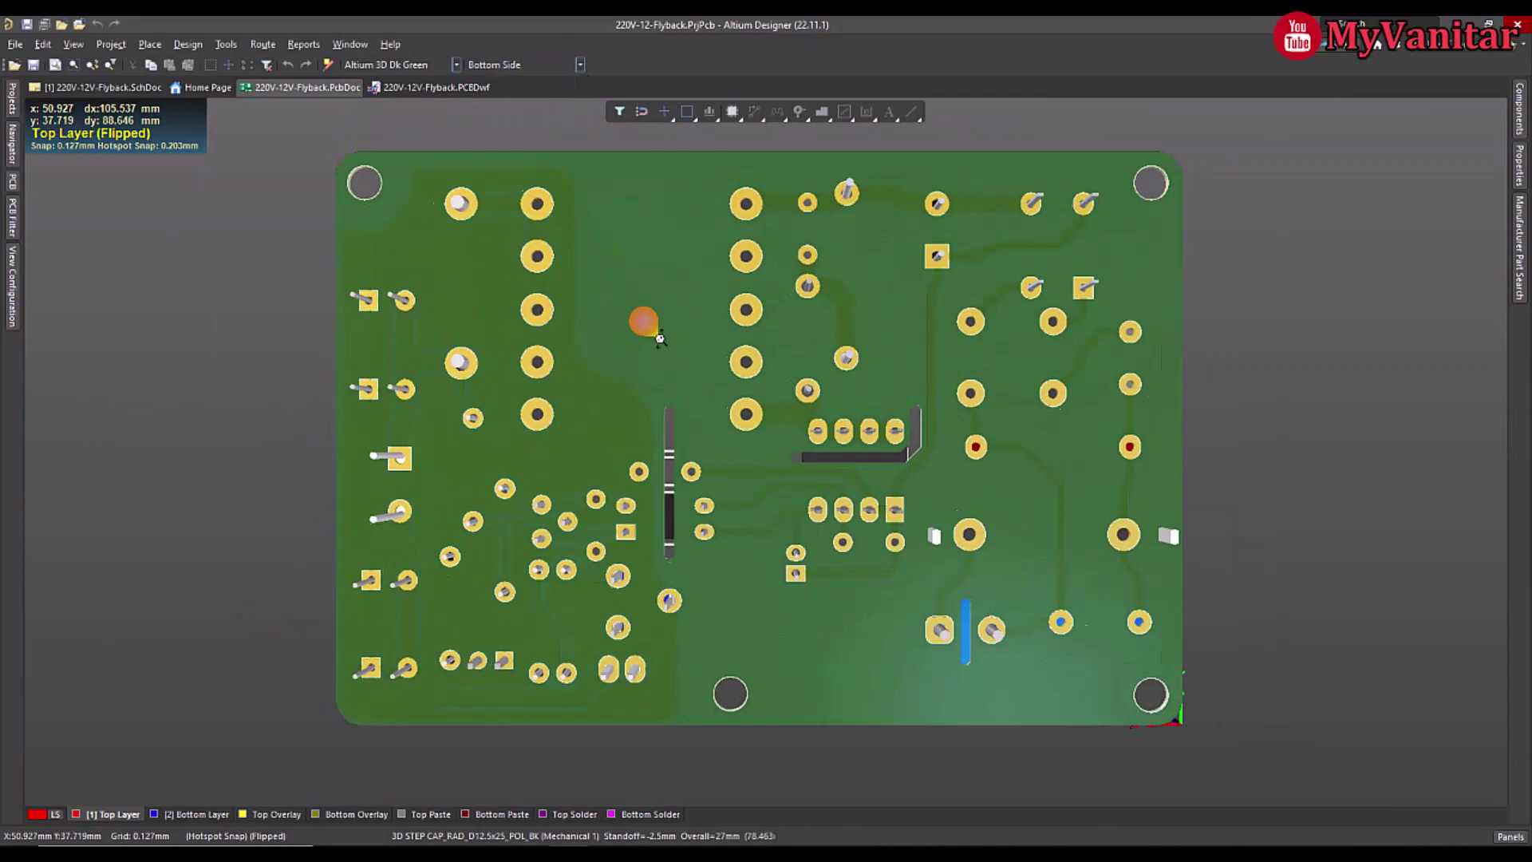
Switch to Altium 3D Lt Green and frame the bottom-side copper traces and pads.
left_click(458, 64)
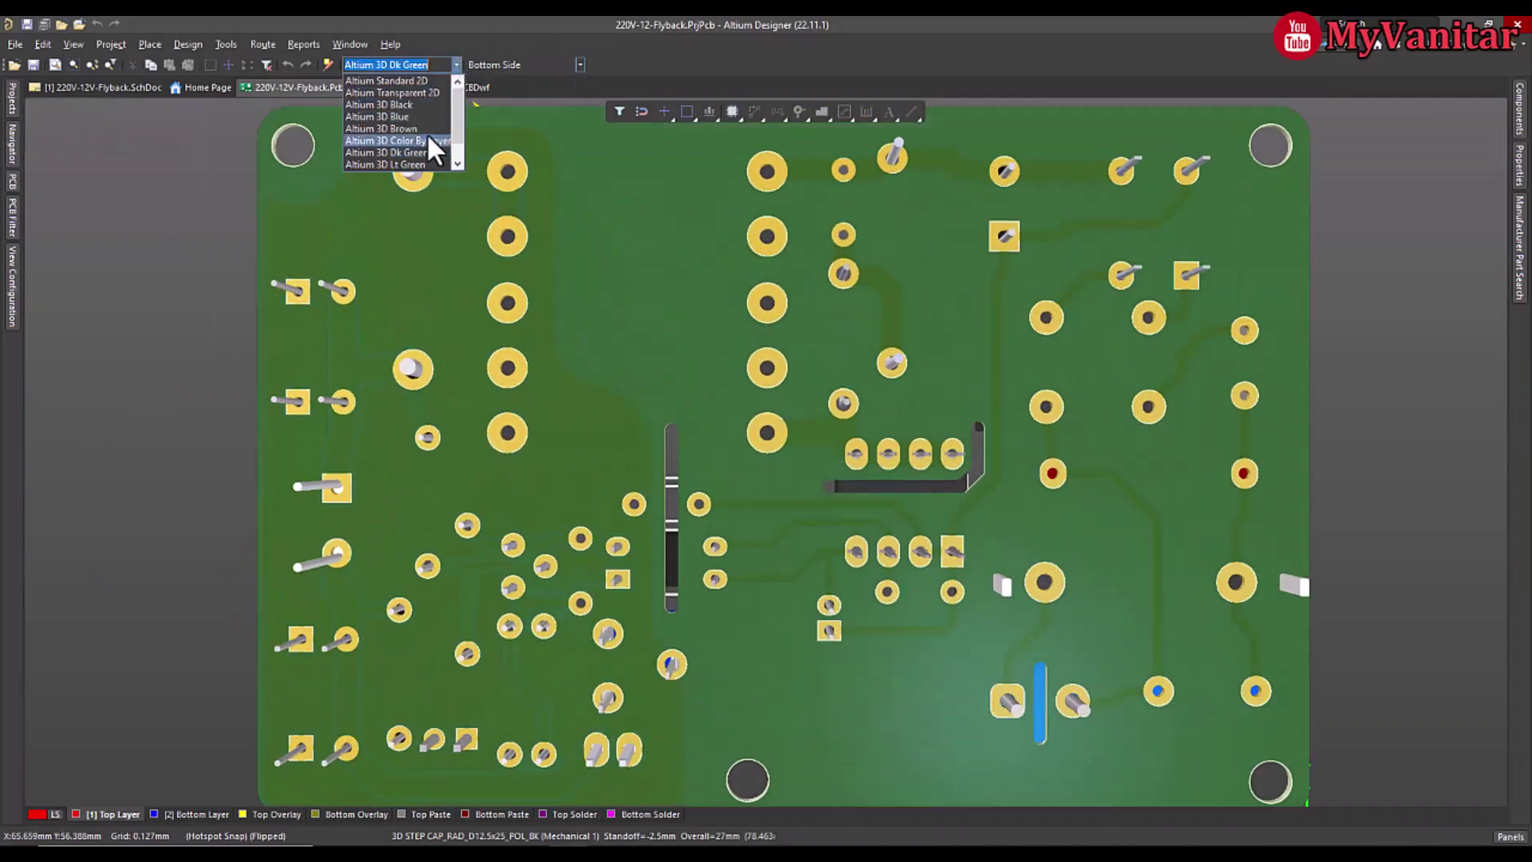
left_click(426, 163)
right_click_drag(736, 471, 735, 419)
scroll(735, 419, "up", 3, "ctrl")
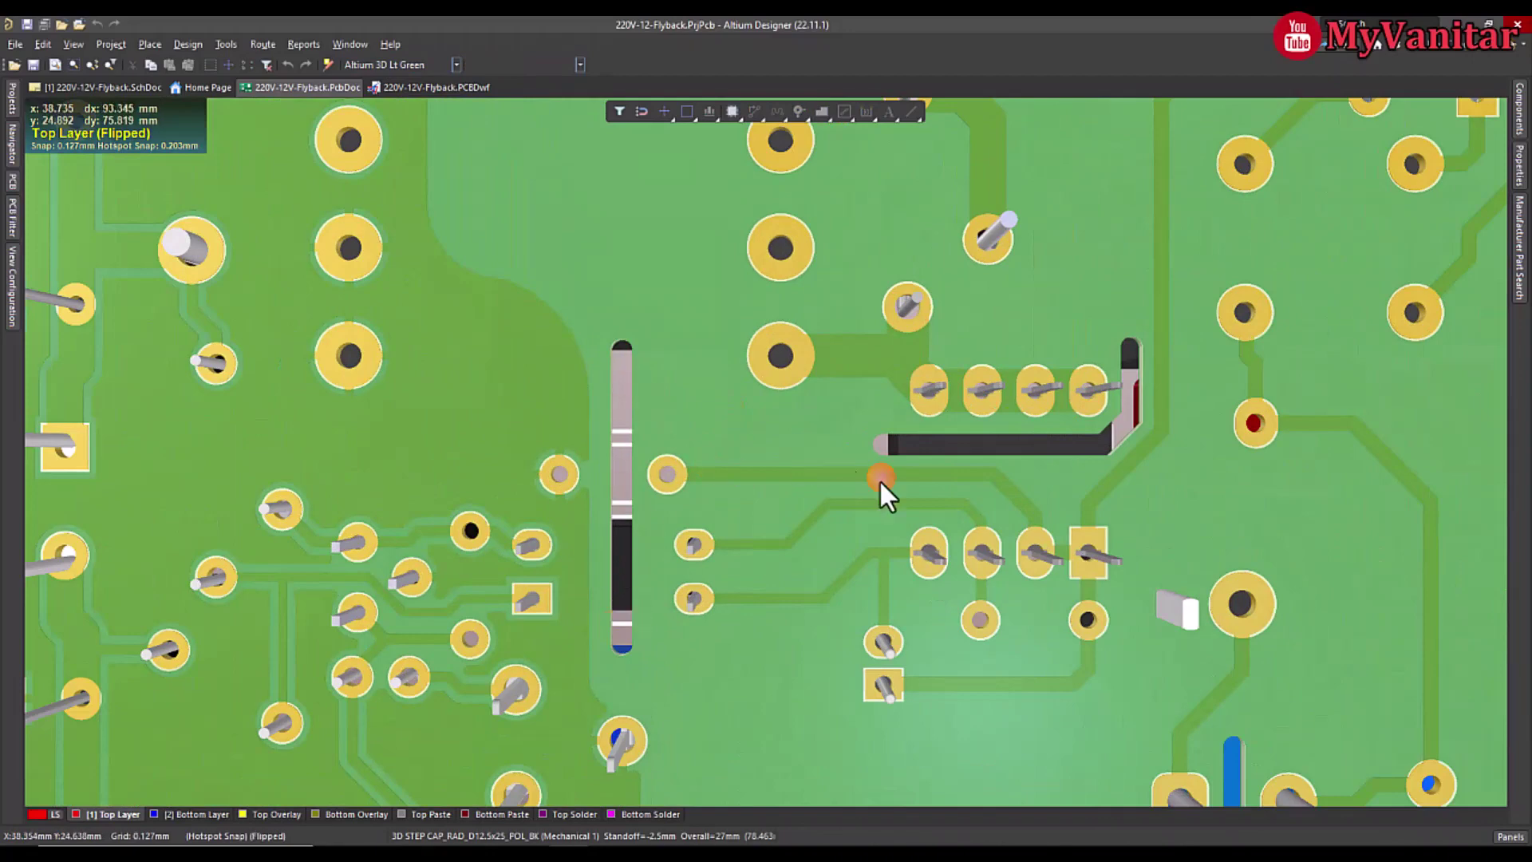
scroll(1023, 400, "down", 5, "ctrl")
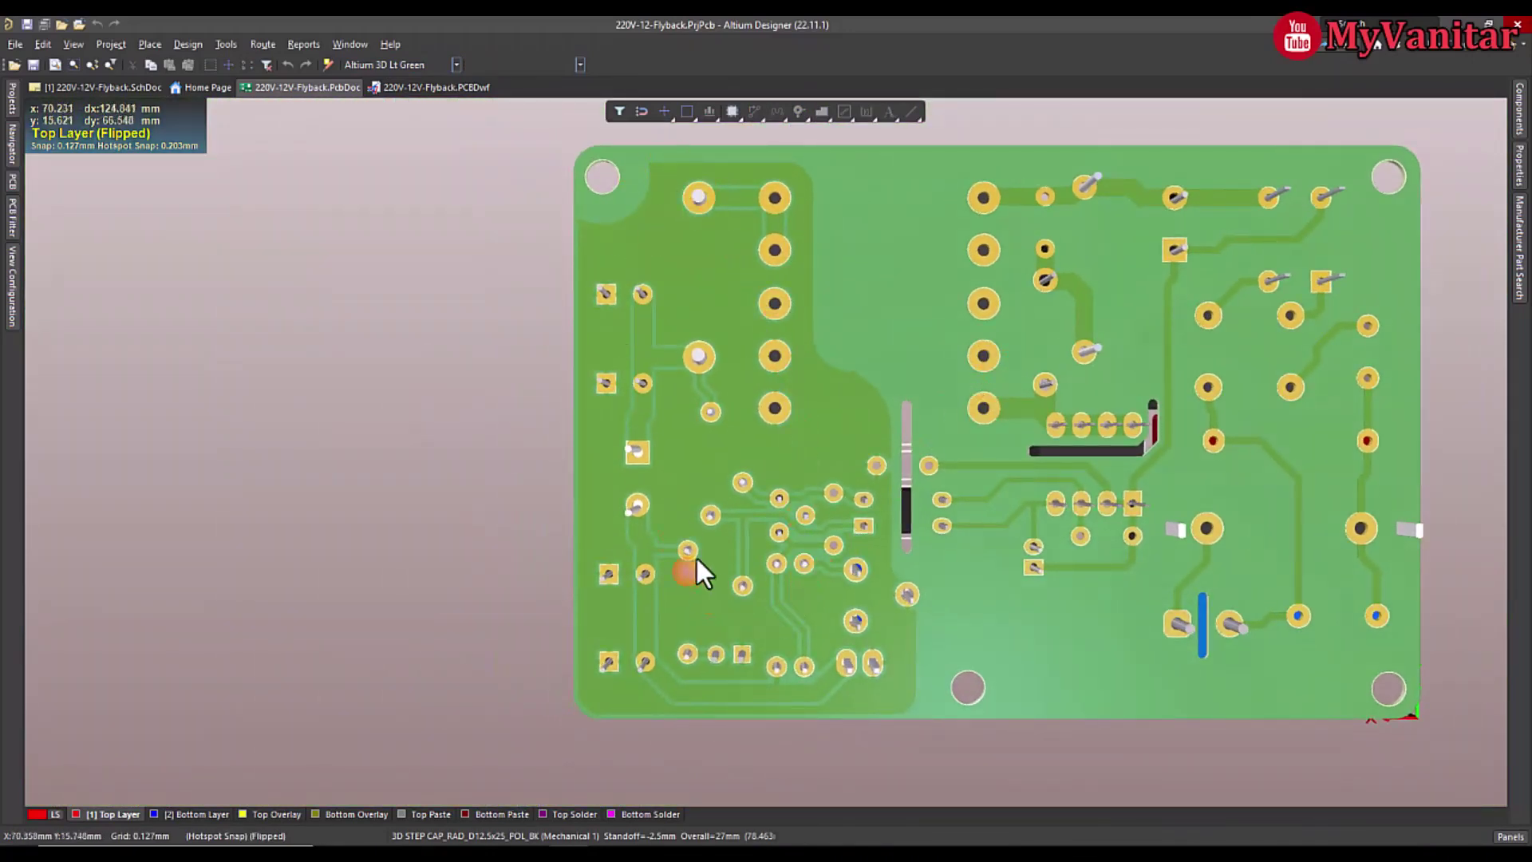
right_click_drag(725, 416, 680, 409)
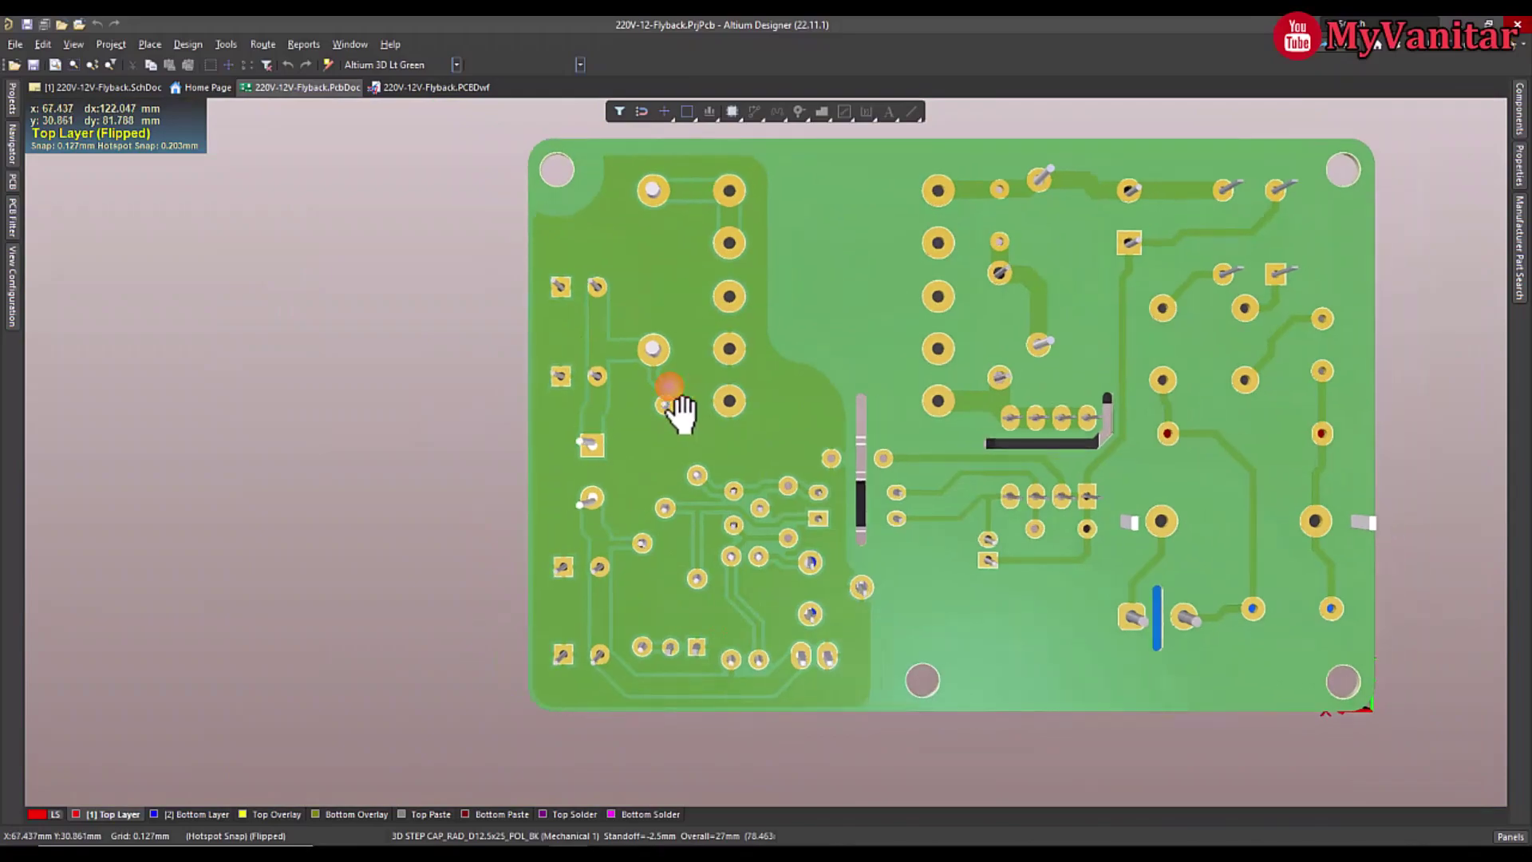
Switch to Altium Standard 2D and zoom and pan to fit the whole top-side layout.
left_click(455, 65)
left_click(439, 79)
scroll(702, 550, "down", 5, "ctrl")
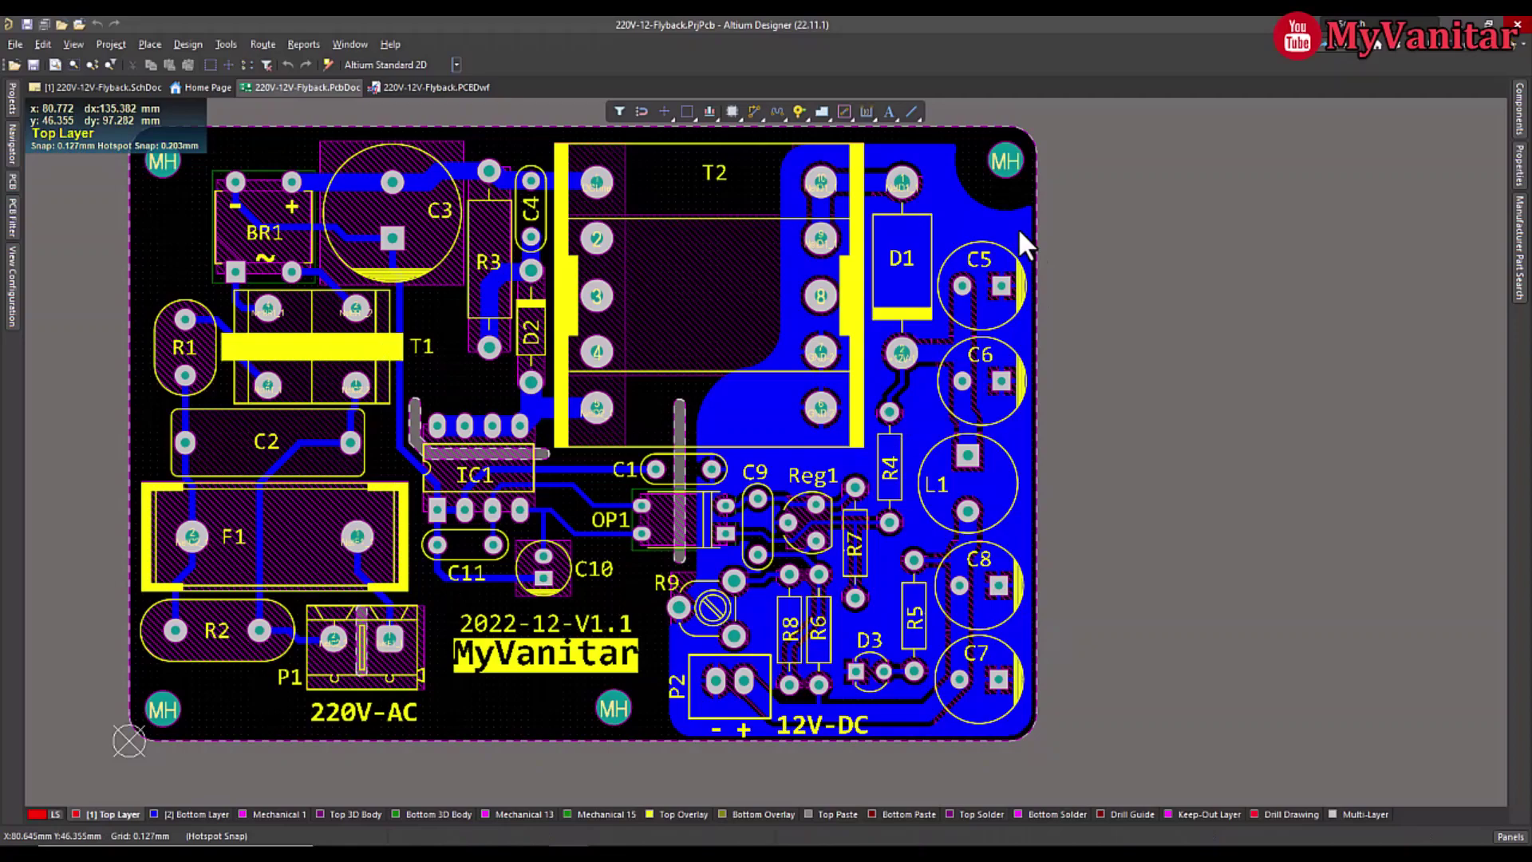
scroll(968, 405, "down", 2, "ctrl")
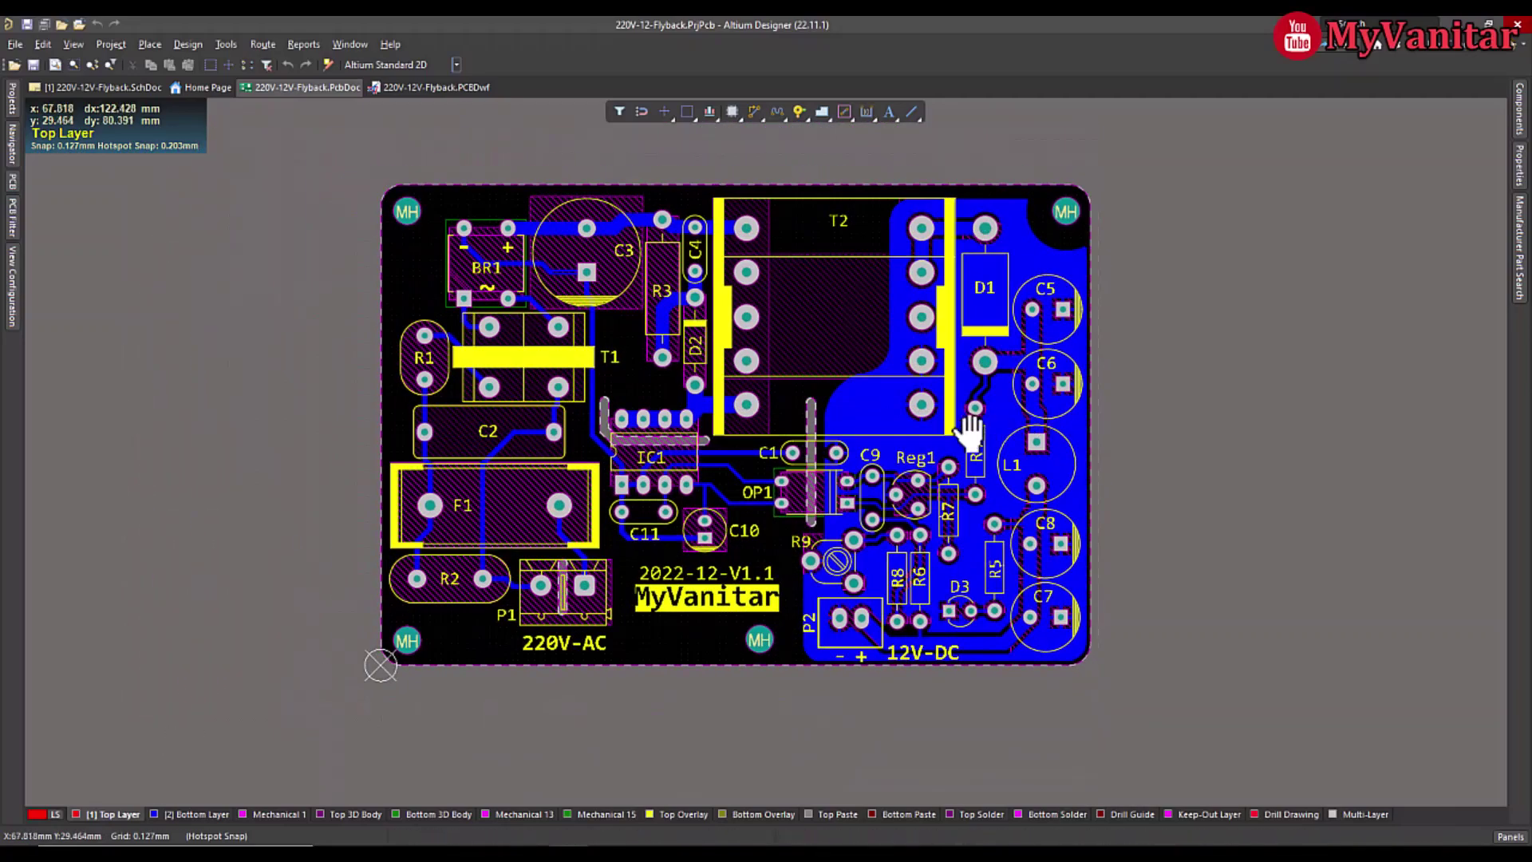
scroll(960, 426, "up", 2, "ctrl")
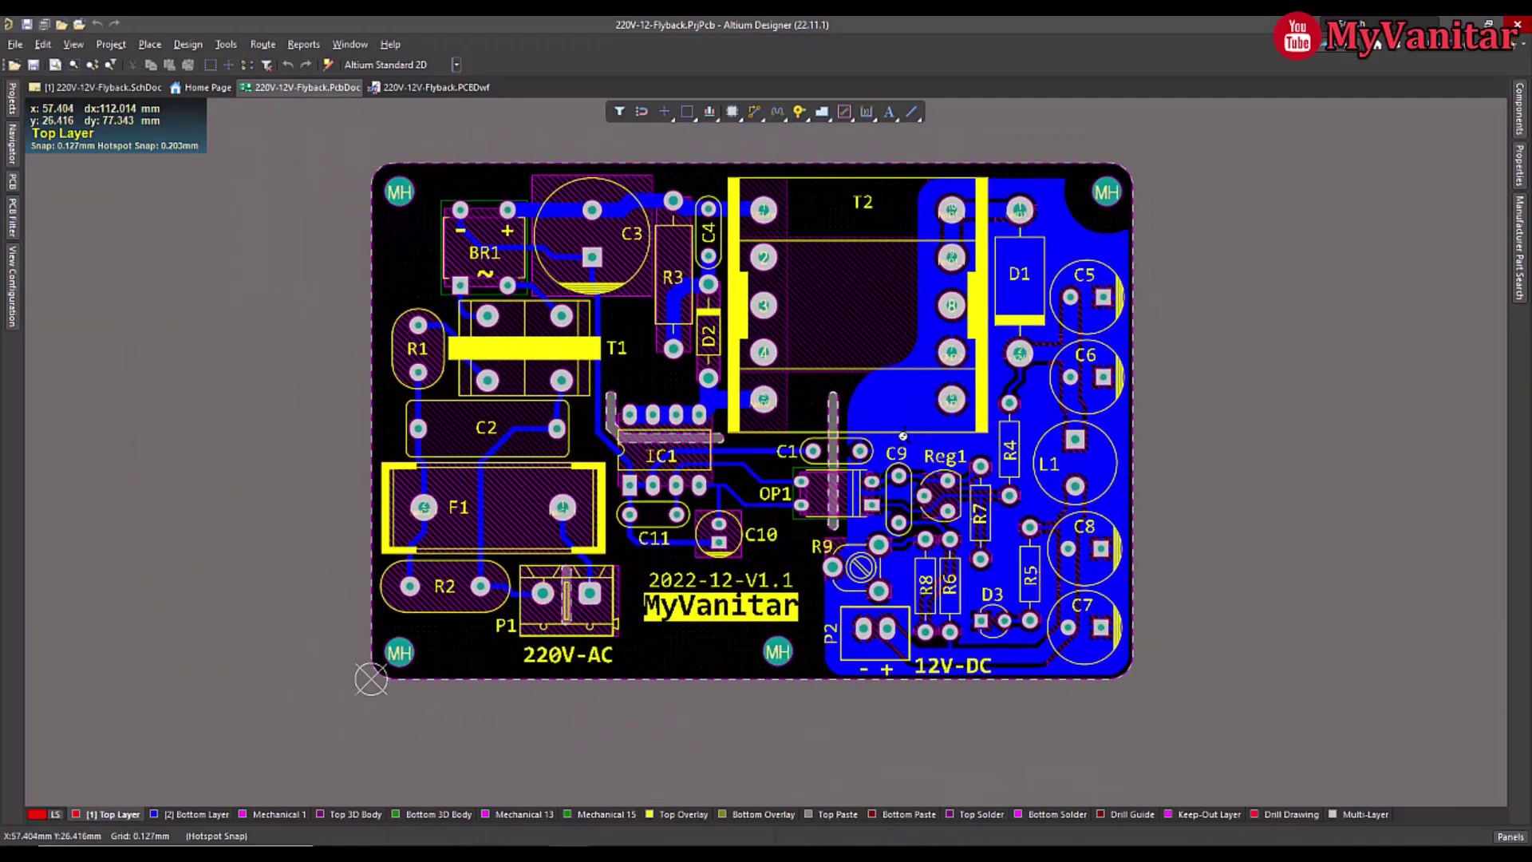
scroll(902, 434, "down", 1, "ctrl")
right_click_drag(902, 434, 877, 451)
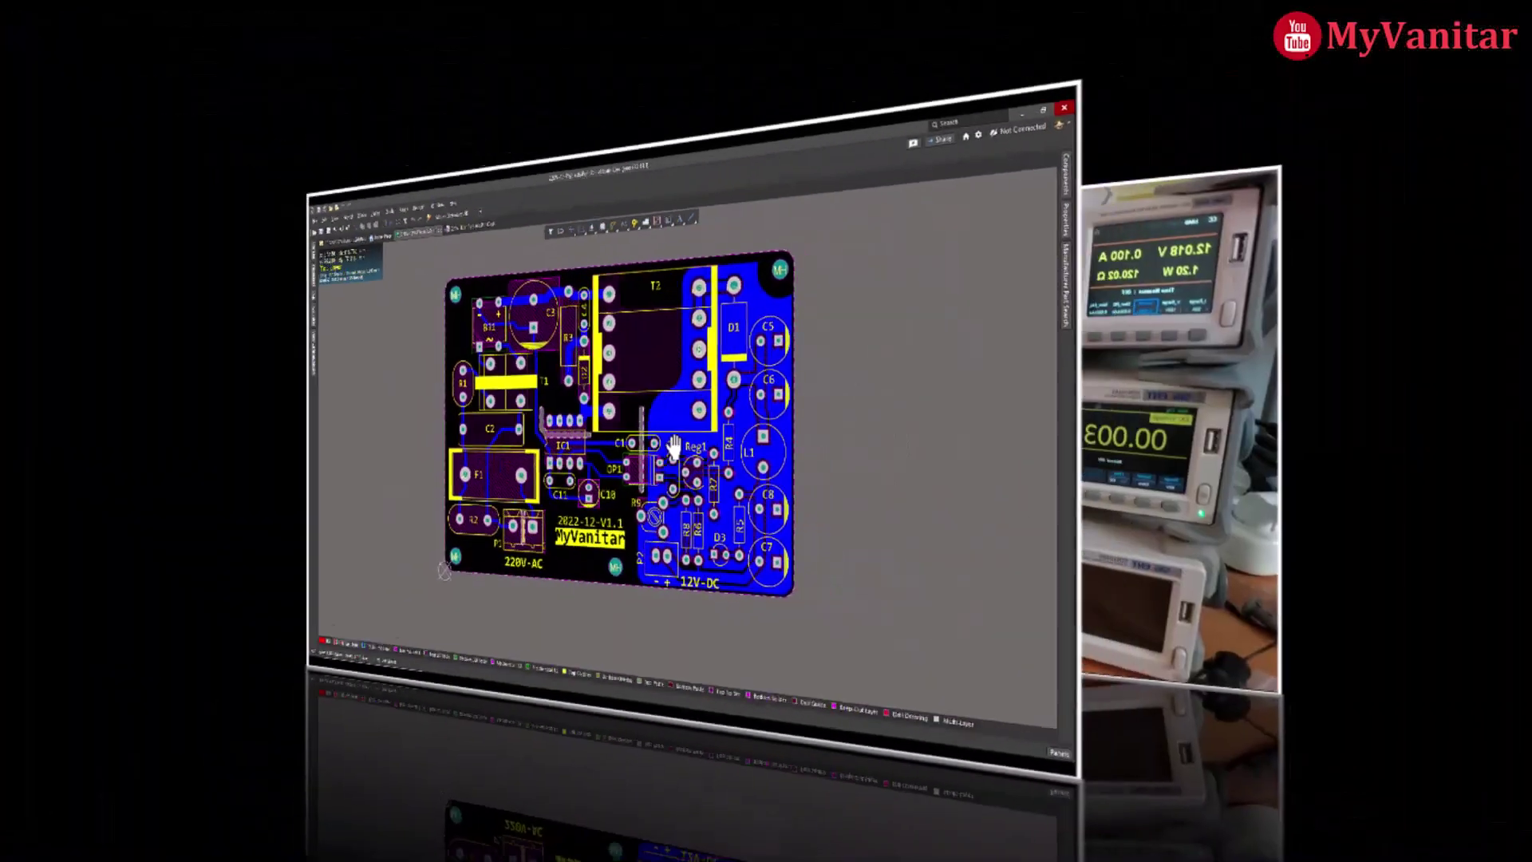